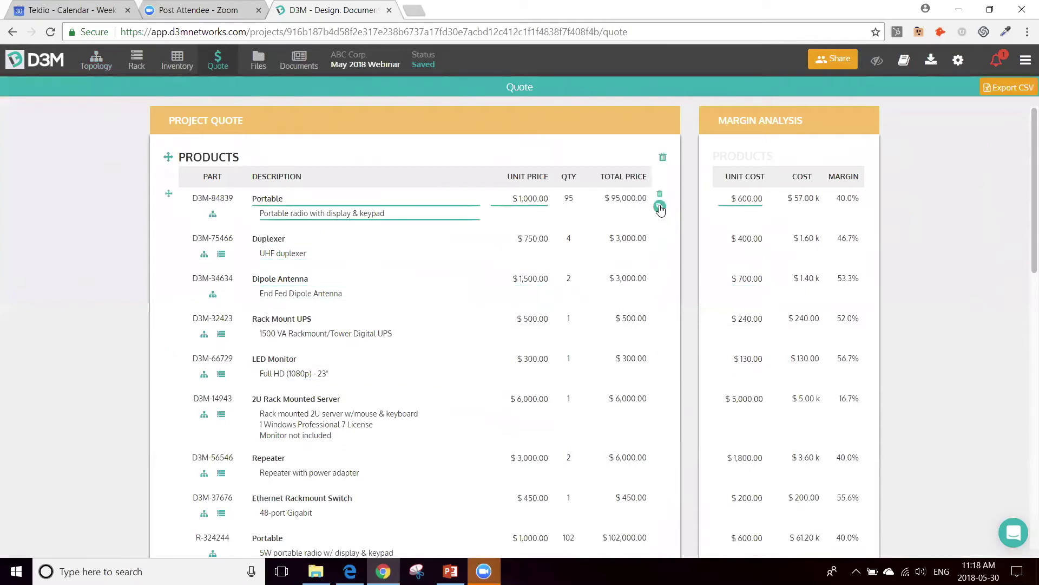
Step: Review the project quote from the product line items and margins down to the services, totals and financials
scroll(529, 345, "down", 2)
scroll(530, 346, "down", 4)
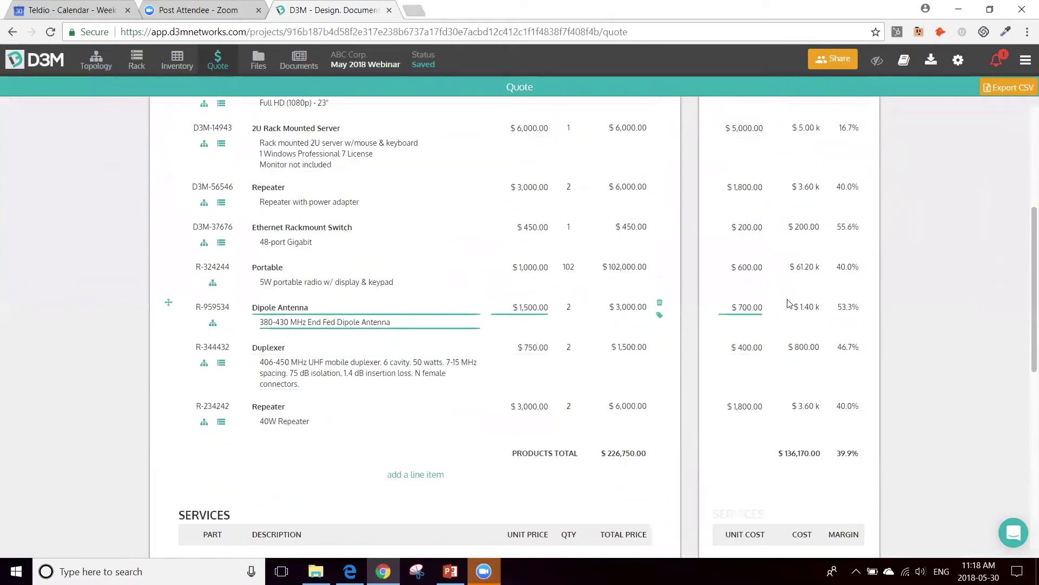
scroll(796, 302, "up", 5)
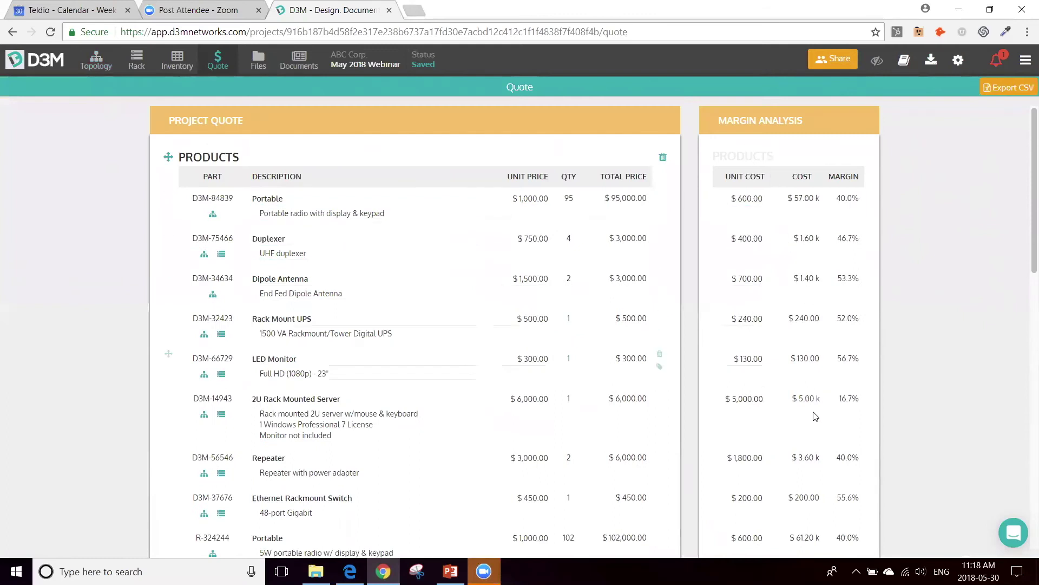
scroll(801, 390, "down", 10)
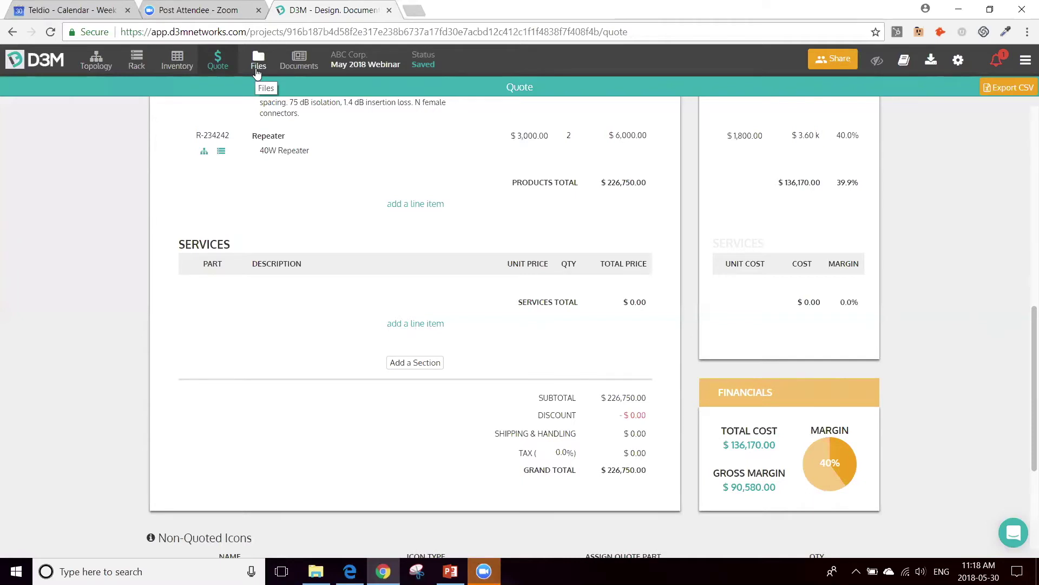
Step: Create a new project document from the Sales Proposal template
left_click(302, 64)
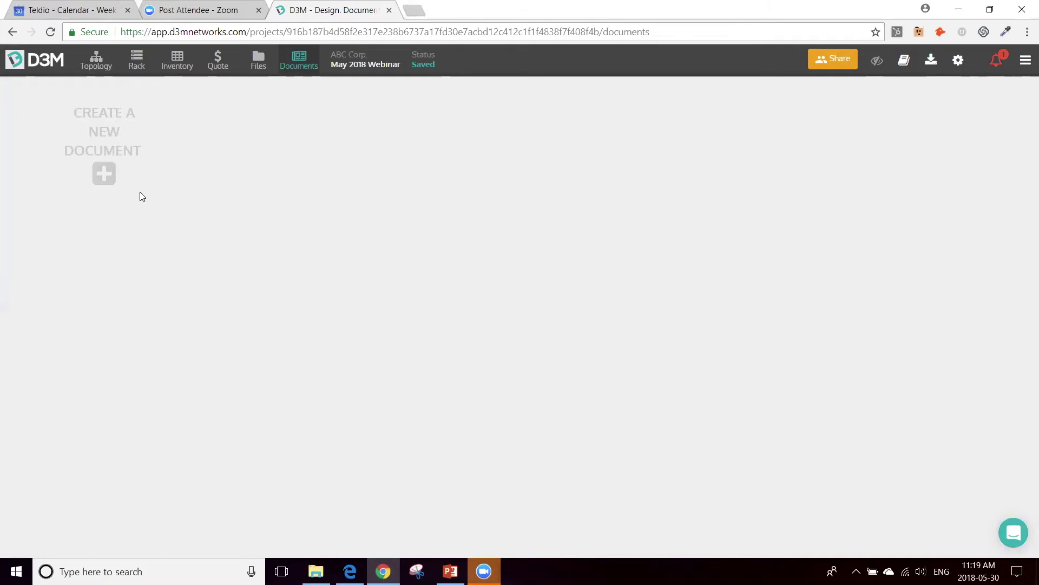
left_click(107, 124)
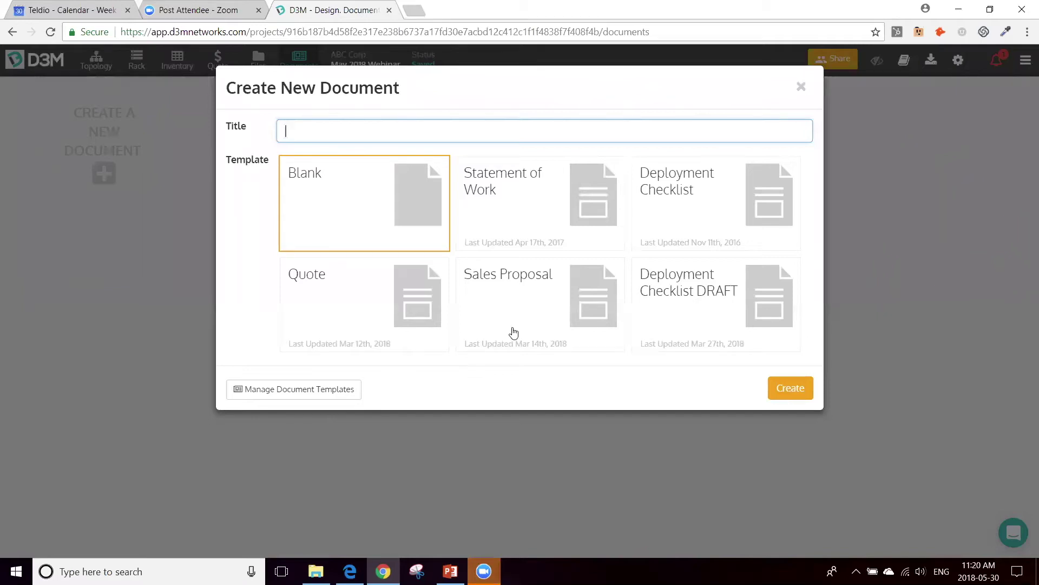
left_click(527, 307)
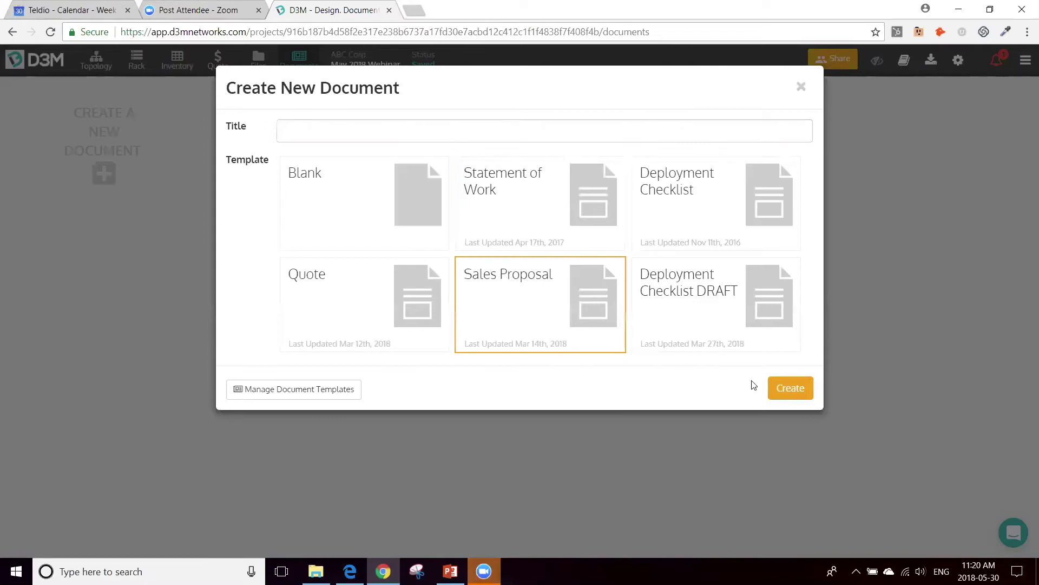
left_click(790, 391)
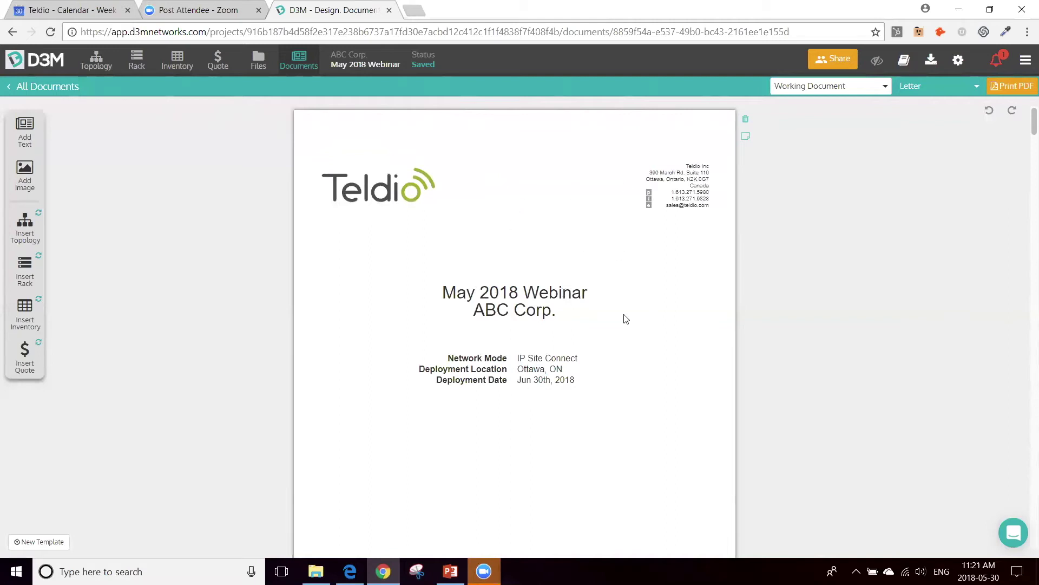
Step: Change the customer in the project settings to XYZ Corp. and save
scroll(628, 323, "down", 2)
scroll(590, 247, "up", 2)
left_click(960, 63)
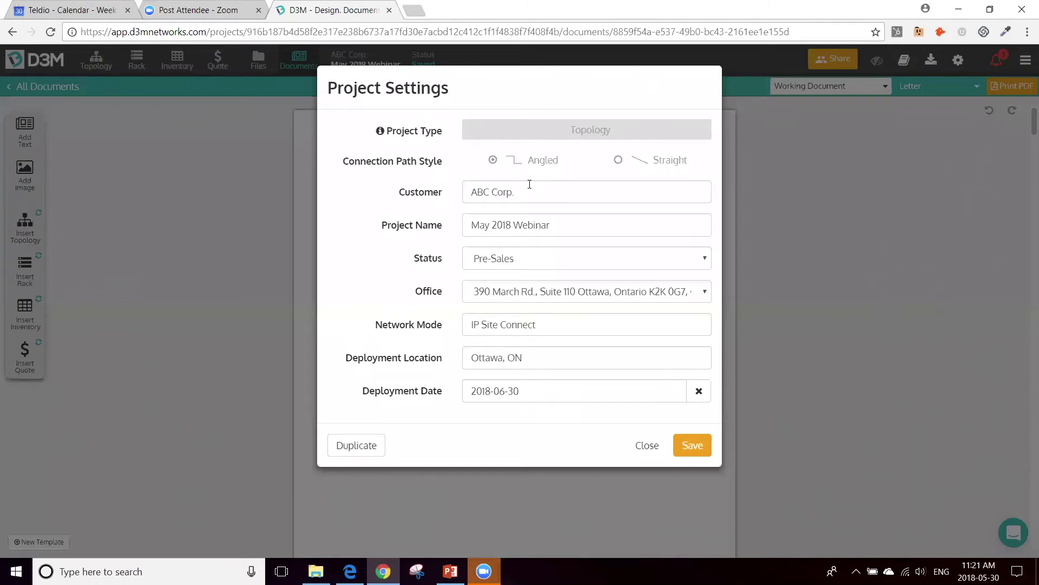
left_click_drag(490, 192, 459, 196)
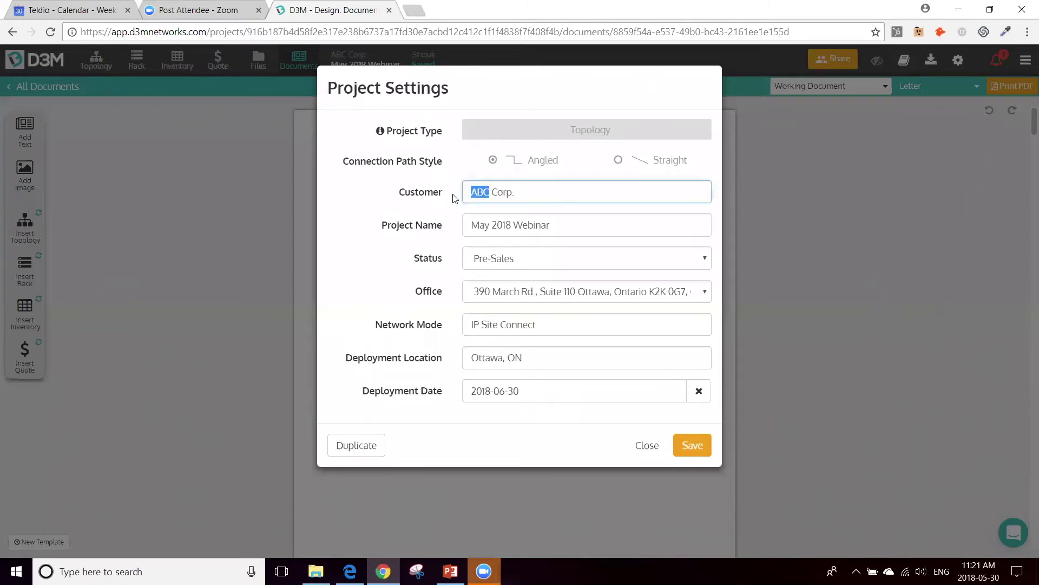
type("XYZ")
left_click(691, 446)
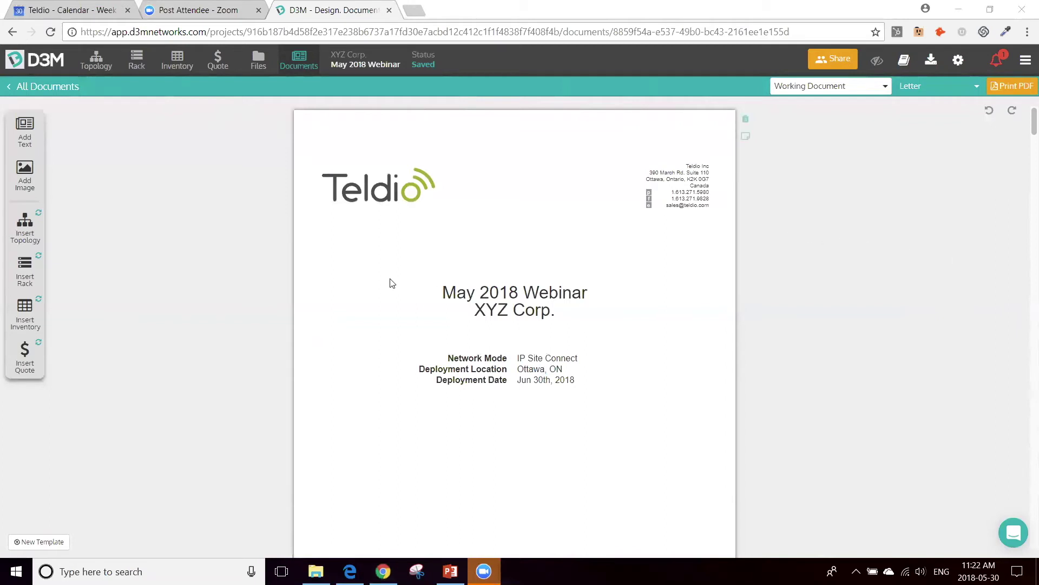
Step: Insert a new page between the cover page and the Proprietary Statement page
scroll(308, 250, "down", 4)
scroll(316, 245, "up", 4)
scroll(317, 245, "down", 6)
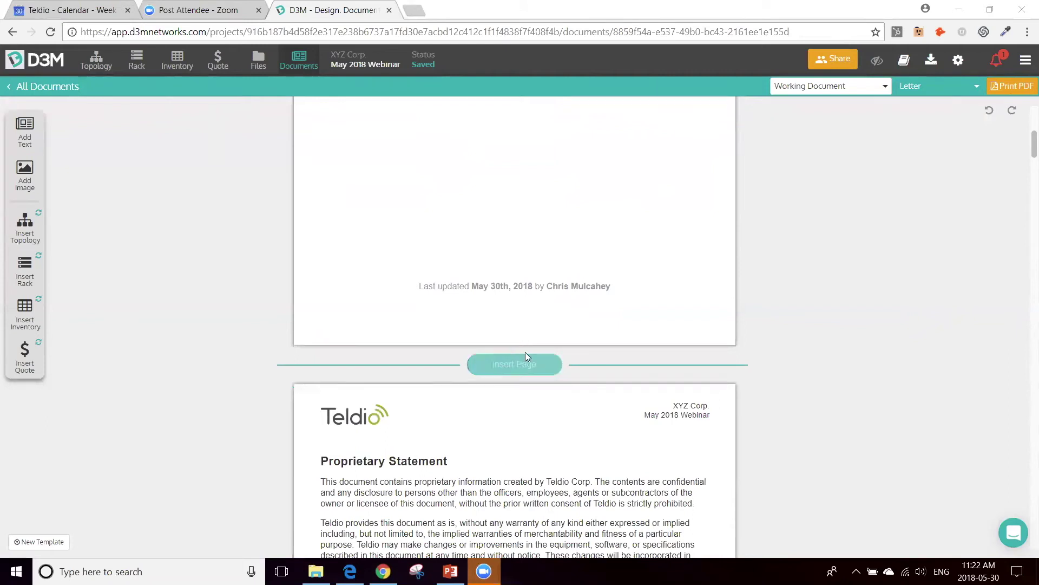
left_click(514, 365)
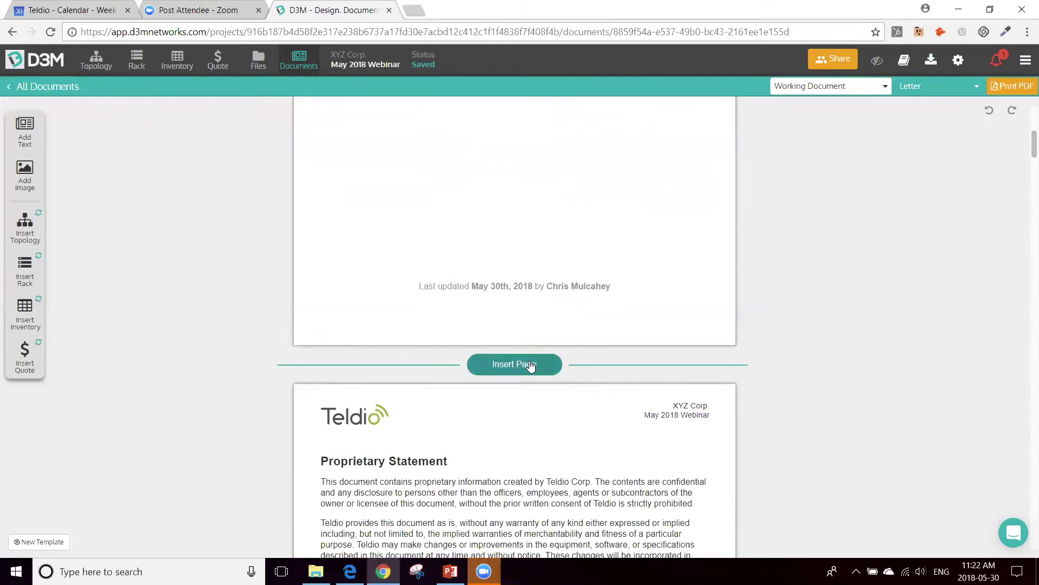
scroll(529, 327, "down", 5)
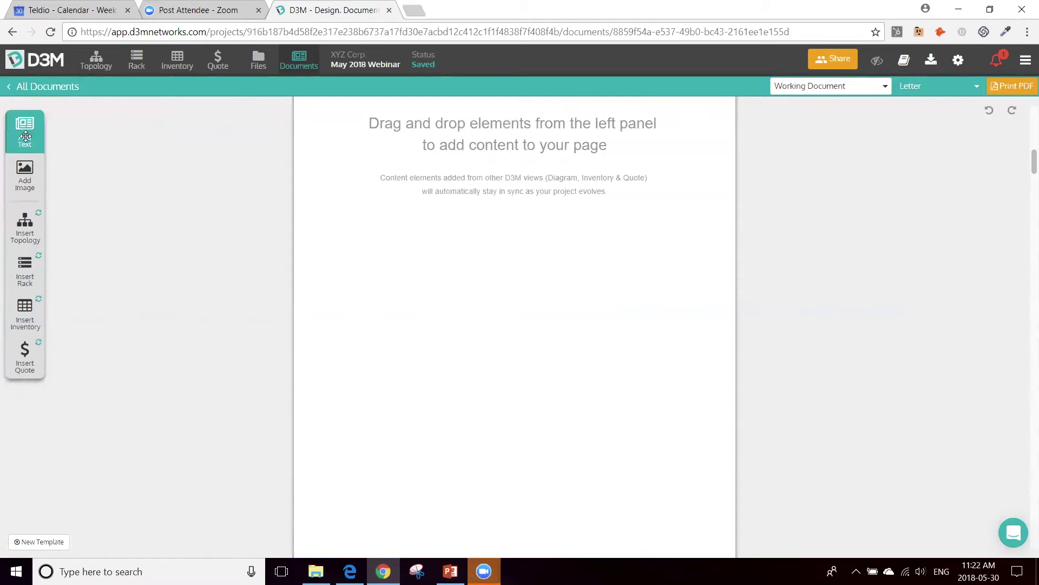
Step: Add a text block to the inserted page and open it for editing
left_click_drag(26, 125, 457, 242)
scroll(536, 333, "up", 5)
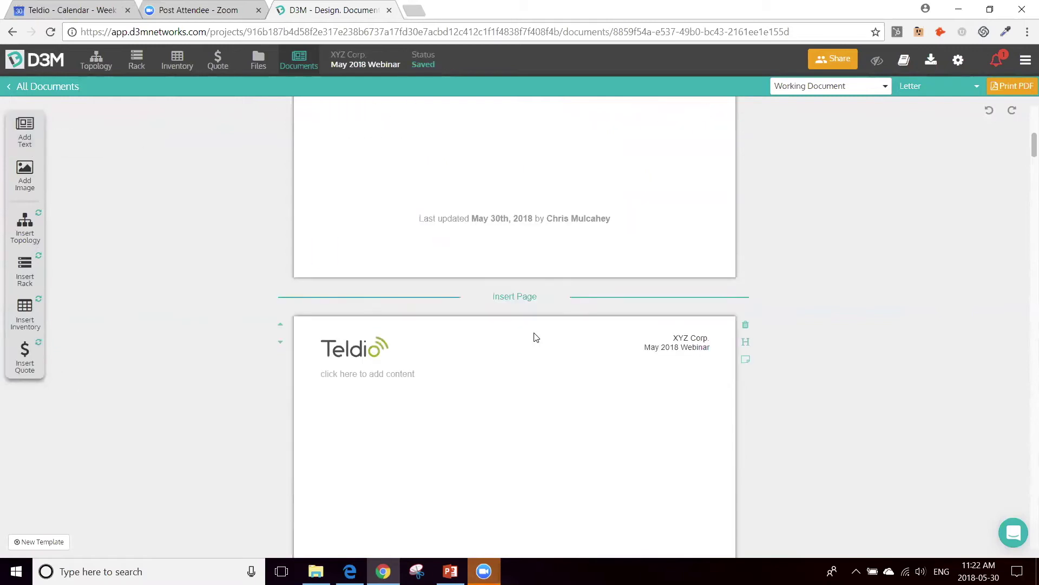
left_click(358, 378)
scroll(393, 304, "down", 3)
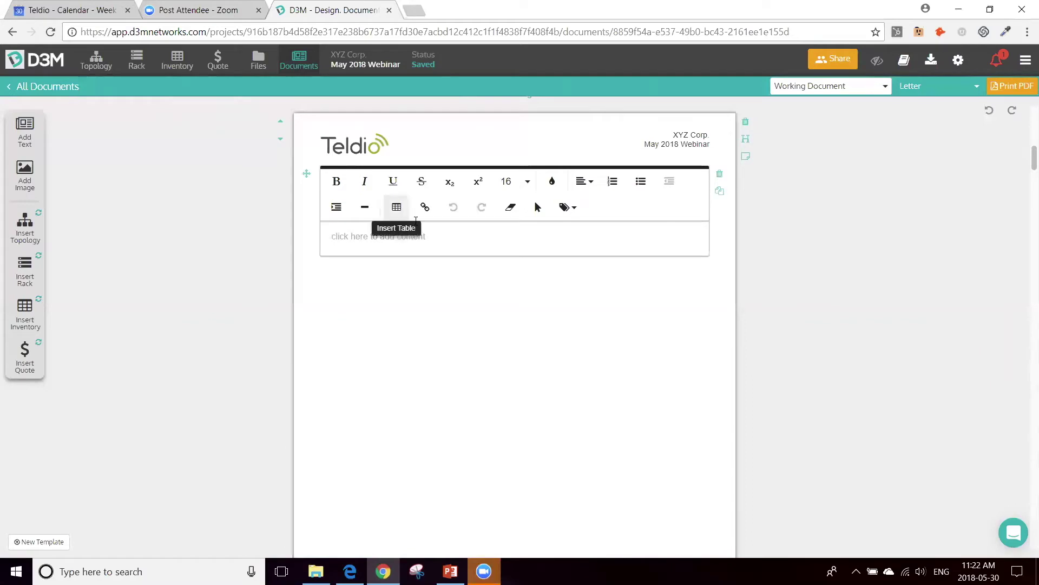
left_click(566, 239)
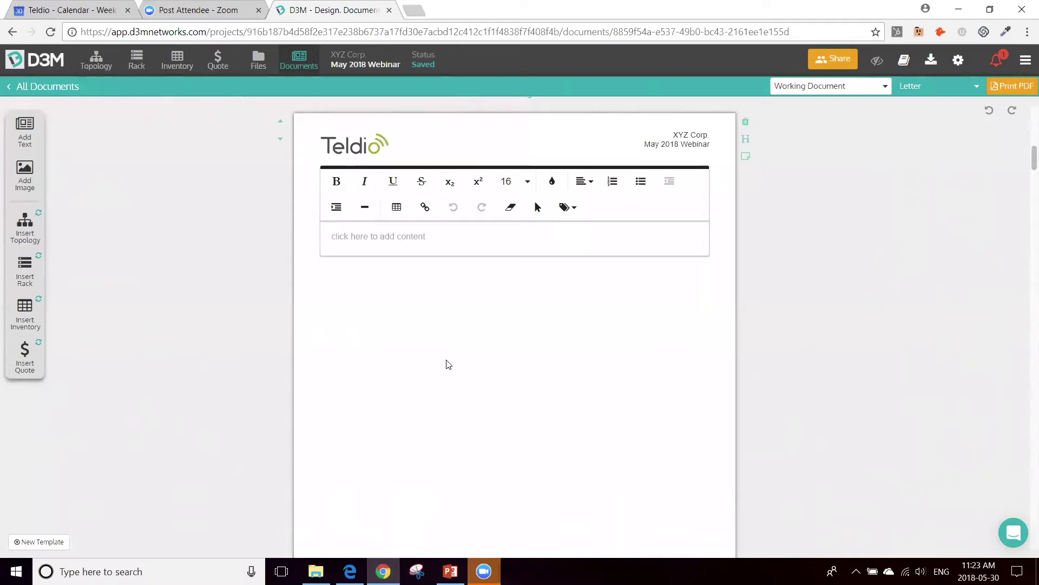
Step: Insert an 8 × 8 table into the text block
left_click(351, 236)
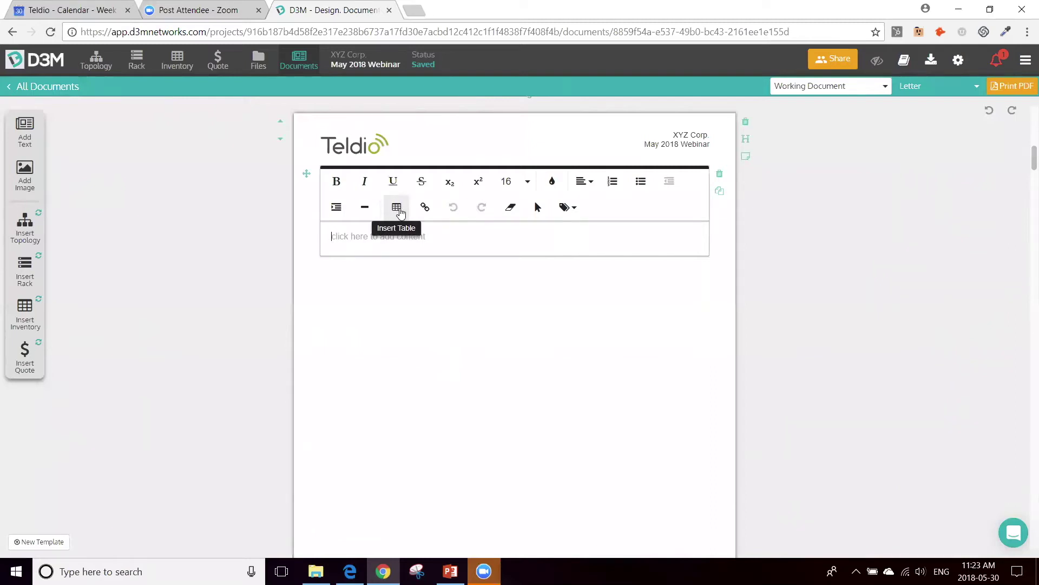
left_click(397, 214)
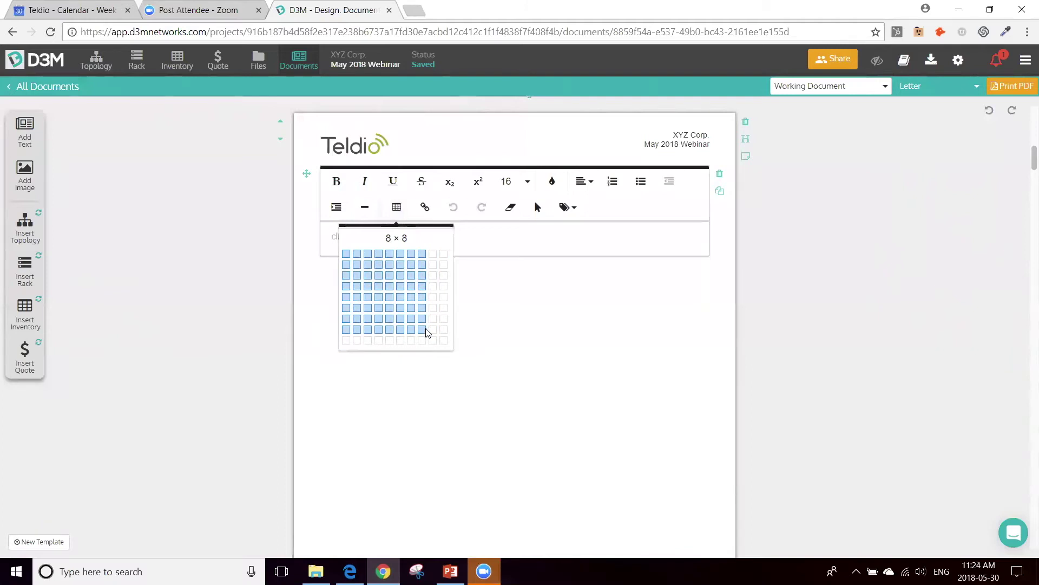
left_click(426, 331)
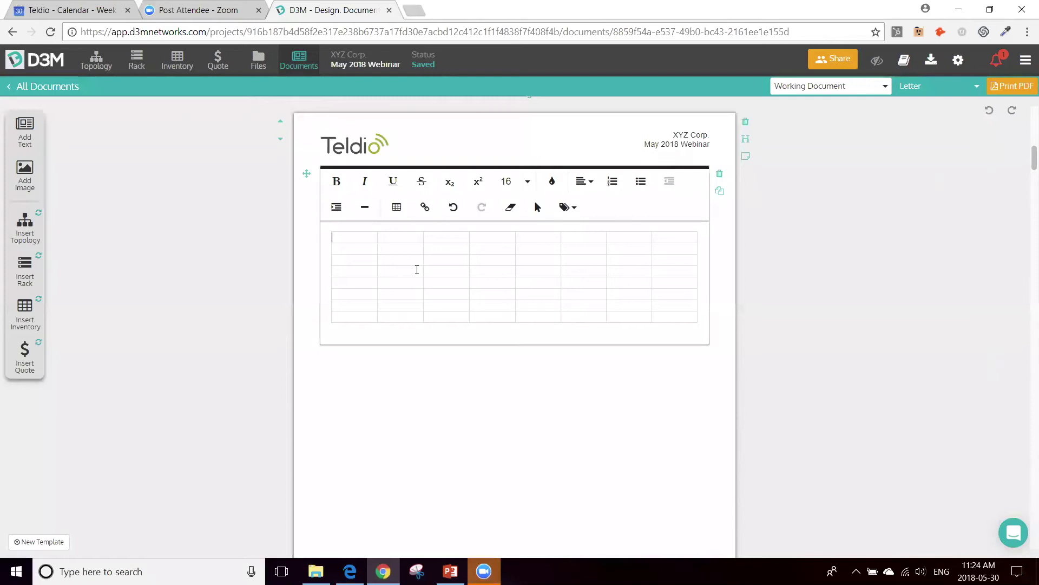
left_click_drag(696, 319, 358, 243)
Step: Add blank lines above the table and enter the text HELLO there
left_click(324, 230)
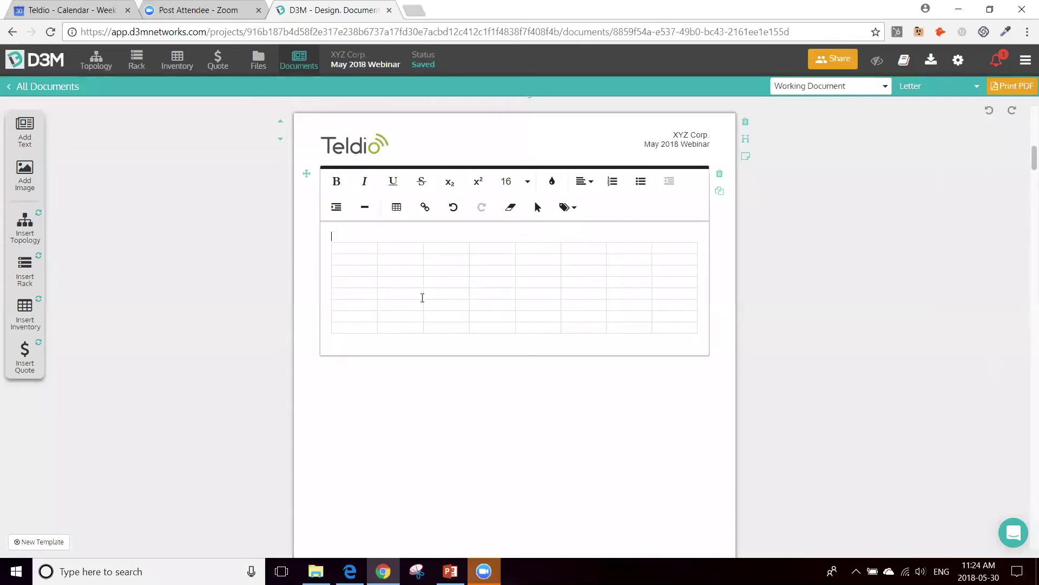
key("Return")
key("Return")
key("Return")
key("Return")
key("Return")
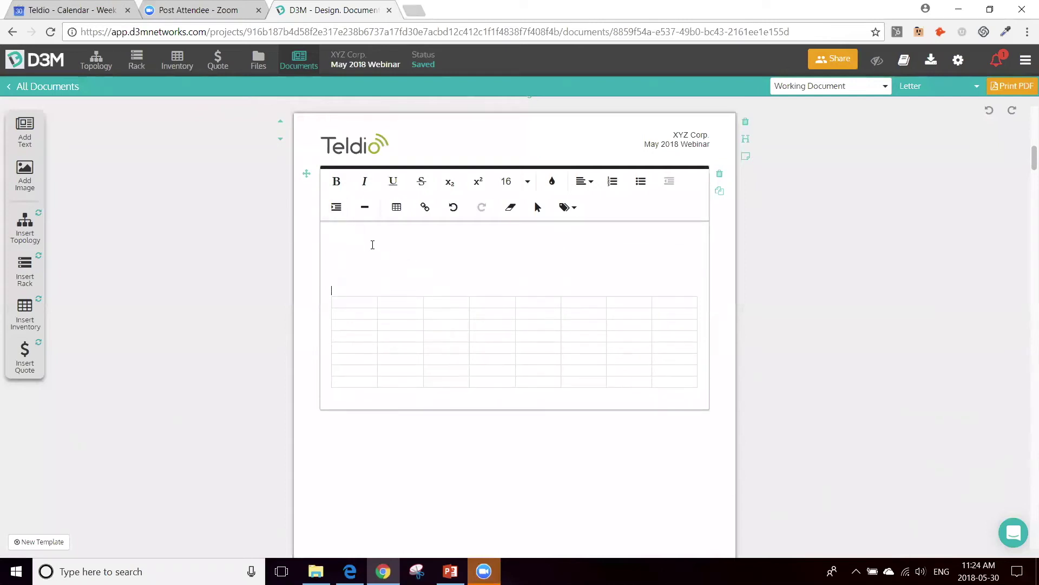
type("HELLO")
Step: Set the font size of the HELLO text to 48
double_click(358, 246)
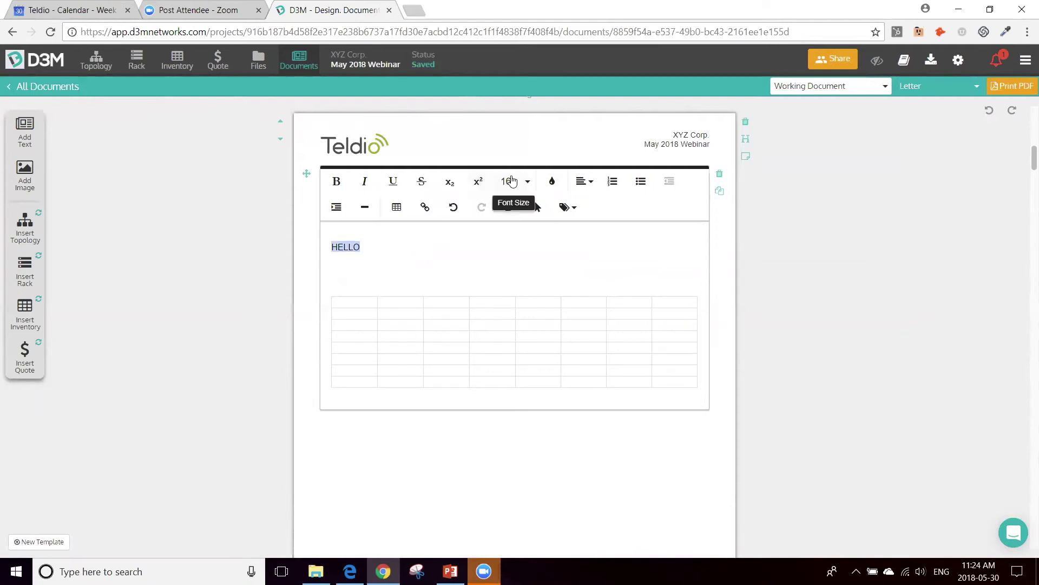
left_click(523, 182)
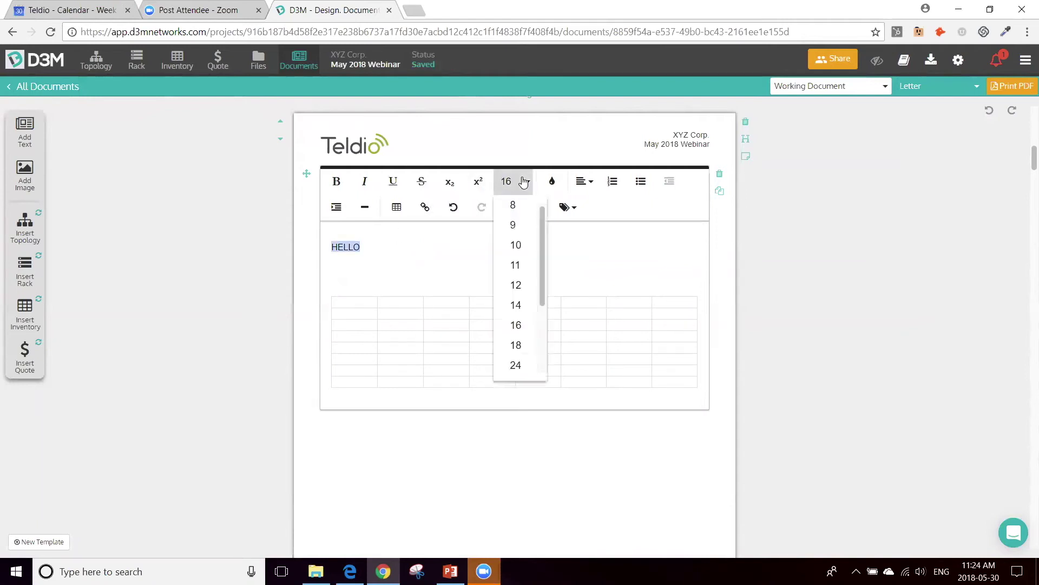
left_click(525, 366)
left_click(515, 184)
scroll(541, 303, "down", 2)
left_click(520, 335)
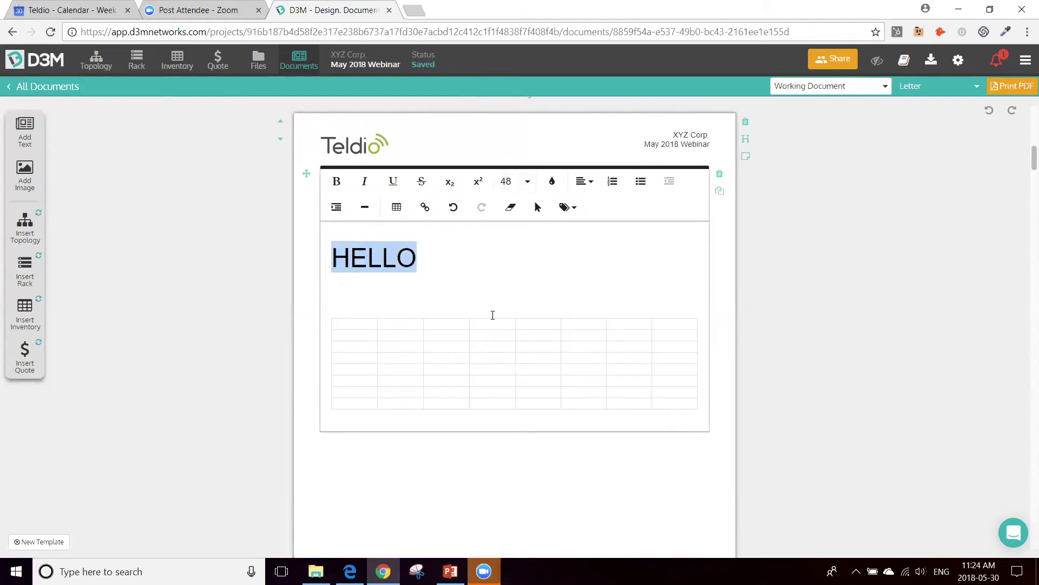
Step: Make the HELLO text bold, italic and underlined, and leave the text block's editing mode
left_click(337, 182)
left_click(366, 182)
left_click(393, 181)
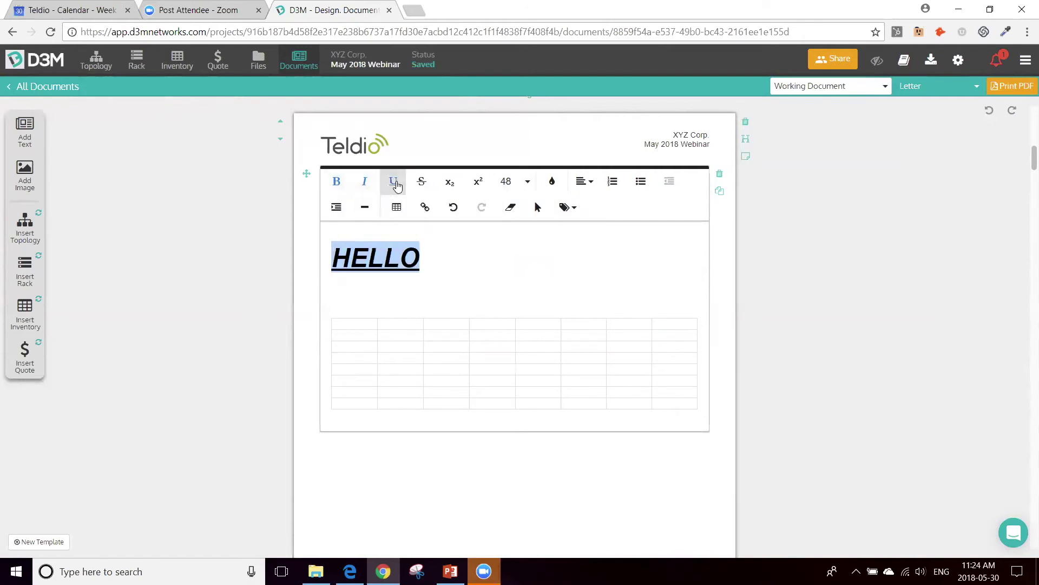
left_click(479, 275)
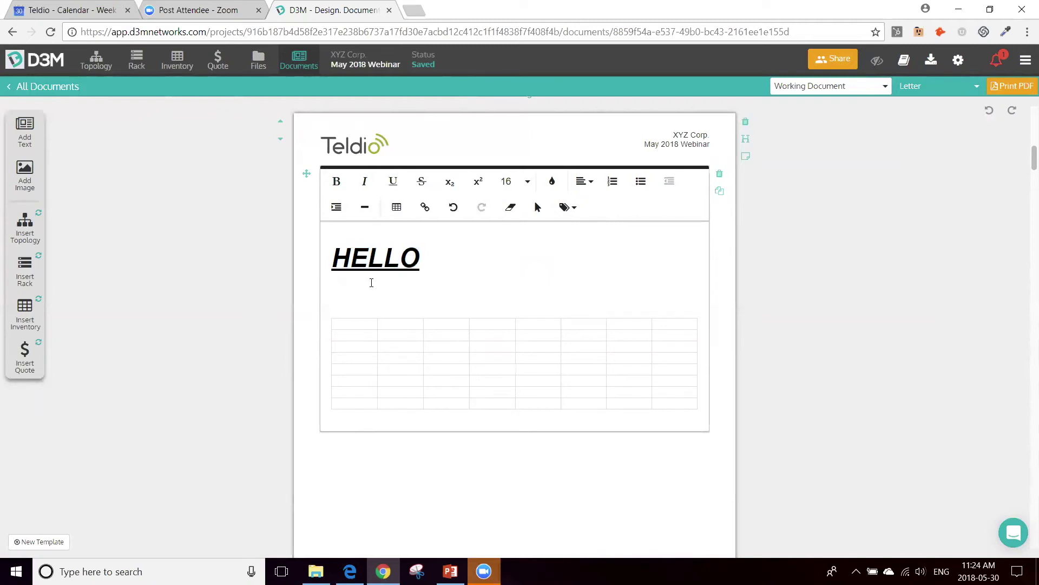
left_click(257, 315)
Step: Hide the header and footer on the HELLO page and check both ends of the page
scroll(349, 308, "up", 3)
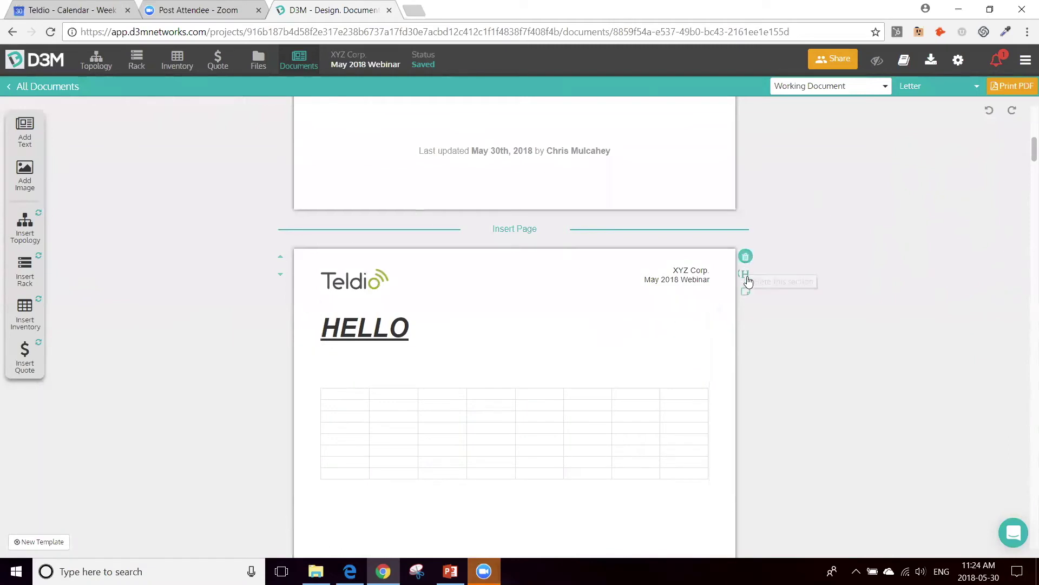
scroll(769, 277, "down", 10)
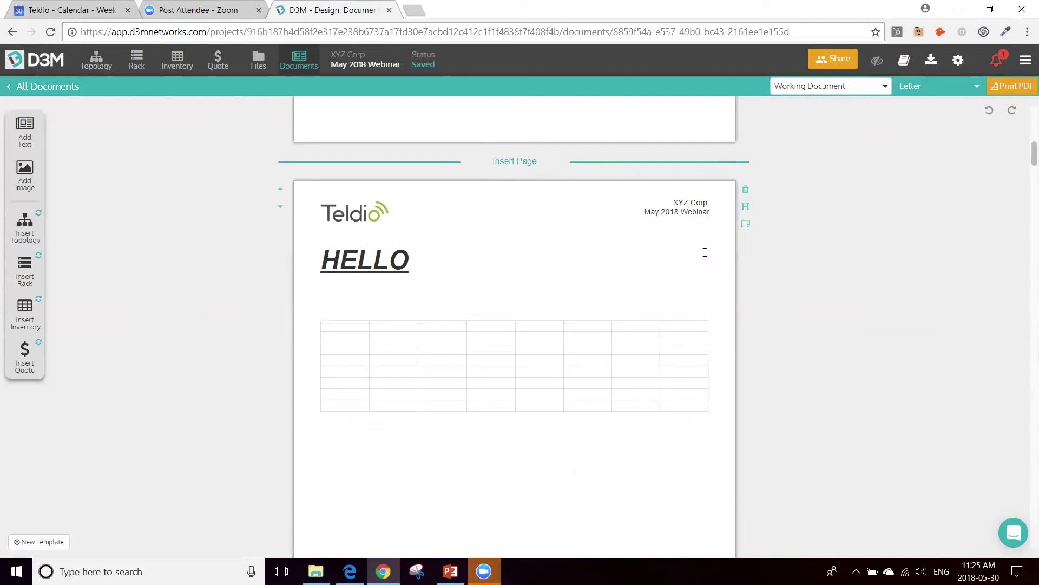
scroll(703, 251, "down", 5)
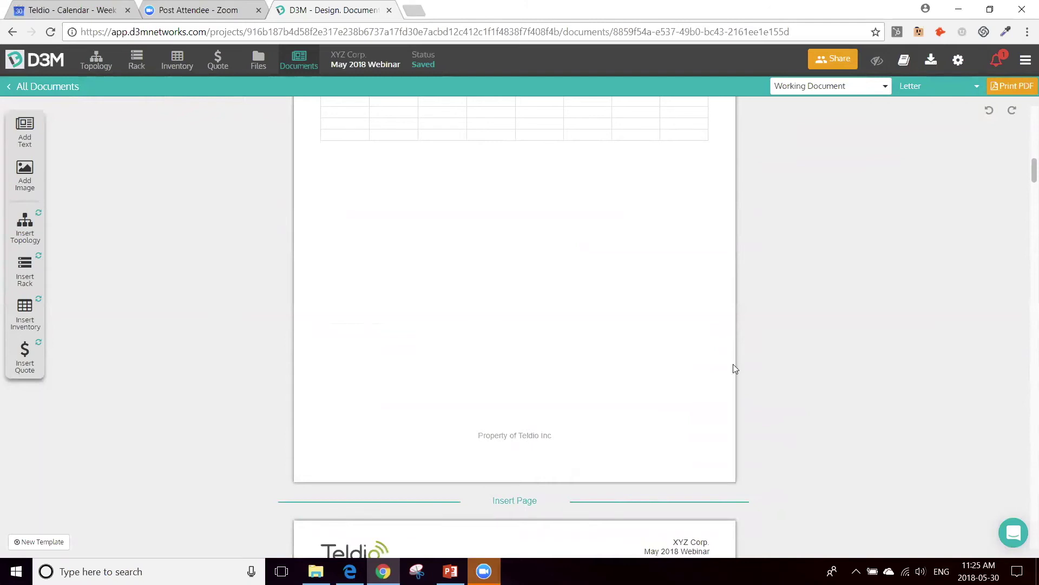
scroll(747, 336, "down", 5)
left_click(746, 274)
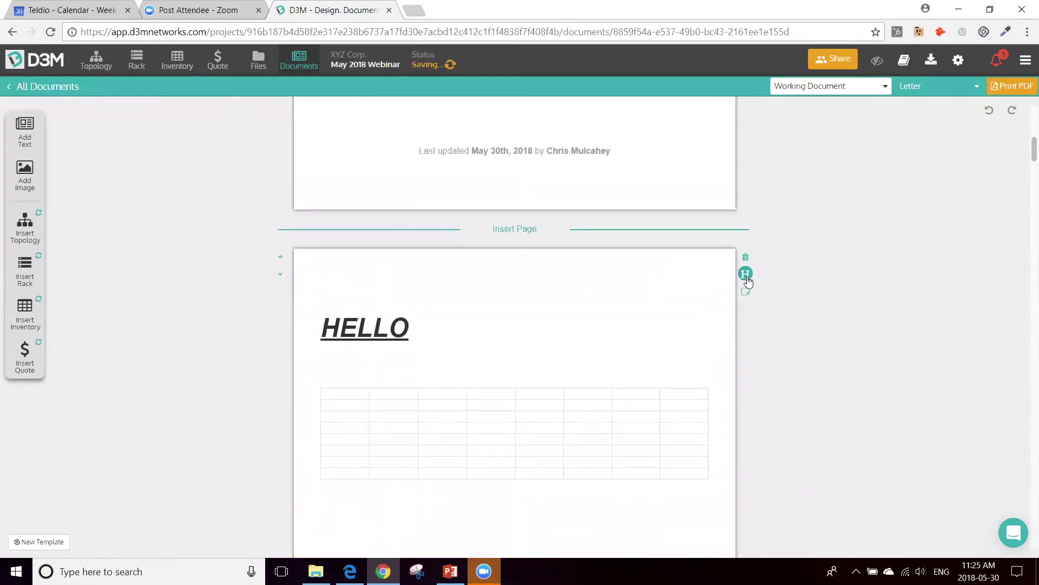
scroll(572, 302, "down", 7)
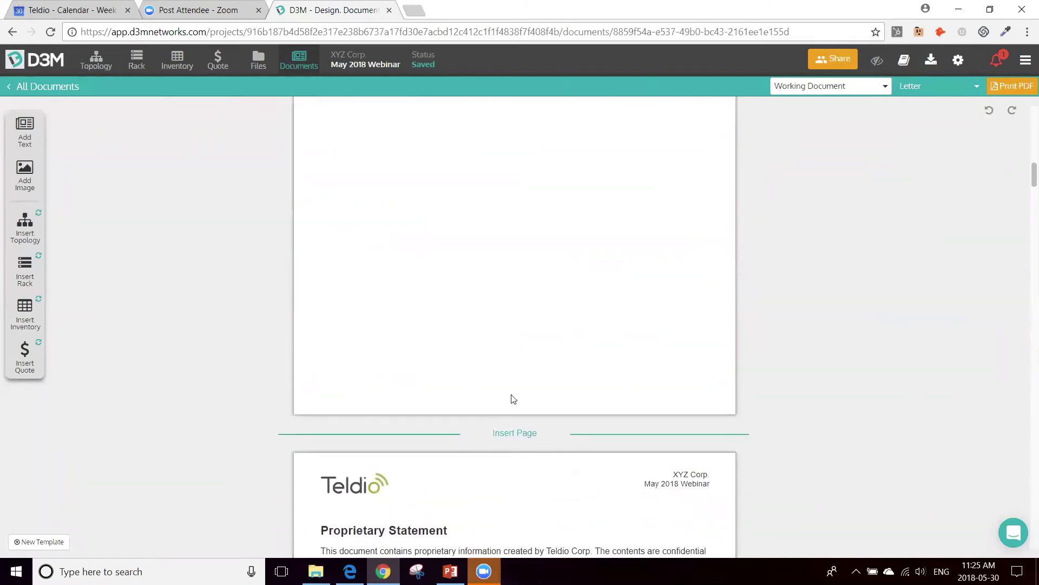
scroll(532, 271, "up", 6)
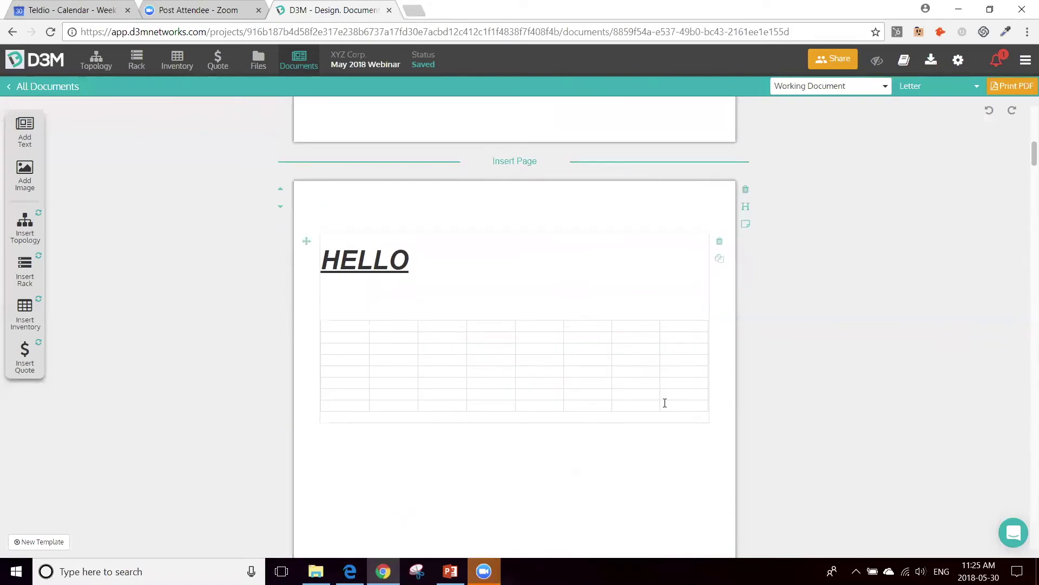
Step: Switch the HELLO page to landscape and back to portrait, and delete the page
left_click(745, 223)
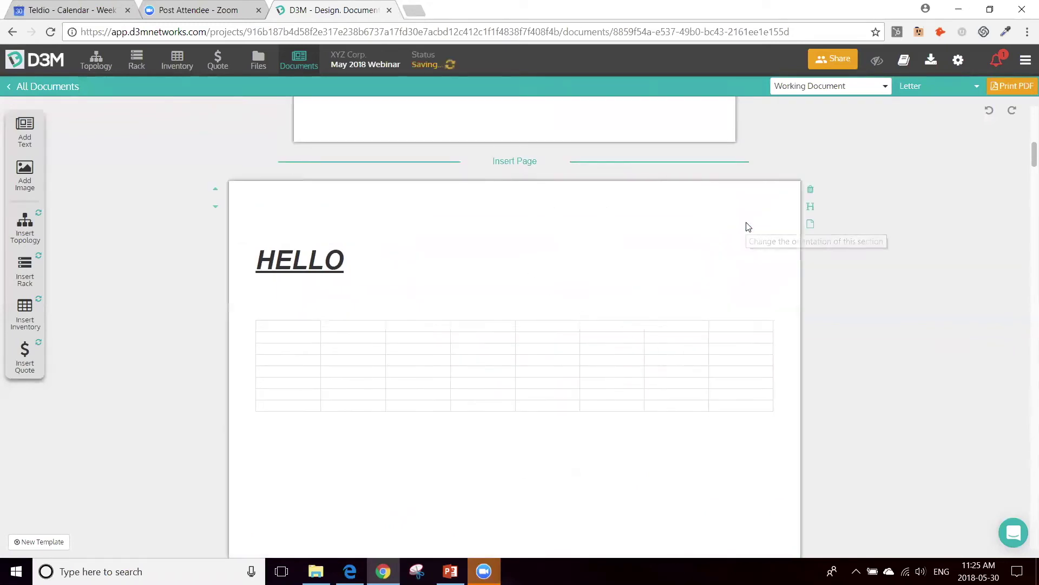
left_click(810, 224)
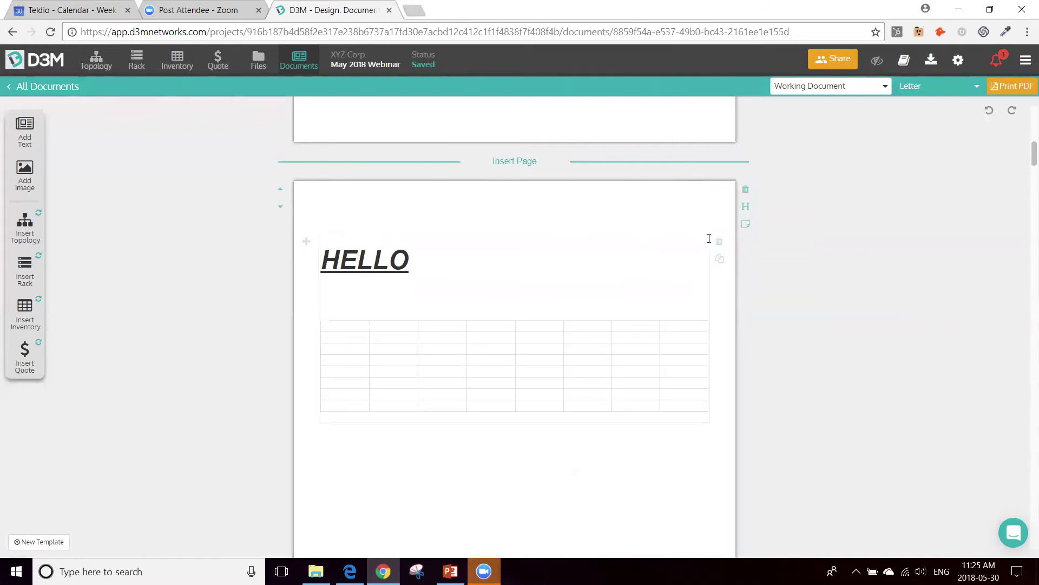
left_click(746, 189)
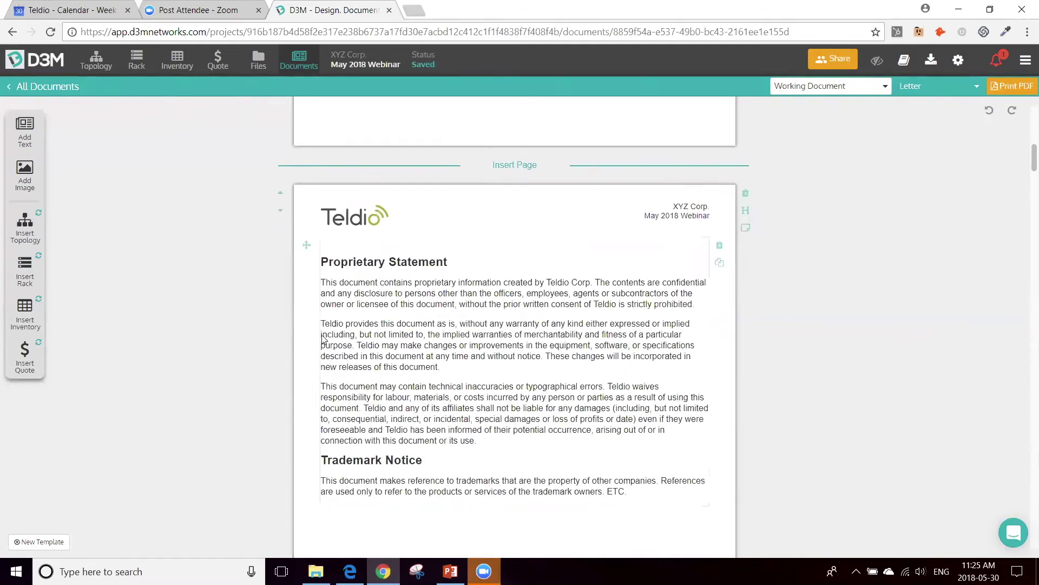
Step: Review the proposal's cover page, the Proprietary Statement page and the cover letter for their automatically filled project details
scroll(325, 341, "up", 10)
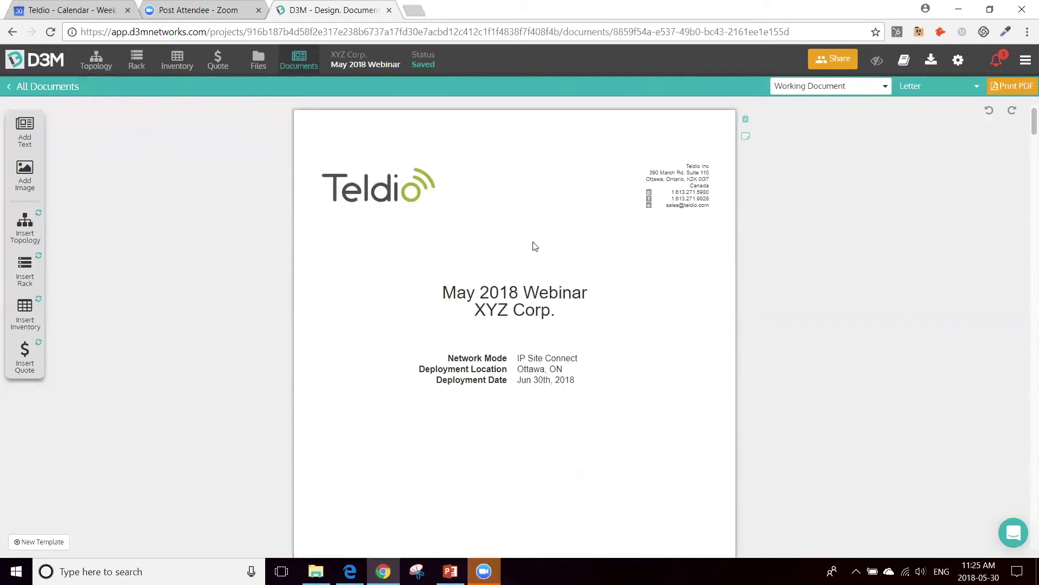
scroll(541, 245, "down", 6)
scroll(520, 276, "up", 6)
scroll(420, 397, "down", 5)
scroll(409, 368, "down", 5)
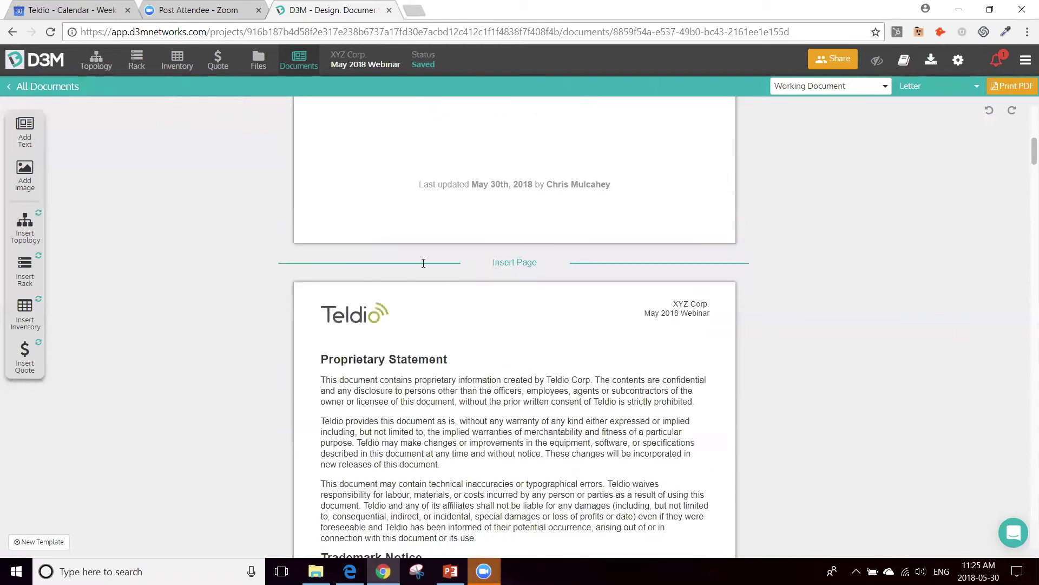
scroll(239, 341, "down", 1)
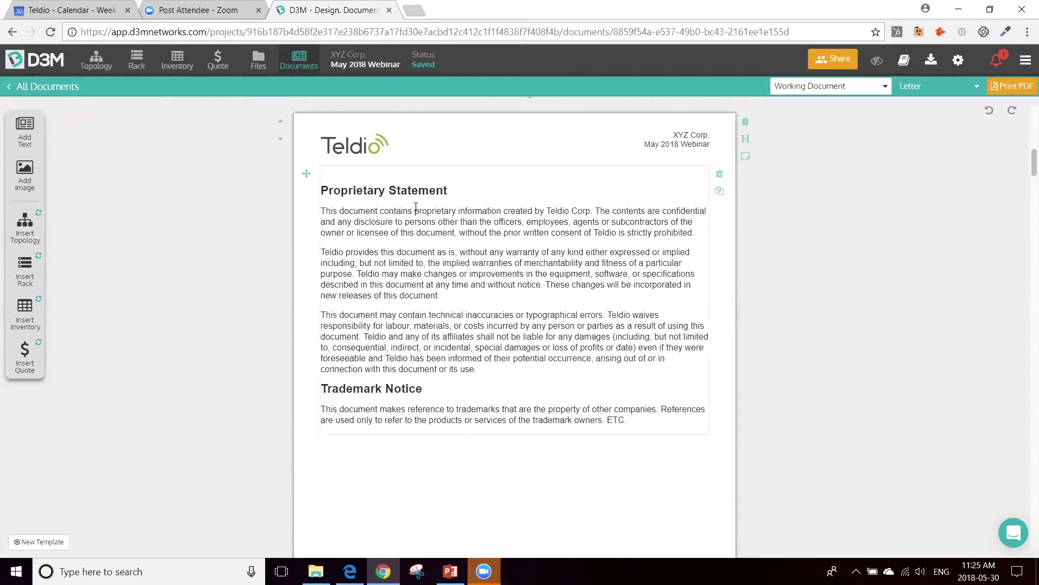
scroll(484, 323, "down", 2)
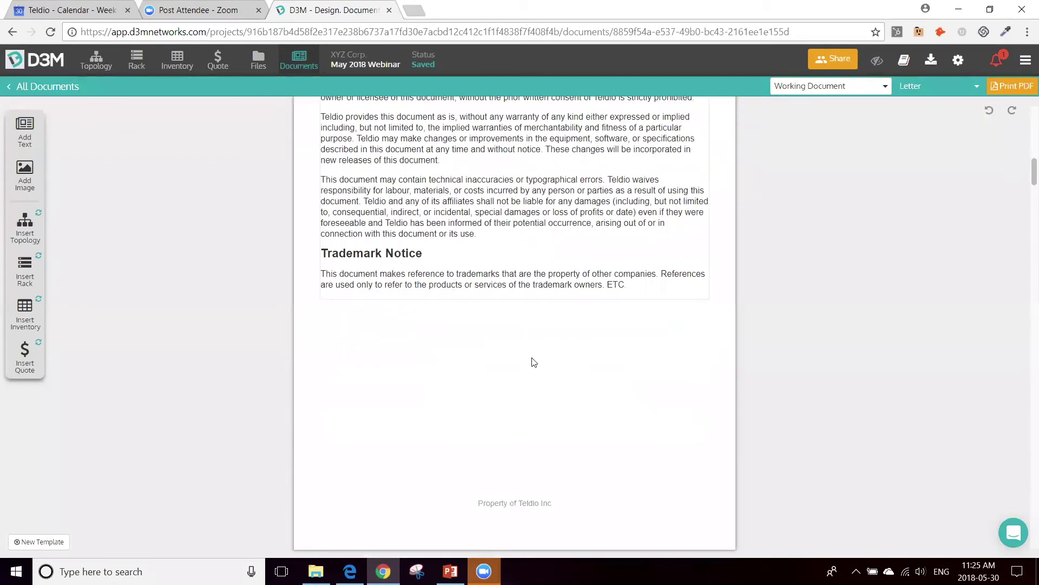
scroll(497, 327, "up", 3)
scroll(488, 292, "down", 4)
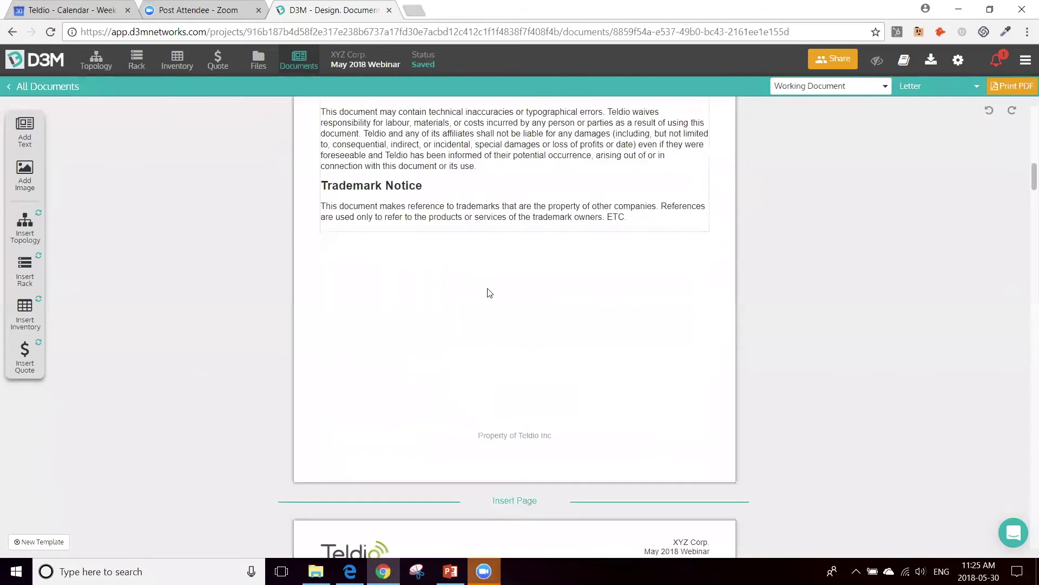
scroll(433, 304, "down", 7)
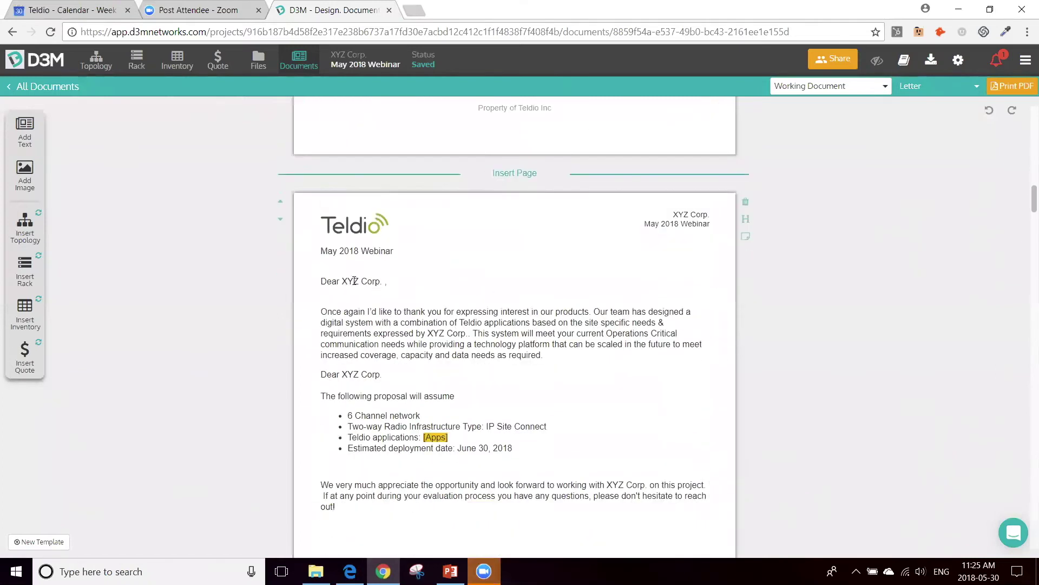
scroll(405, 261, "up", 1)
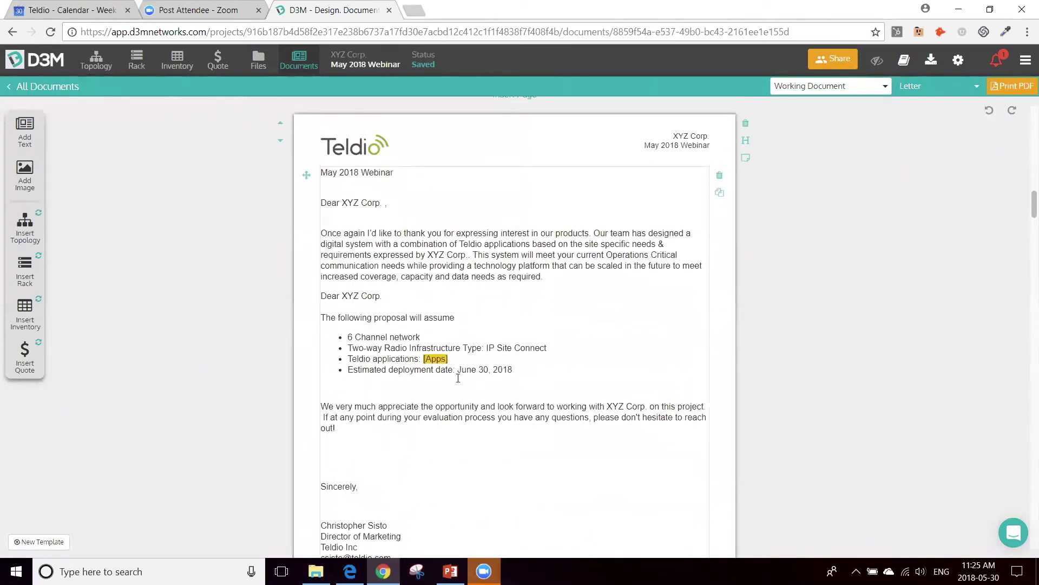
Step: Open the cover letter's text block for editing and insert a Project Address tag on a new line above the greeting
left_click(439, 203)
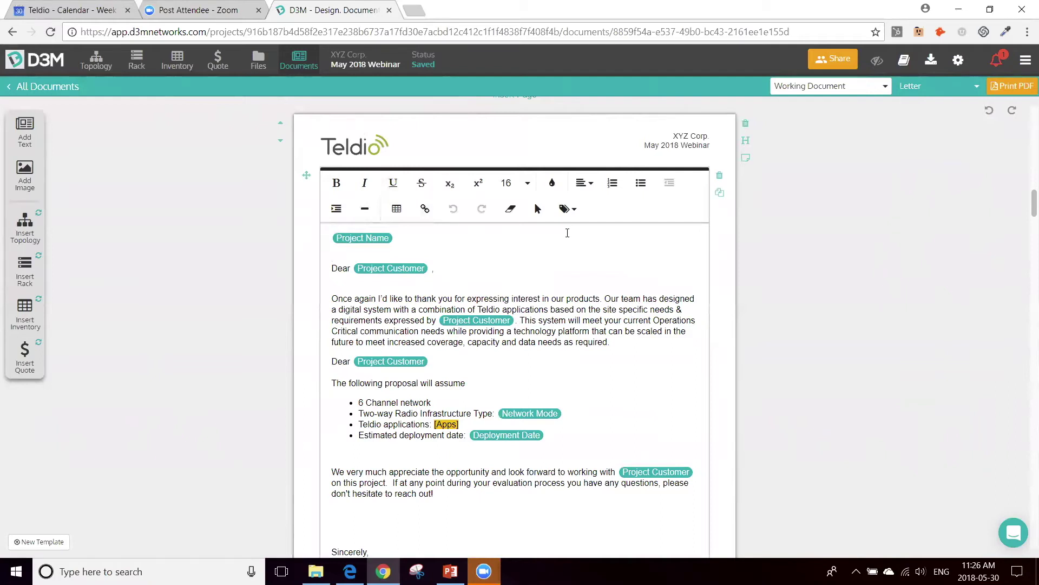
mouse_move(368, 244)
mouse_move(507, 437)
key("Return")
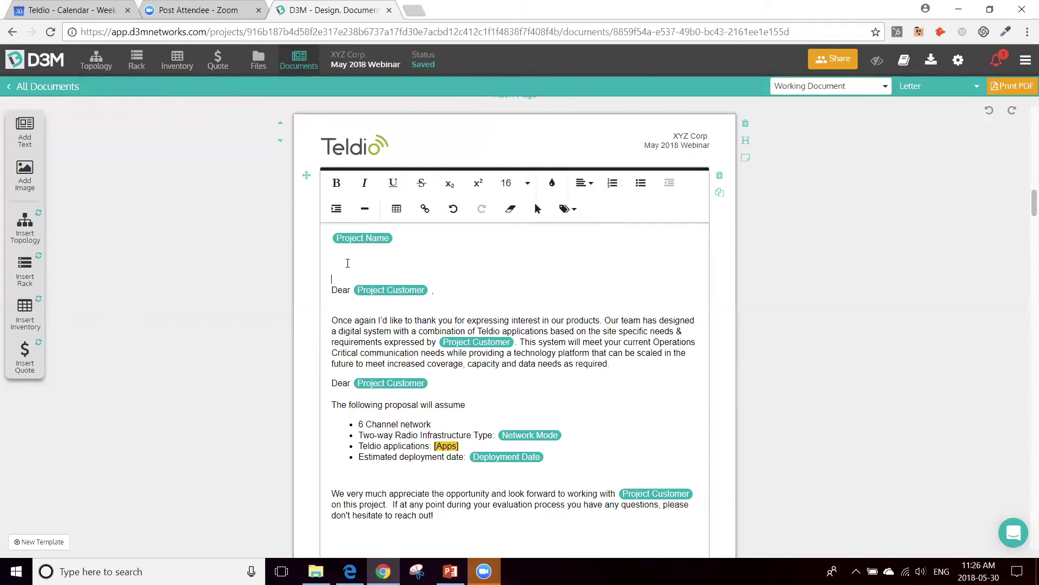
left_click(568, 210)
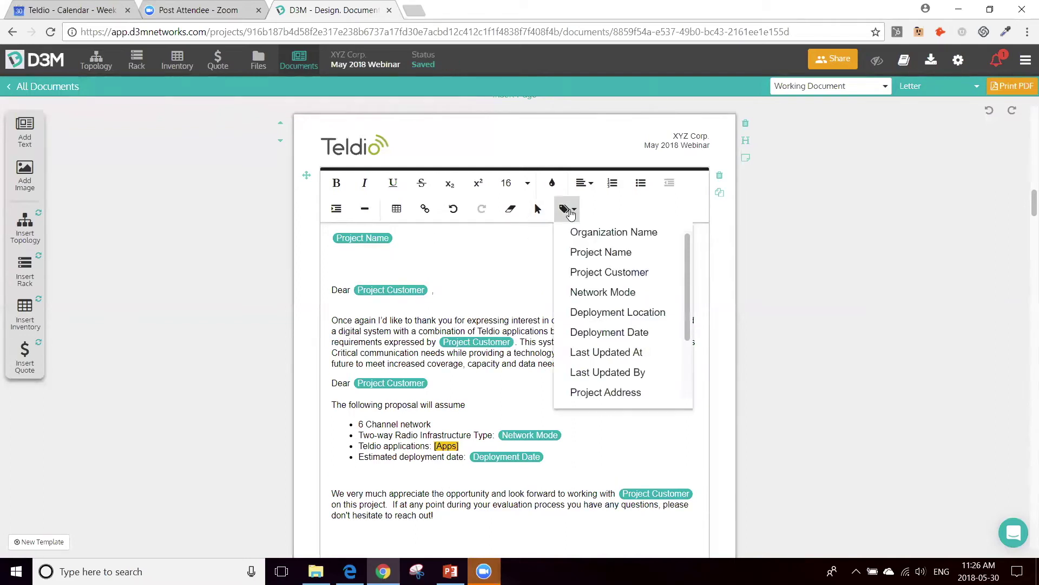
scroll(617, 336, "down", 2)
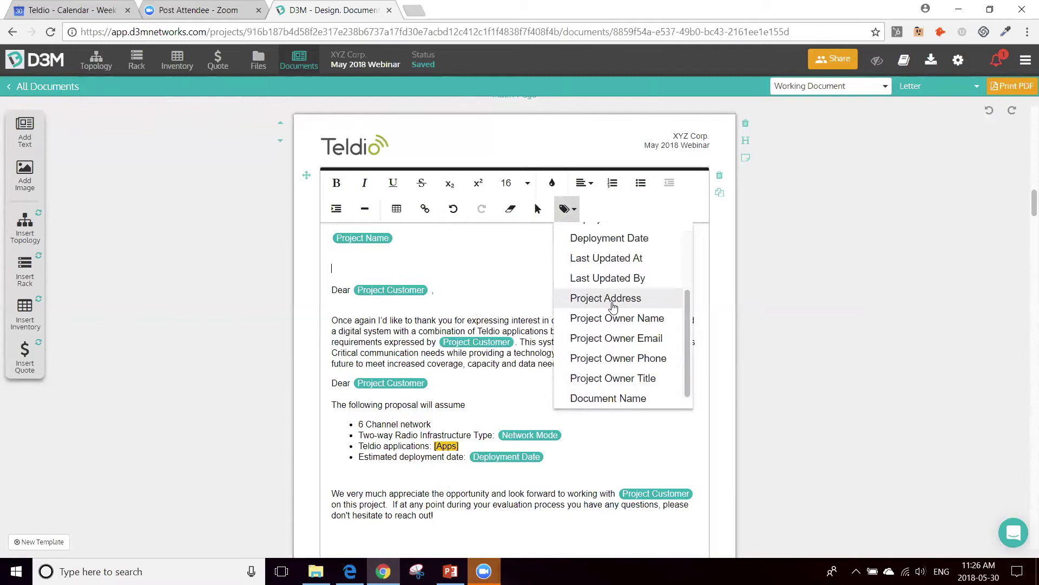
left_click(612, 299)
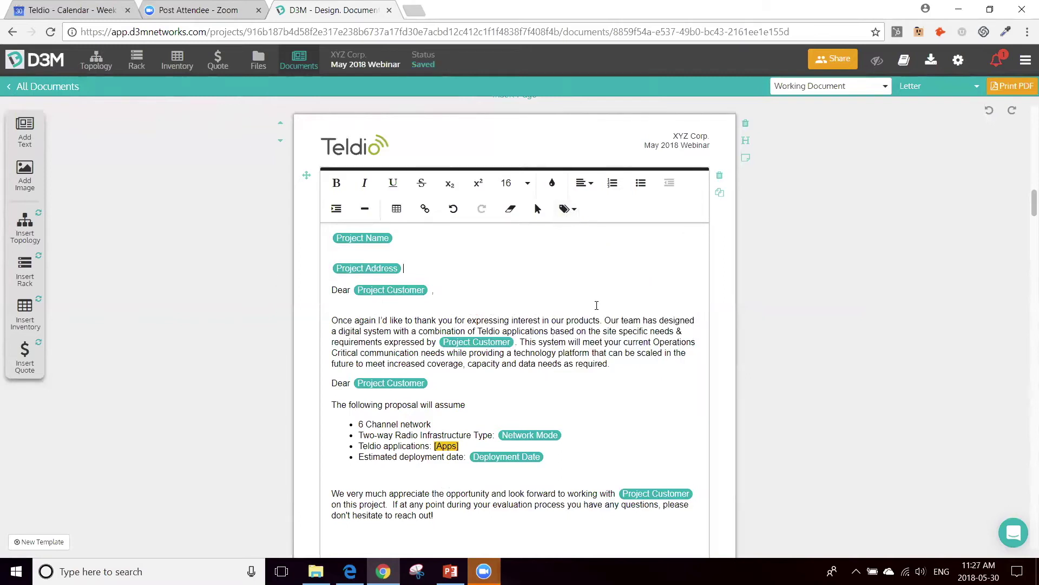
Step: Remove the Project Address tag and the extra line from the cover letter, and leave the text block's editing mode
key("BackSpace")
key("BackSpace")
key("BackSpace")
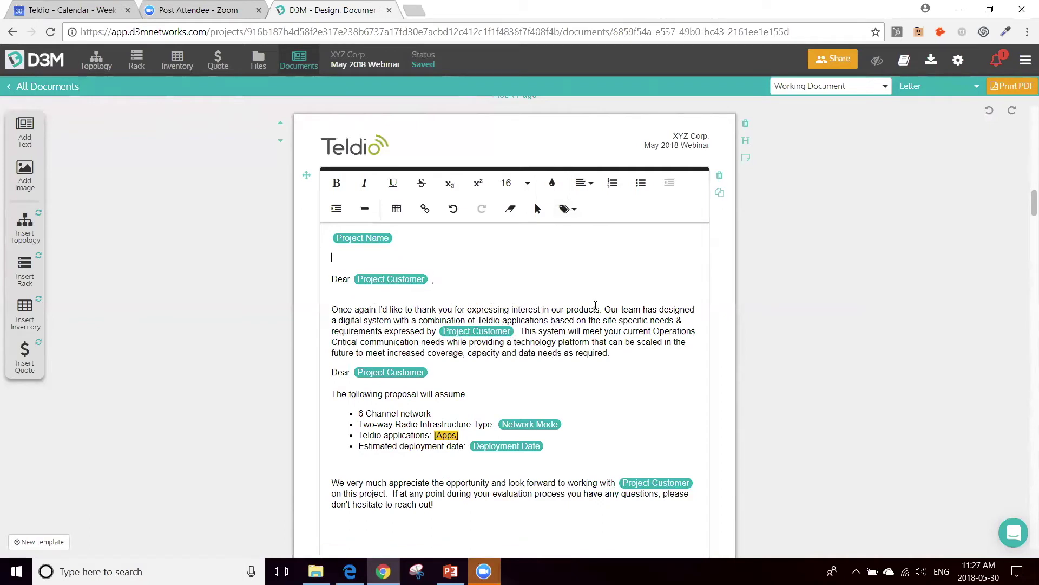
left_click(756, 291)
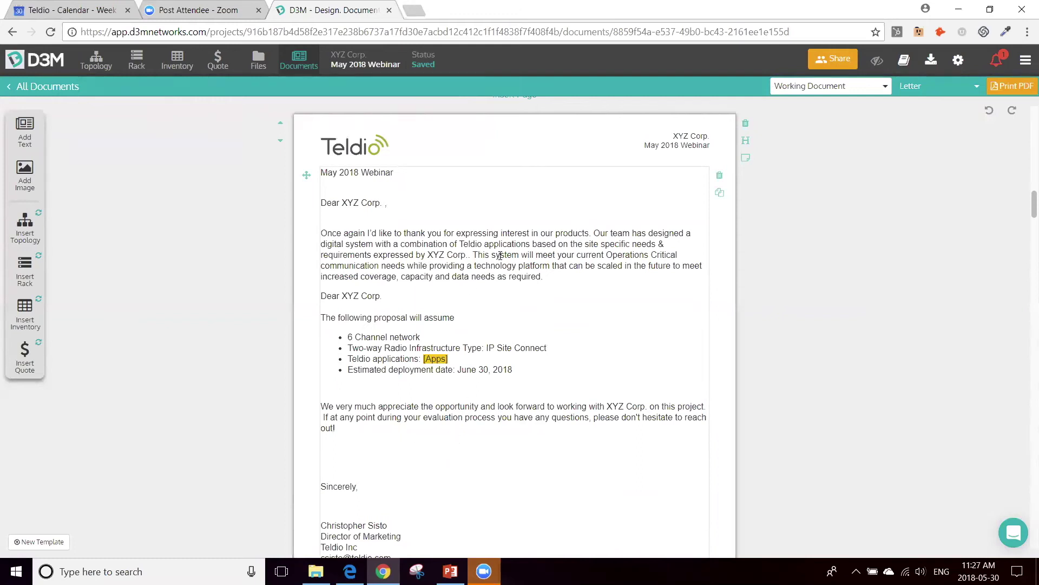
Step: Select the highlighted [Apps] placeholder in the cover letter's bullet list, deselect it, and leave the text block's editing mode
left_click(458, 359)
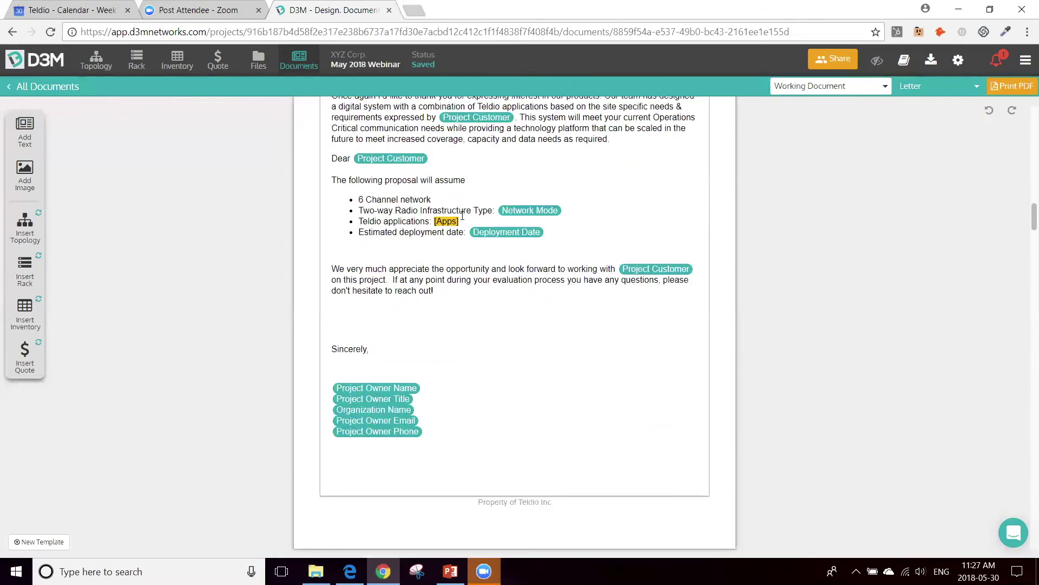
left_click(441, 222)
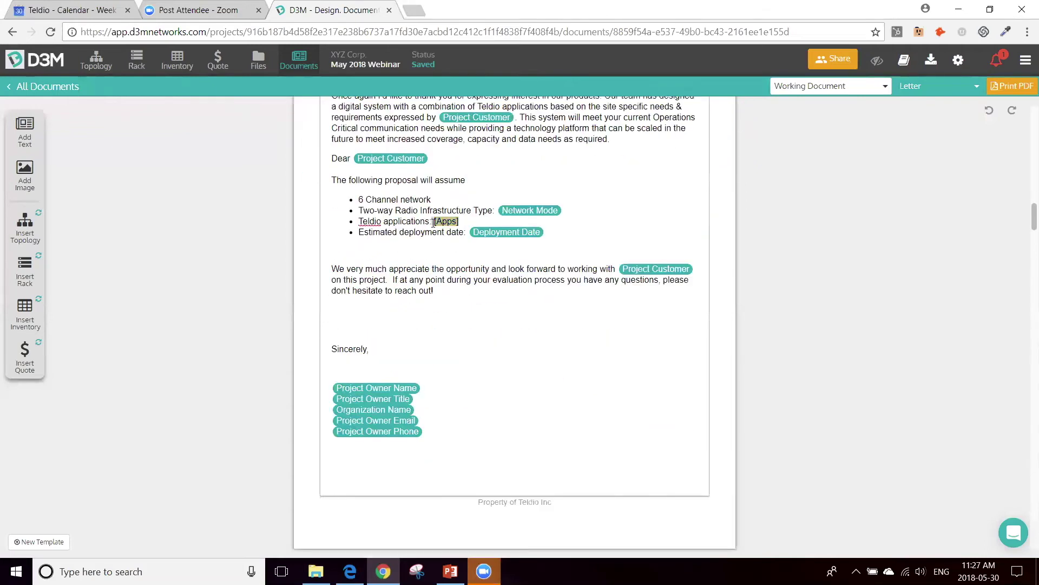
left_click(471, 222)
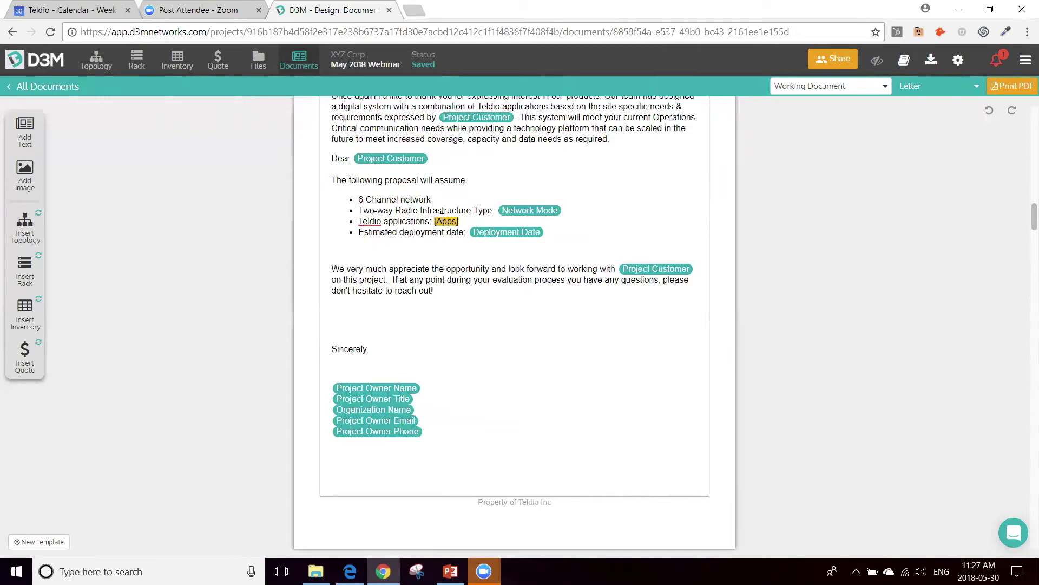
left_click(781, 286)
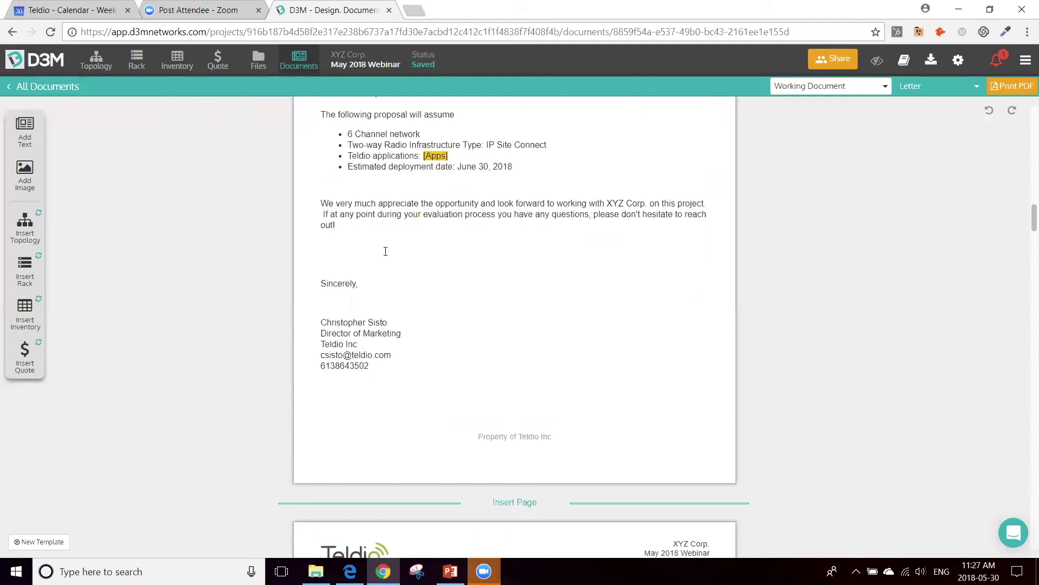
Step: Review the rest of the cover letter and the About Teldio and Why Teldio pages, up to the Project Proposal page
scroll(466, 353, "up", 3)
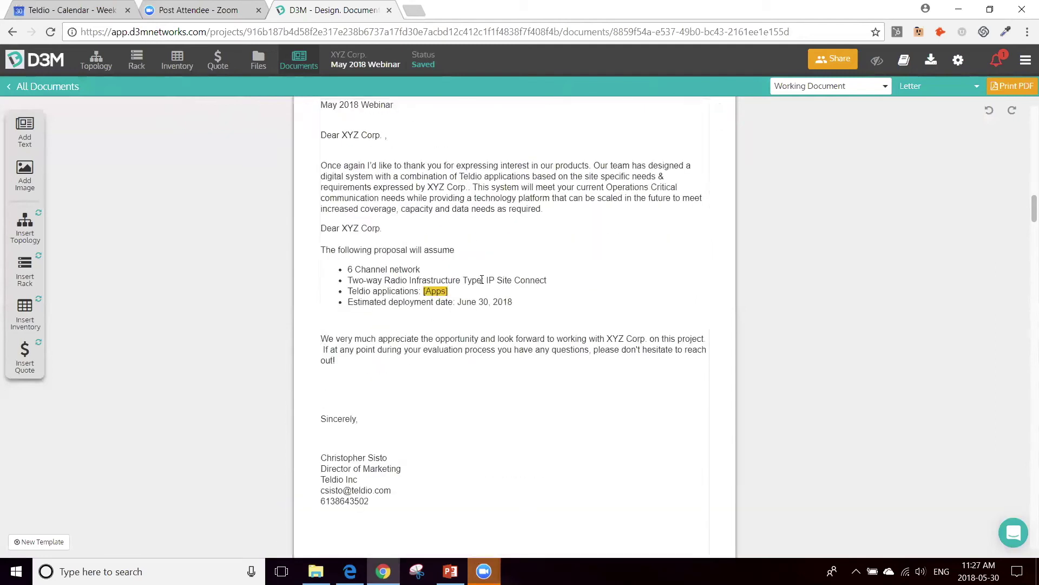
scroll(216, 229, "up", 1)
scroll(215, 228, "up", 3)
scroll(524, 187, "down", 5)
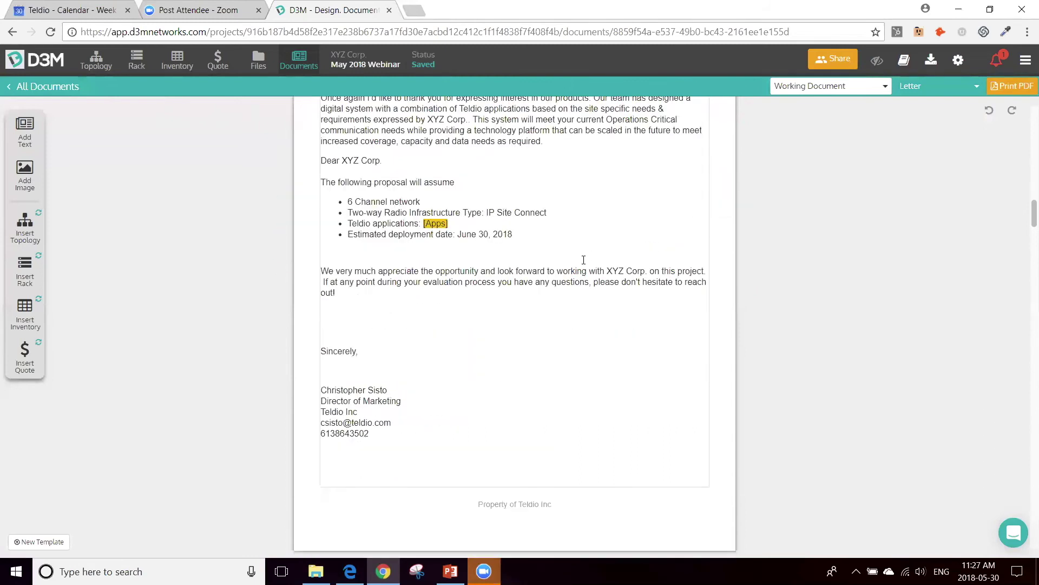
scroll(347, 262, "down", 7)
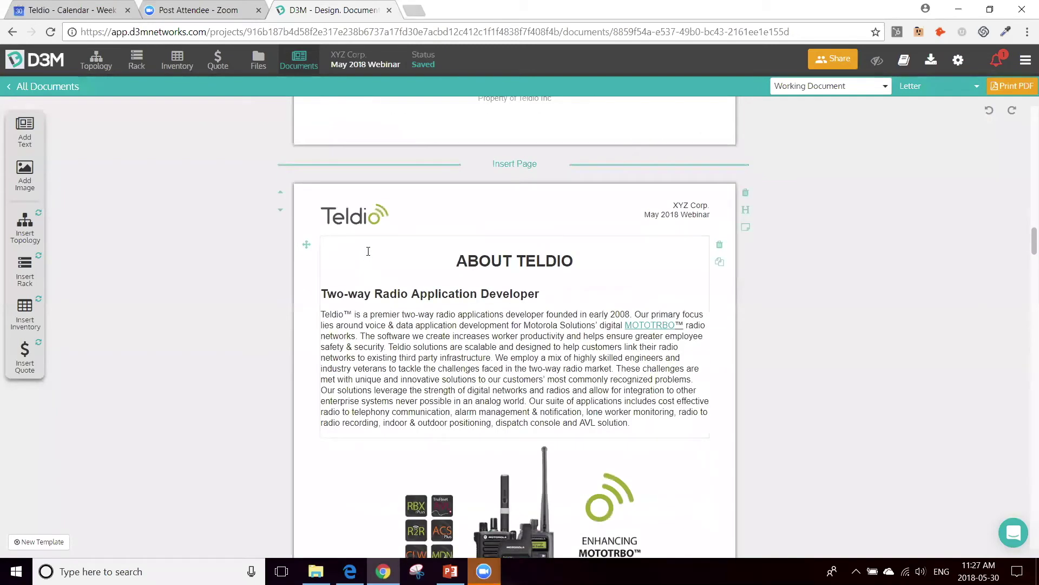
scroll(376, 248, "down", 2)
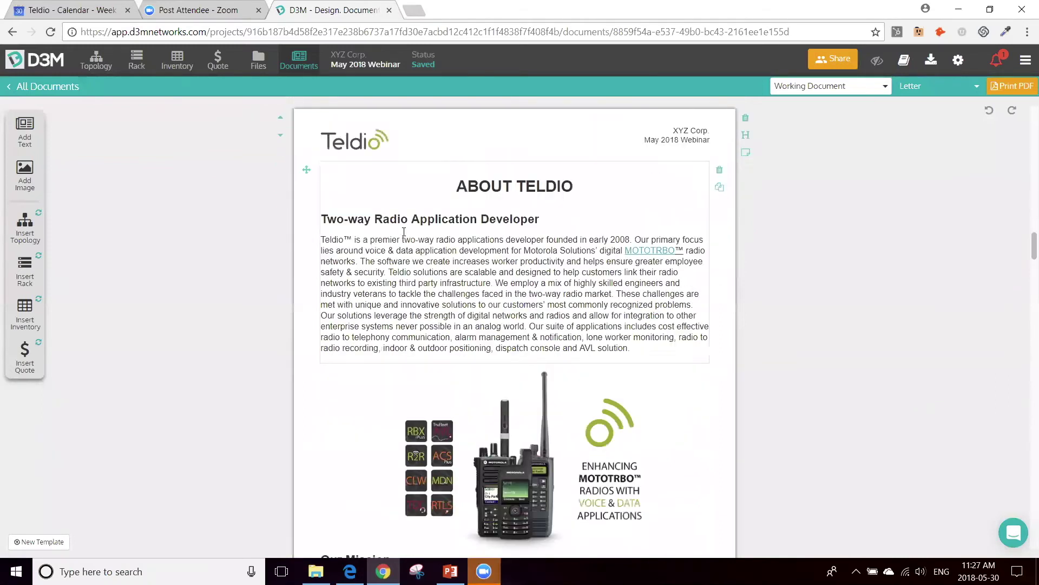
scroll(546, 169, "down", 8)
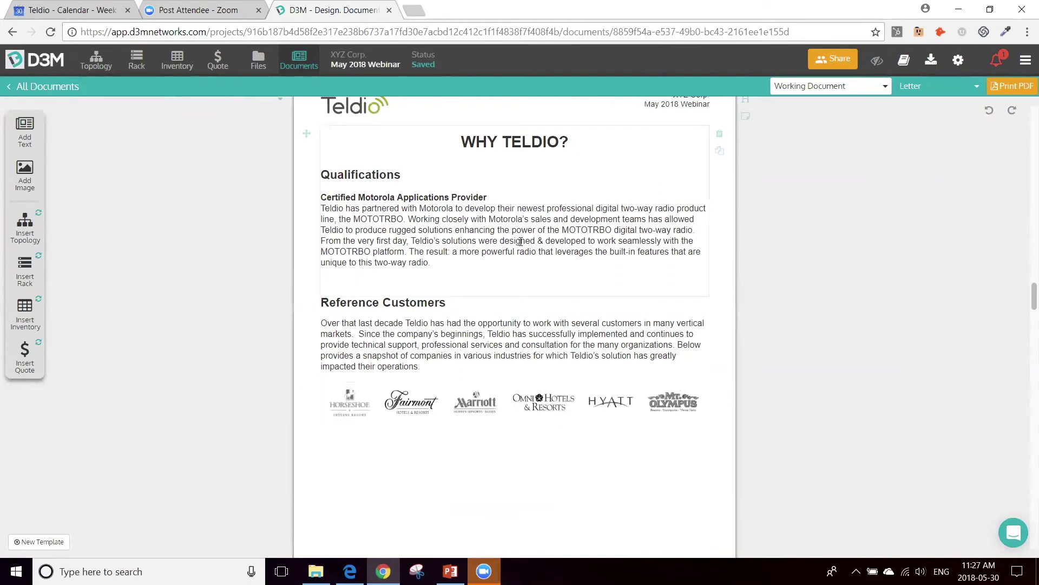
scroll(305, 294, "down", 3)
scroll(305, 294, "down", 4)
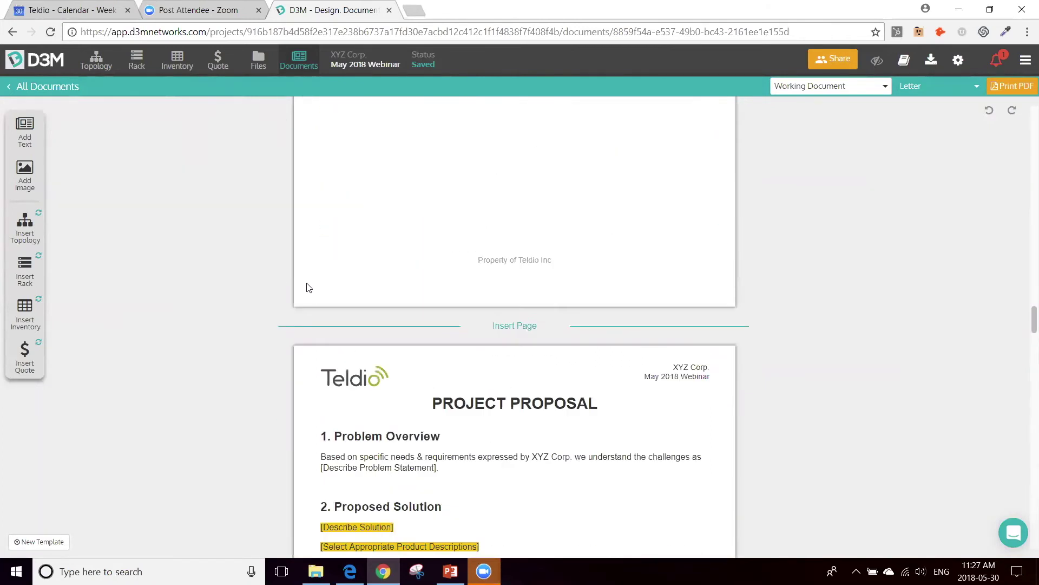
Step: Open the Project Proposal text block to examine its placeholders and product descriptions, leave its editing mode, and check the rest of the page
scroll(308, 287, "down", 4)
scroll(308, 285, "down", 1)
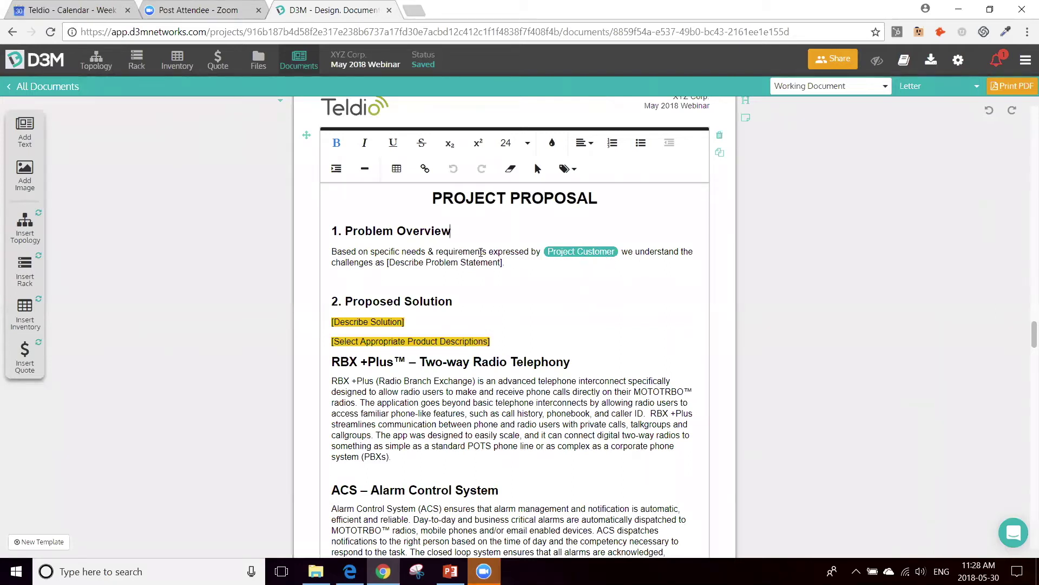
scroll(519, 274, "down", 3)
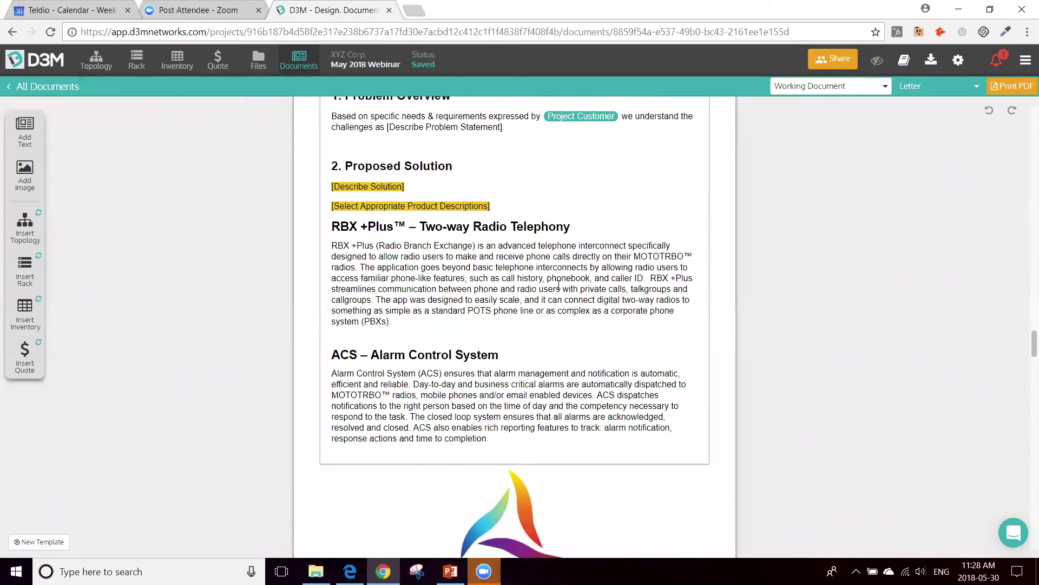
scroll(559, 284, "down", 3)
scroll(622, 336, "up", 3)
left_click(880, 293)
scroll(463, 223, "down", 1)
scroll(463, 223, "up", 4)
scroll(519, 293, "down", 8)
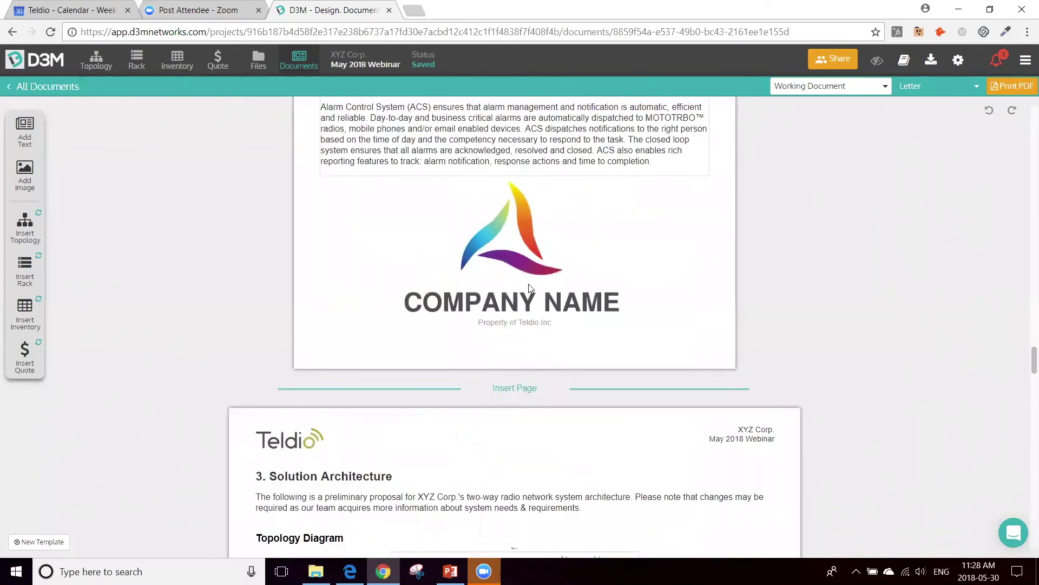
Step: Pin the topology diagram in the Solution Architecture section to Site 1, and switch the pin to Site 2
scroll(530, 288, "down", 5)
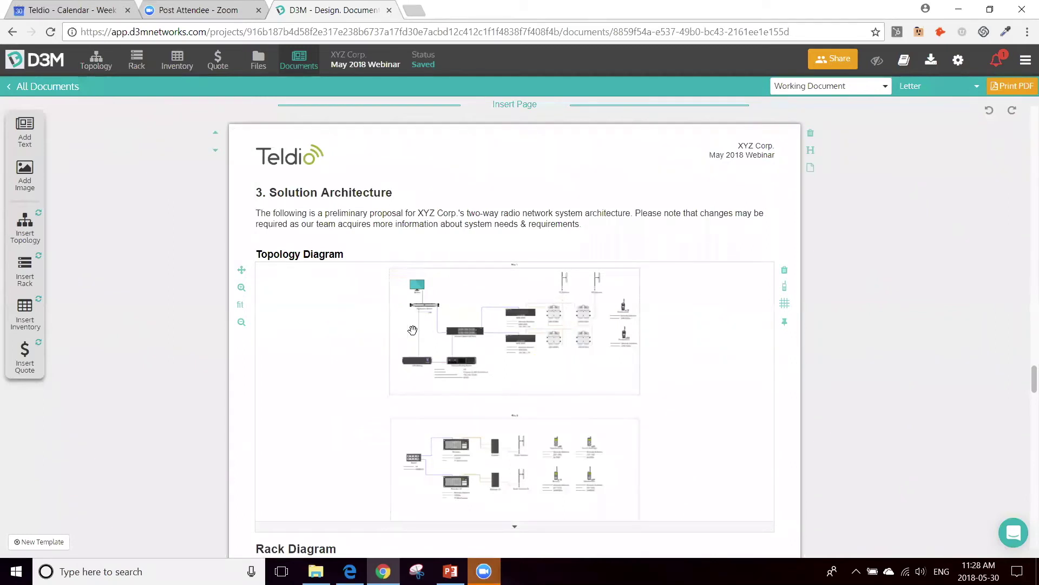
scroll(413, 329, "down", 1)
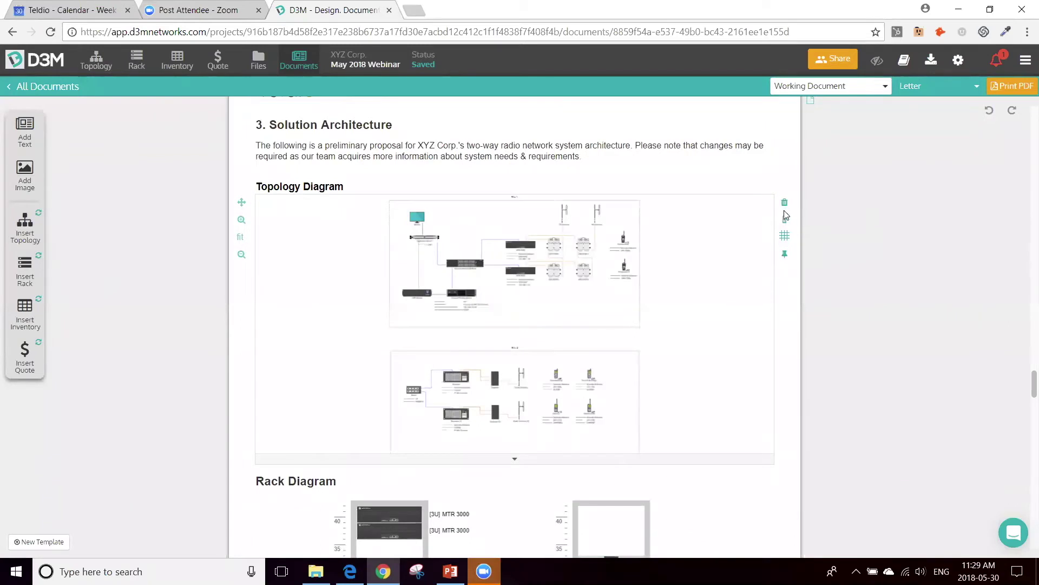
left_click(785, 253)
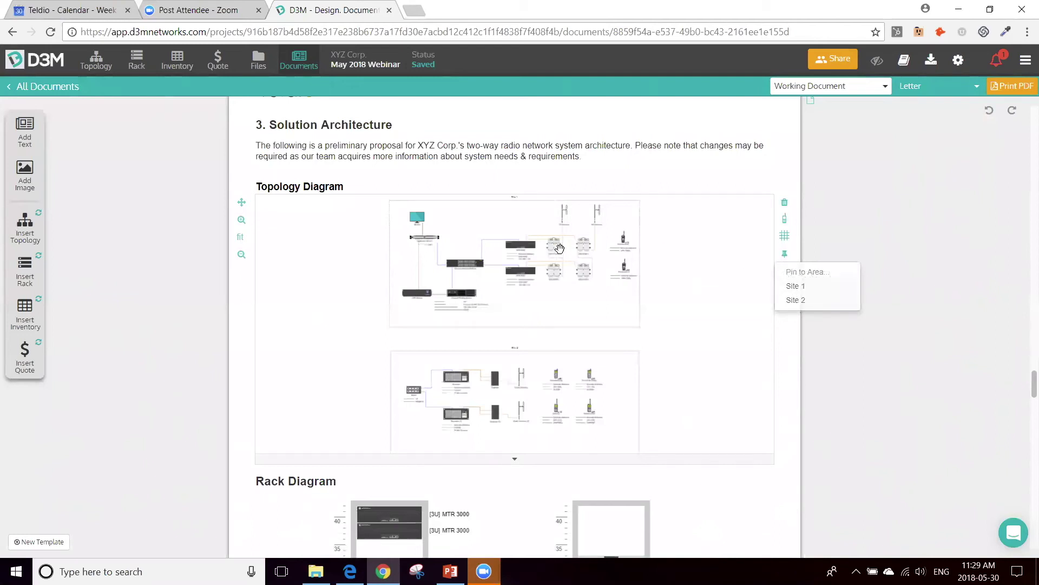
left_click(794, 286)
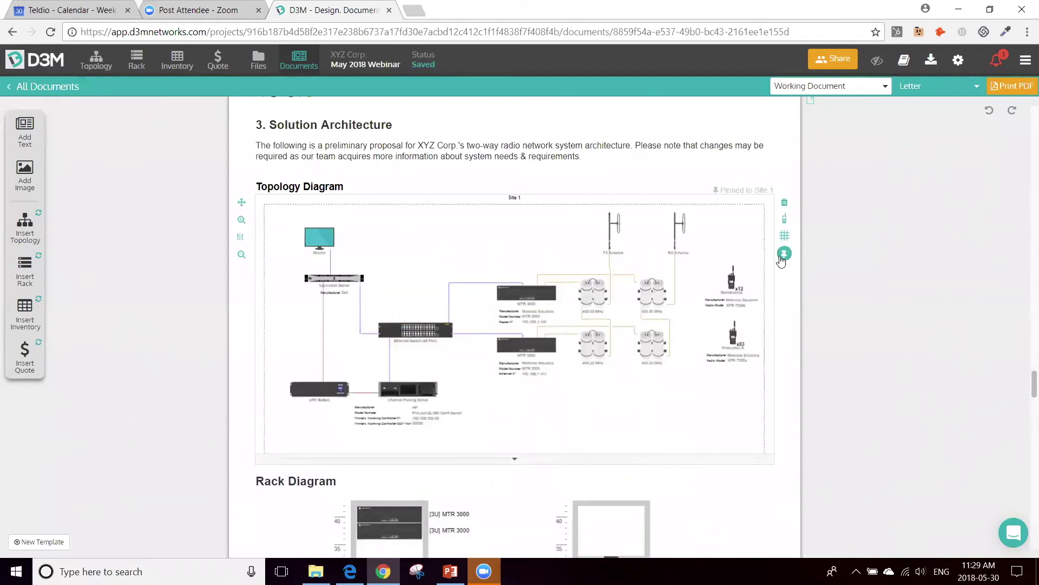
left_click(784, 253)
left_click(794, 294)
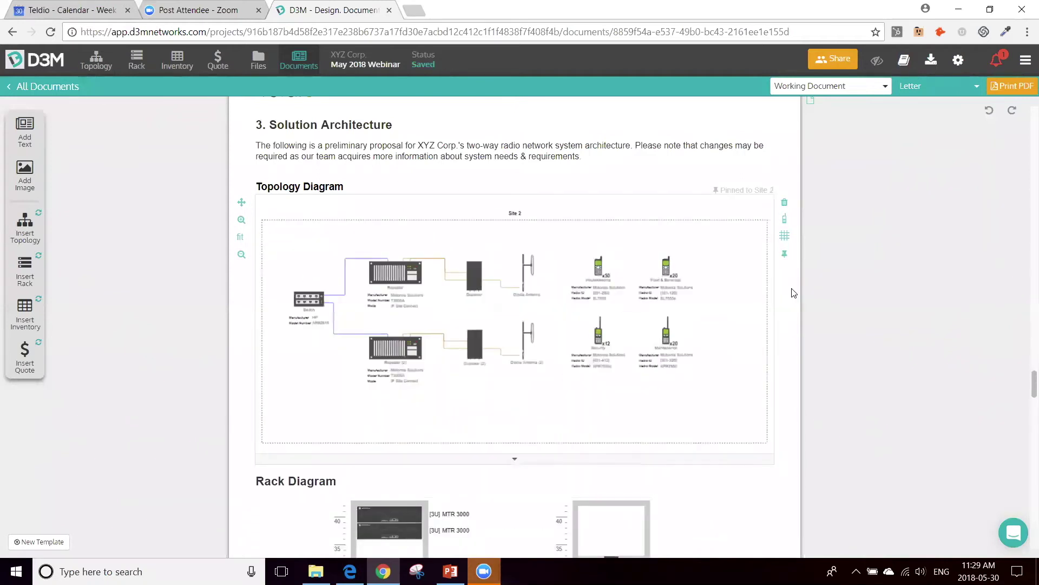
Step: Unpin the topology diagram from Site 2, close the pin options, and check the diagrams on the page
left_click(785, 254)
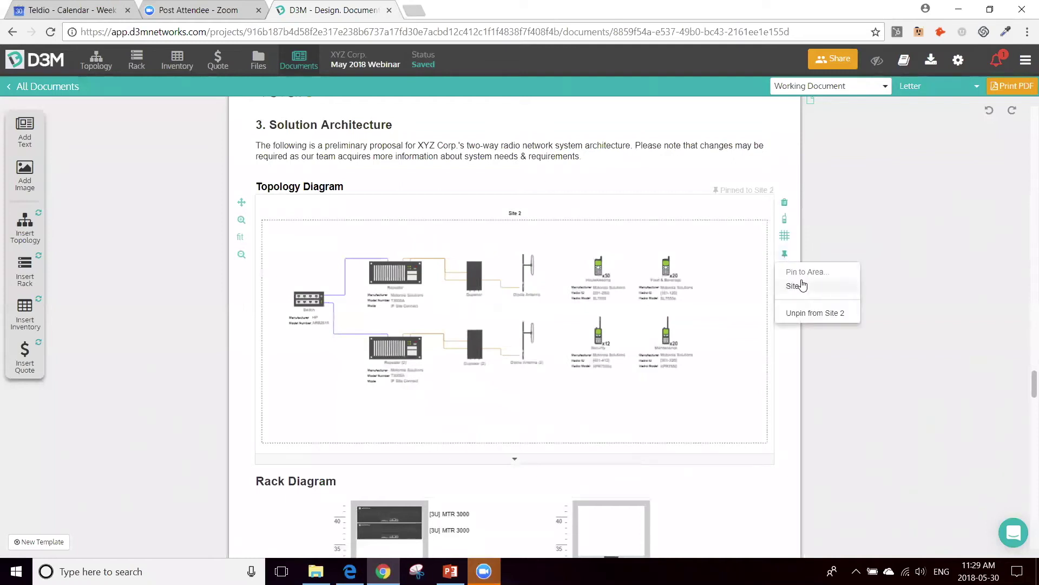
left_click(804, 314)
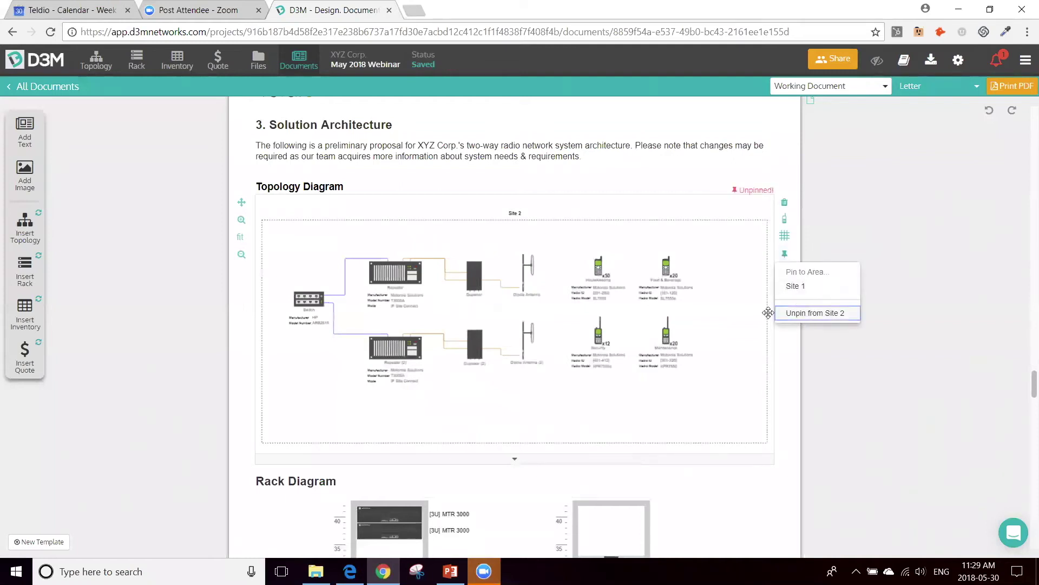
left_click(888, 372)
scroll(587, 338, "down", 6)
scroll(587, 324, "up", 6)
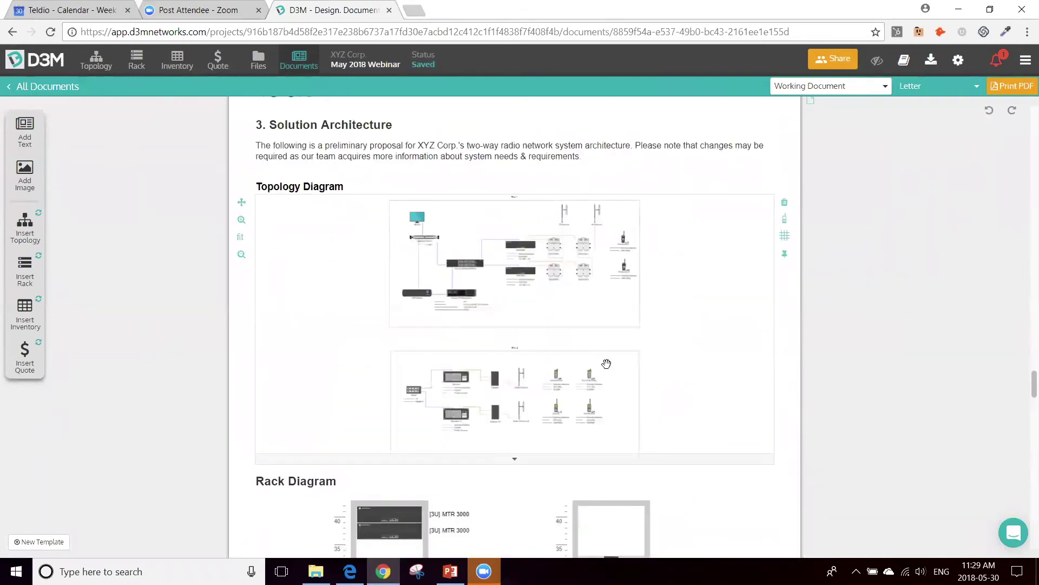
Step: Check the rack diagrams below the topology diagram, and pin the Solution Architecture topology diagram to Site 2
scroll(228, 302, "down", 1)
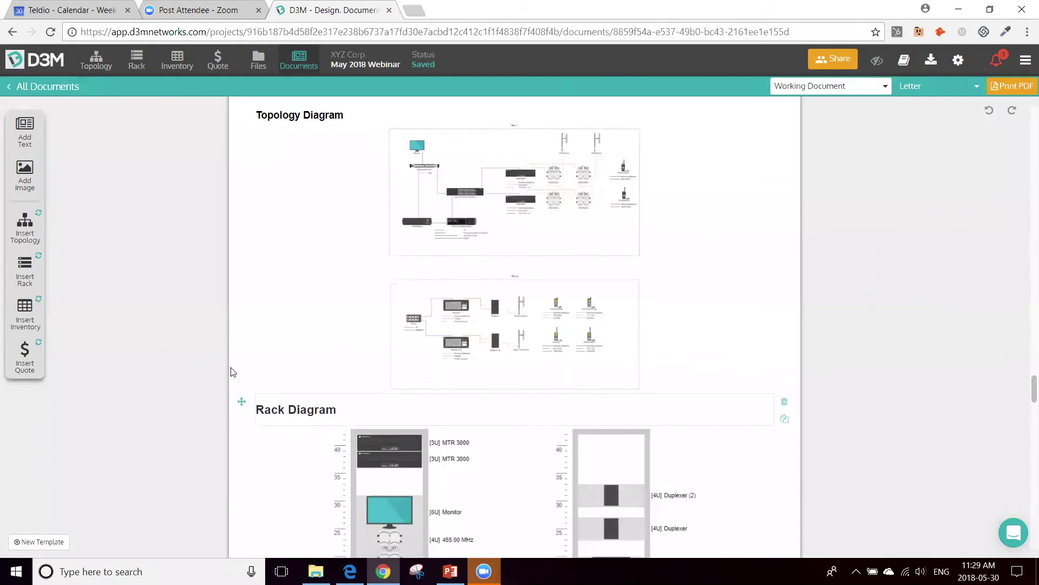
scroll(229, 371, "down", 3)
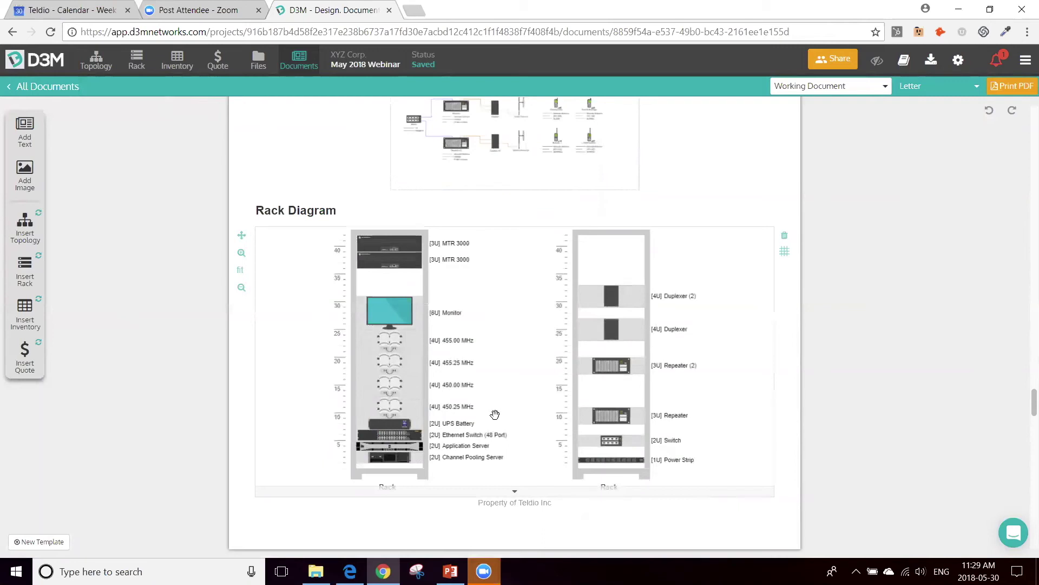
scroll(495, 414, "up", 4)
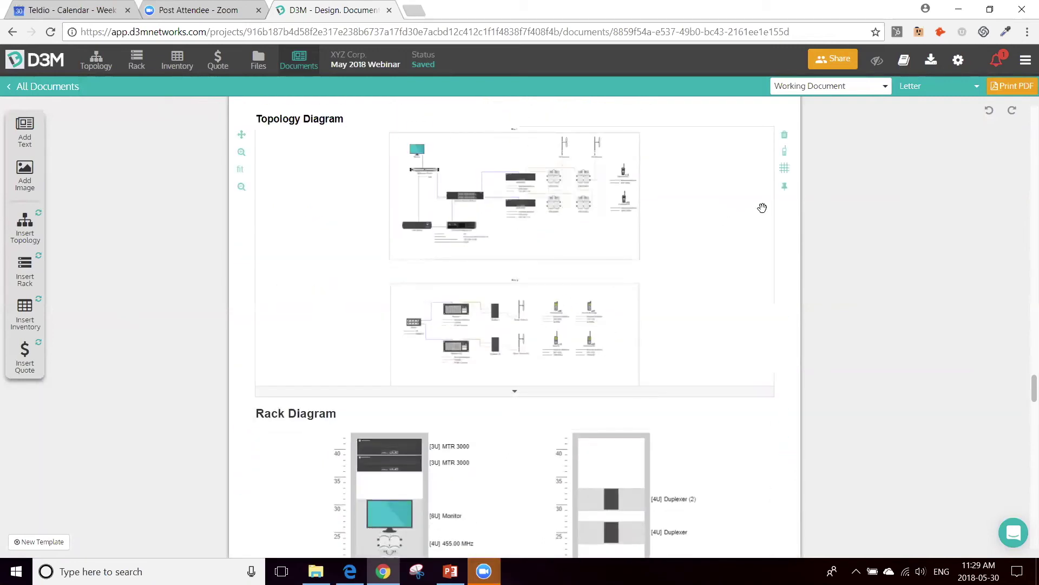
left_click(784, 186)
left_click(810, 232)
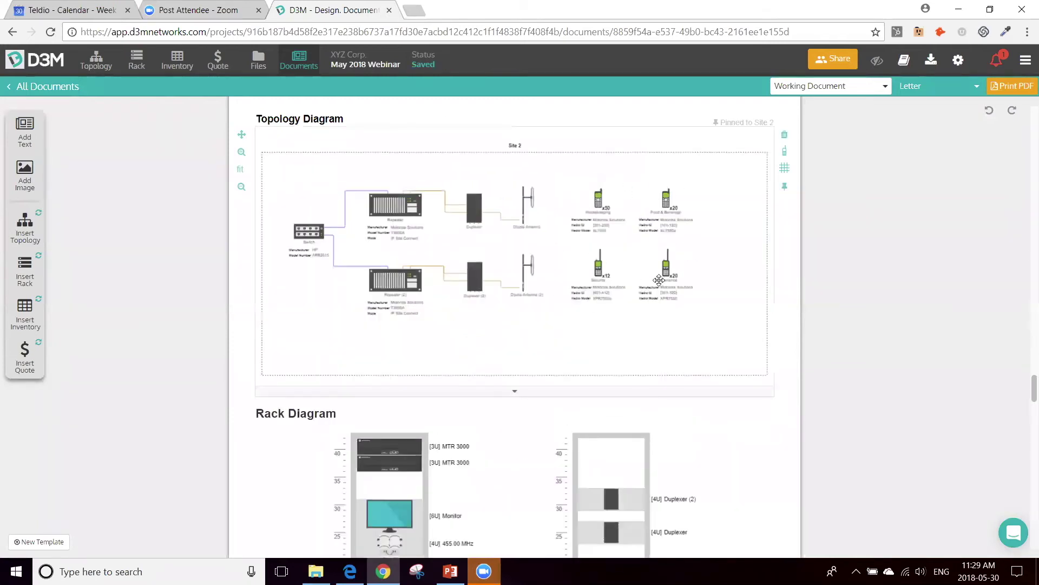
Step: Open the project topology and delete the two rightmost portable radios in the Site 2 area
left_click(103, 60)
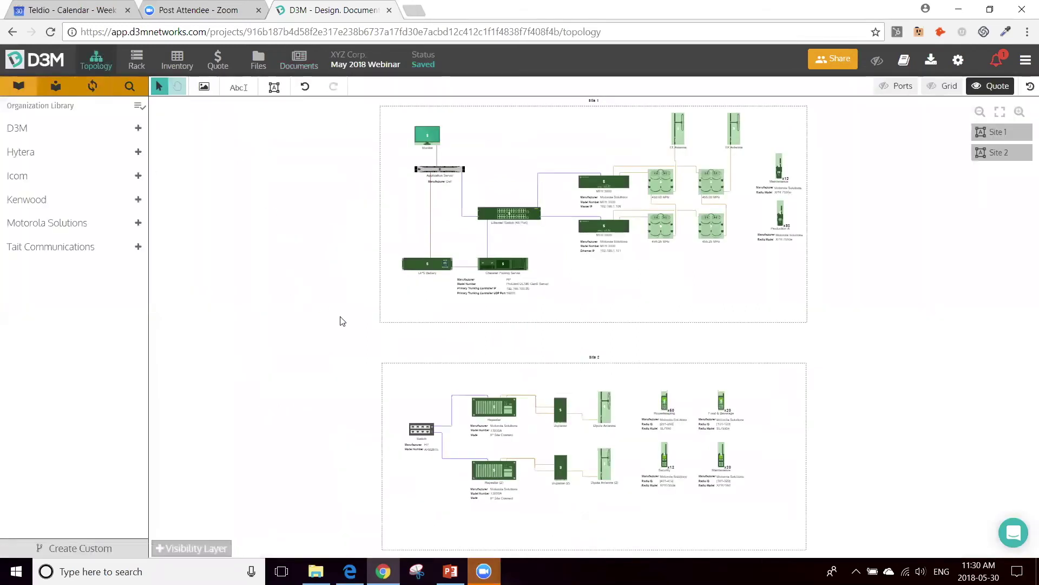
scroll(358, 308, "down", 1)
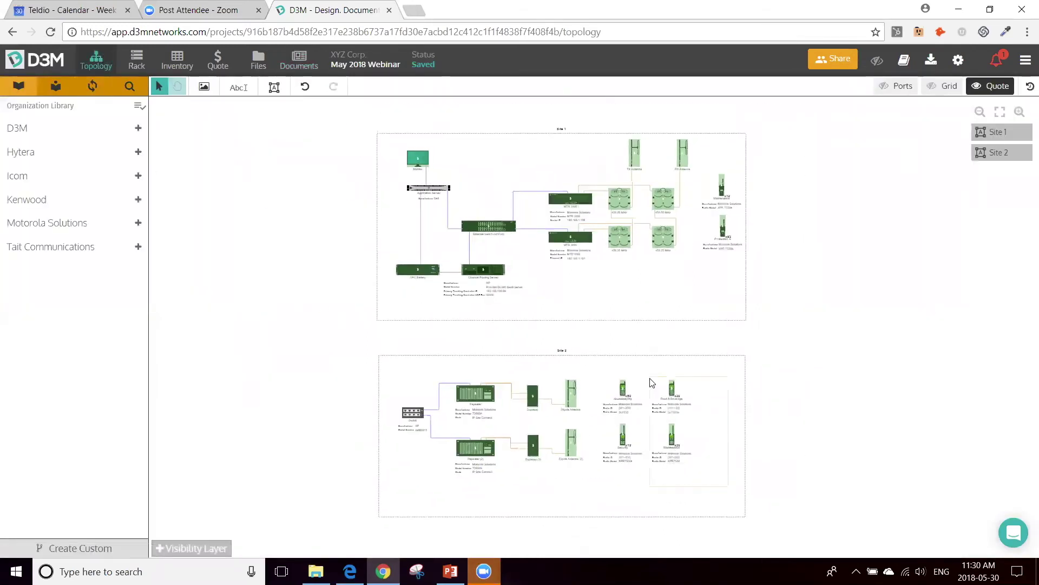
key("Delete")
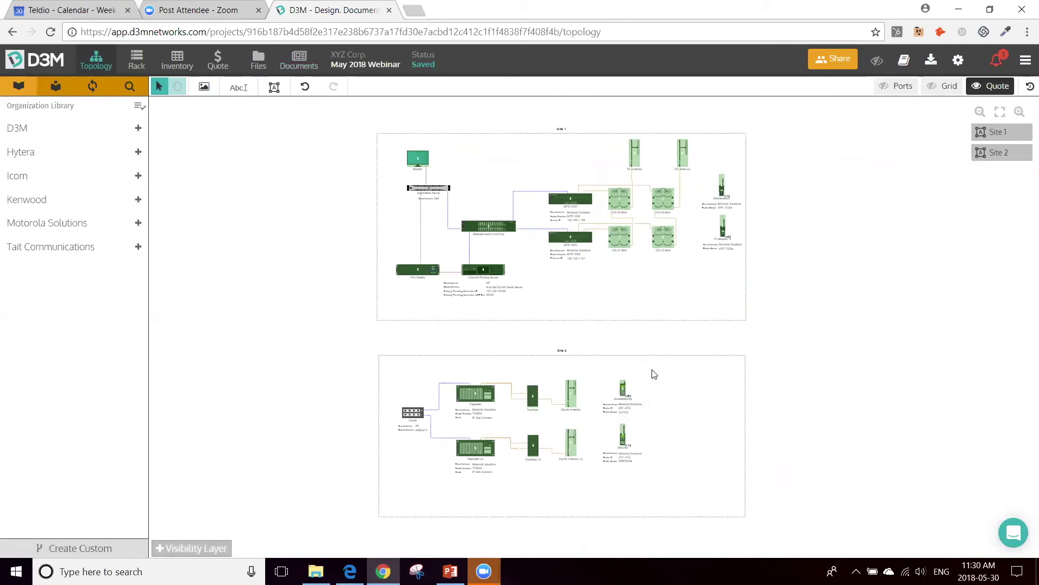
Step: Return to the proposal document and examine the topology diagram pinned to Site 2 and the rack diagrams below it
left_click(12, 32)
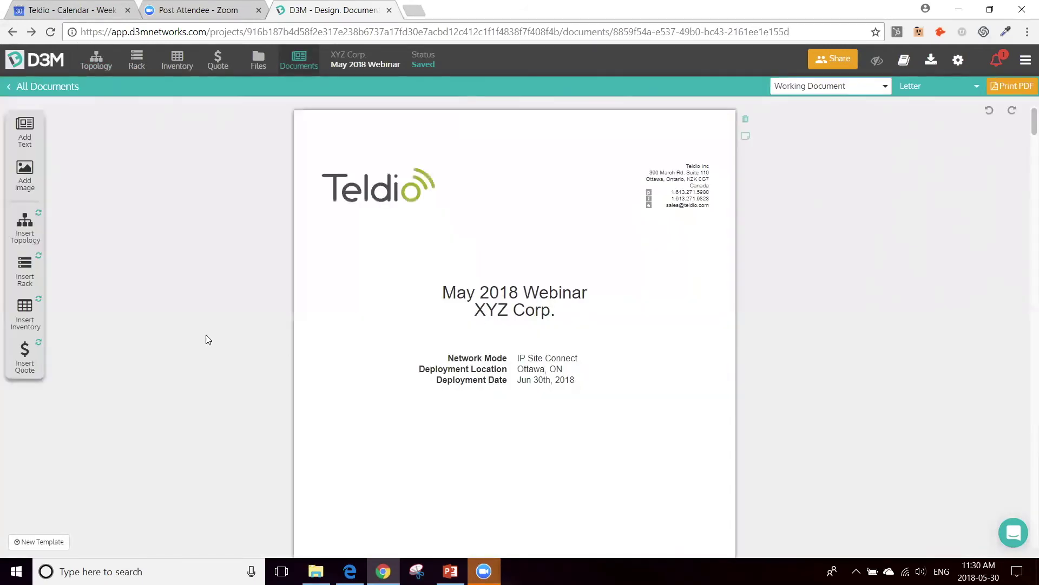
scroll(205, 336, "down", 12)
scroll(230, 325, "down", 20)
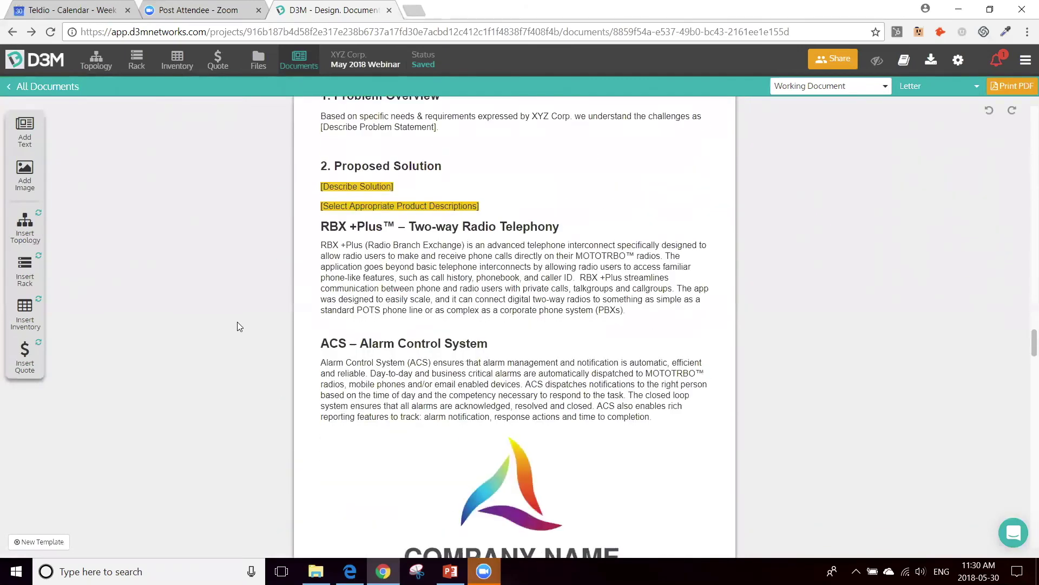
scroll(237, 325, "down", 10)
scroll(237, 324, "up", 6)
scroll(601, 207, "down", 4)
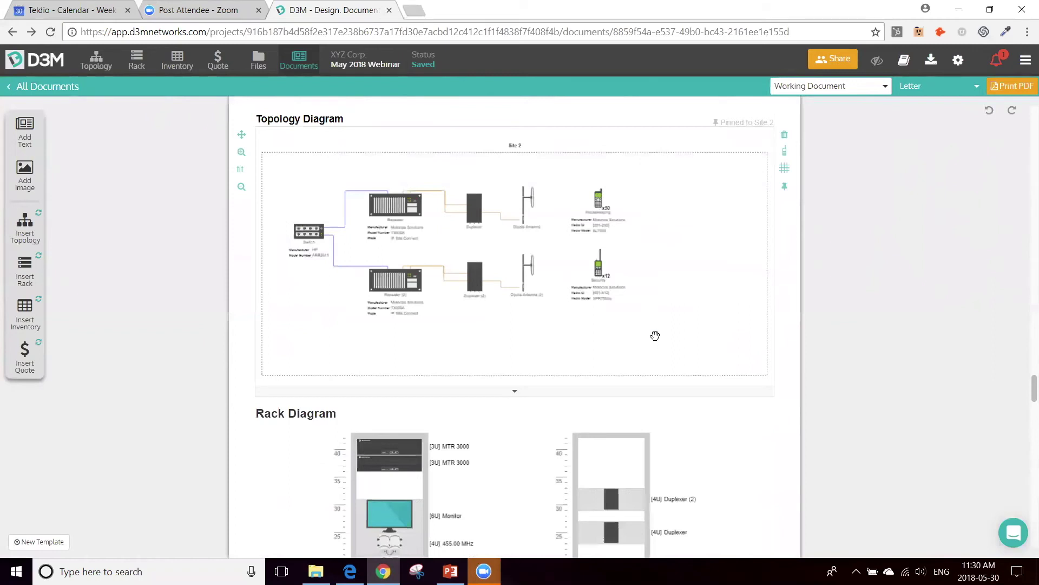
scroll(662, 334, "down", 7)
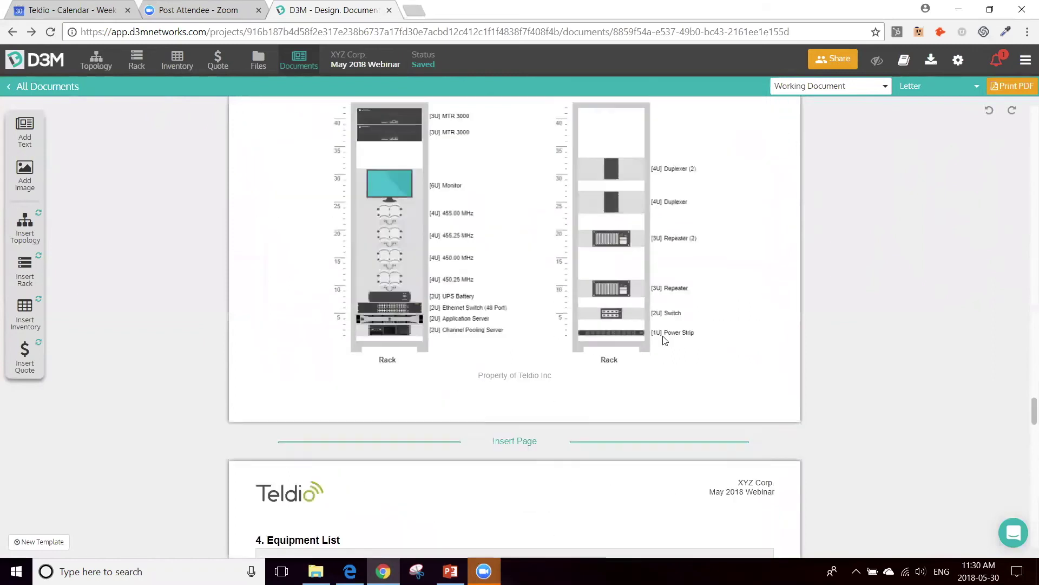
scroll(657, 290, "up", 5)
Step: Fill the Equipment List section with the inventory of the Site 1 area and look over its tables
scroll(567, 403, "down", 8)
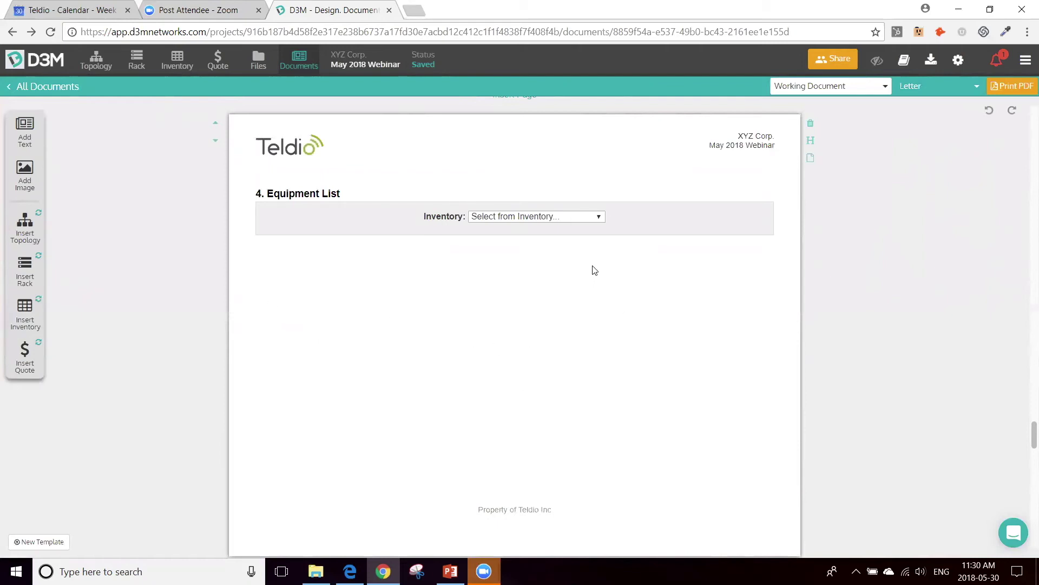
left_click(587, 217)
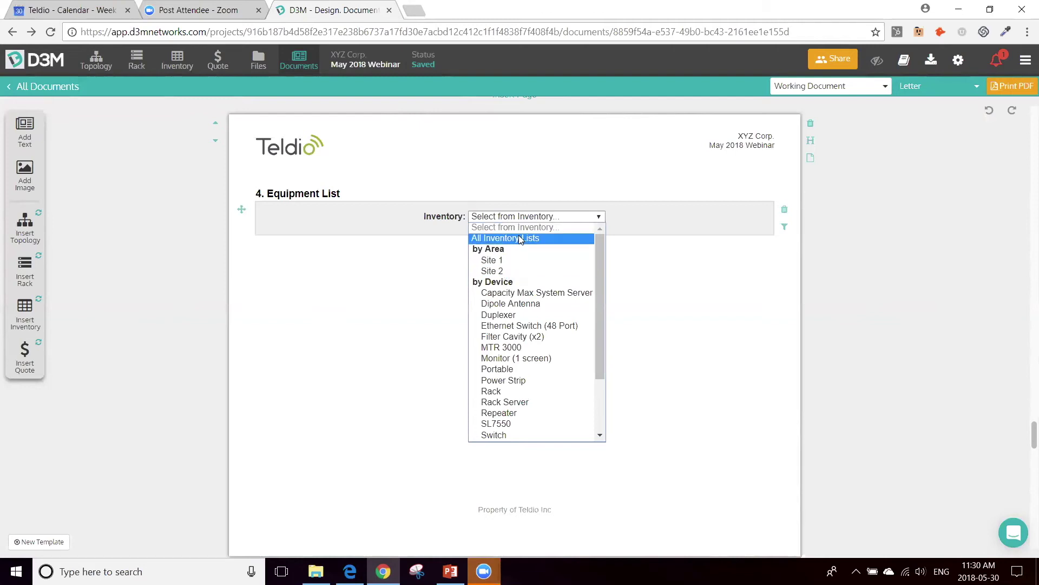
left_click(513, 265)
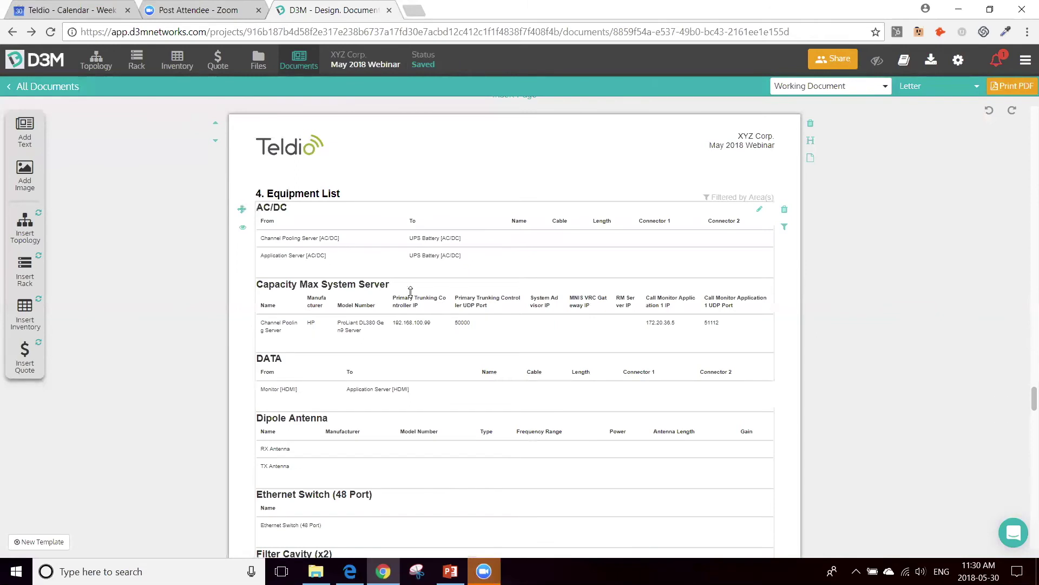
scroll(530, 286, "down", 1)
scroll(533, 283, "down", 6)
scroll(537, 282, "up", 4)
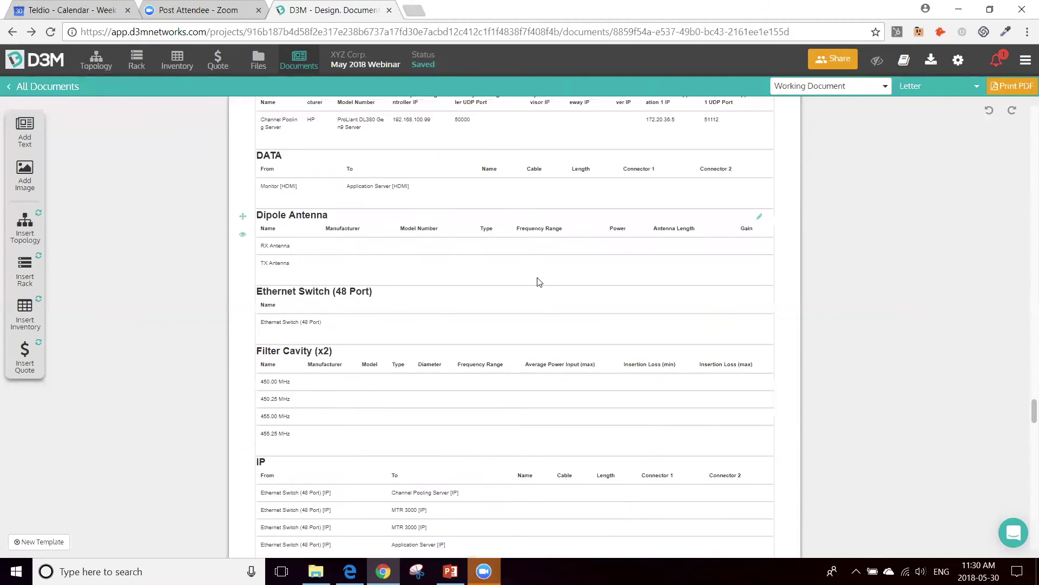
scroll(539, 282, "up", 2)
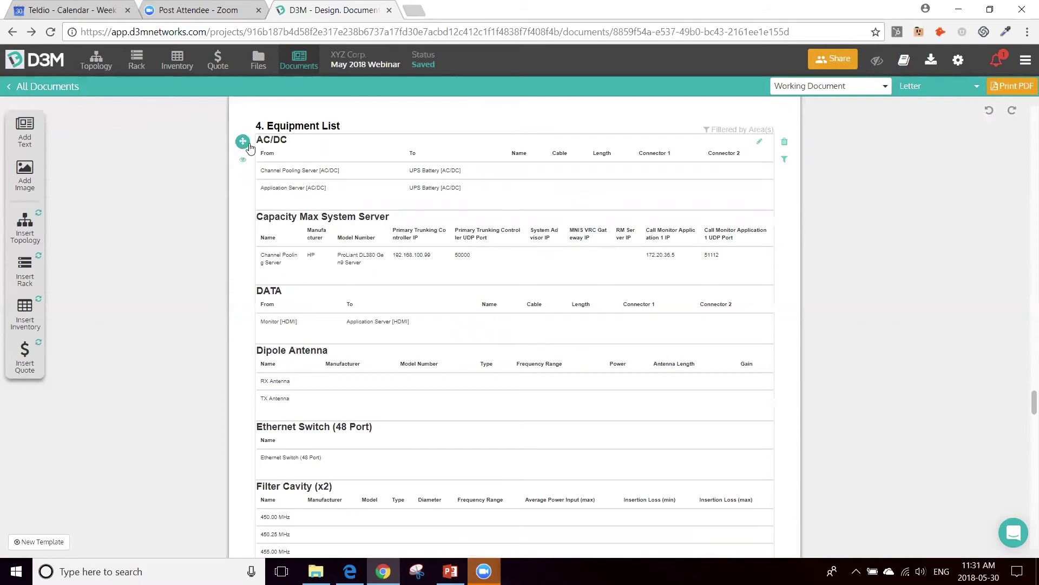
Step: Hide the AC/DC and DATA tables in the Equipment List, and toggle the visibility of the Dipole Antenna table
left_click(243, 161)
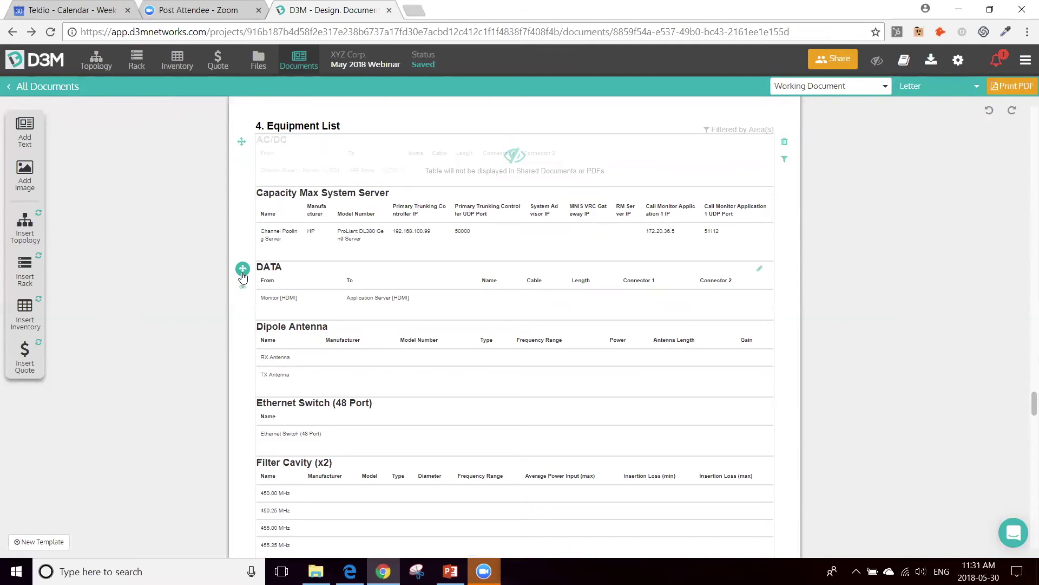
left_click(242, 288)
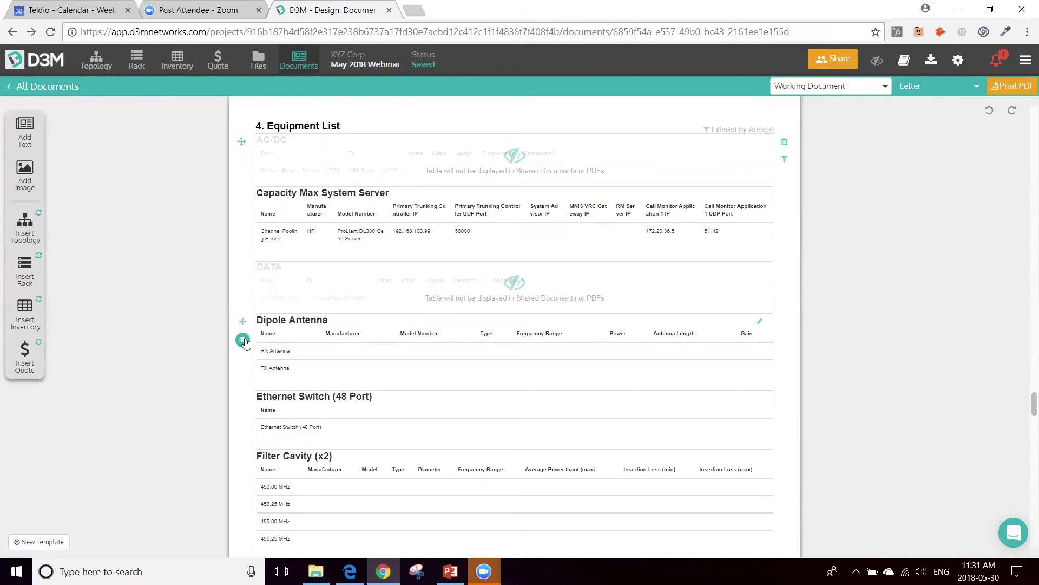
left_click(243, 340)
left_click(243, 340)
Step: Hide the Radio ID, Radio Model, Serial Number and Link Type columns of the MTR 3000 inventory table
scroll(463, 257, "down", 6)
scroll(464, 256, "down", 3)
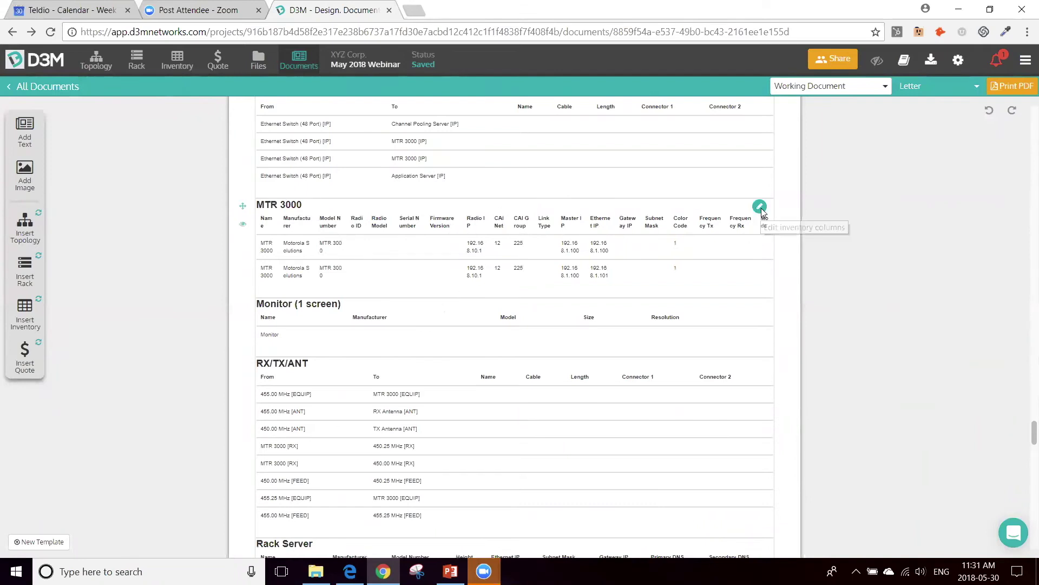
left_click(760, 207)
left_click(371, 250)
left_click(440, 250)
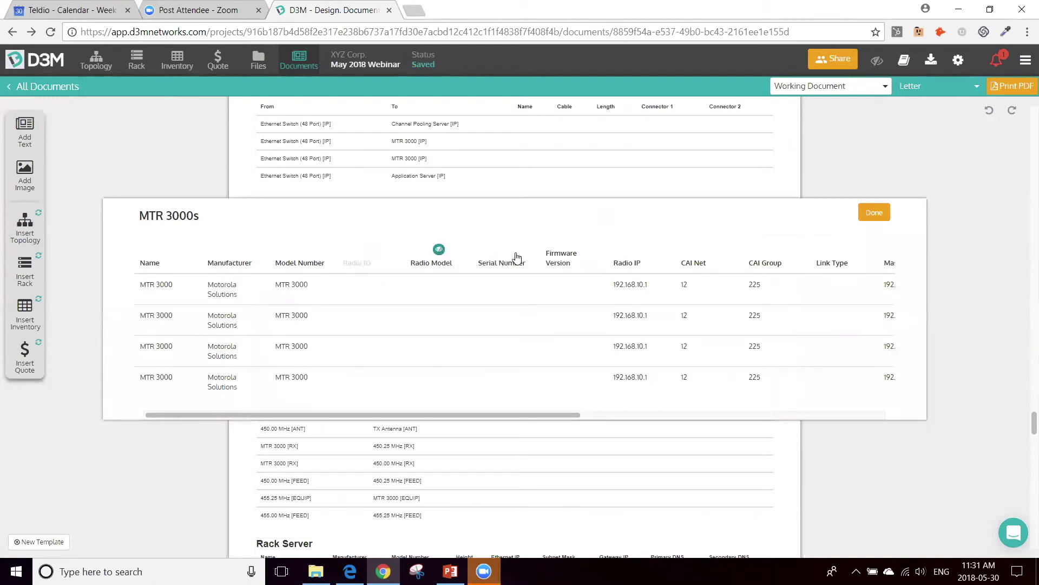
left_click(506, 250)
left_click(844, 251)
left_click(875, 214)
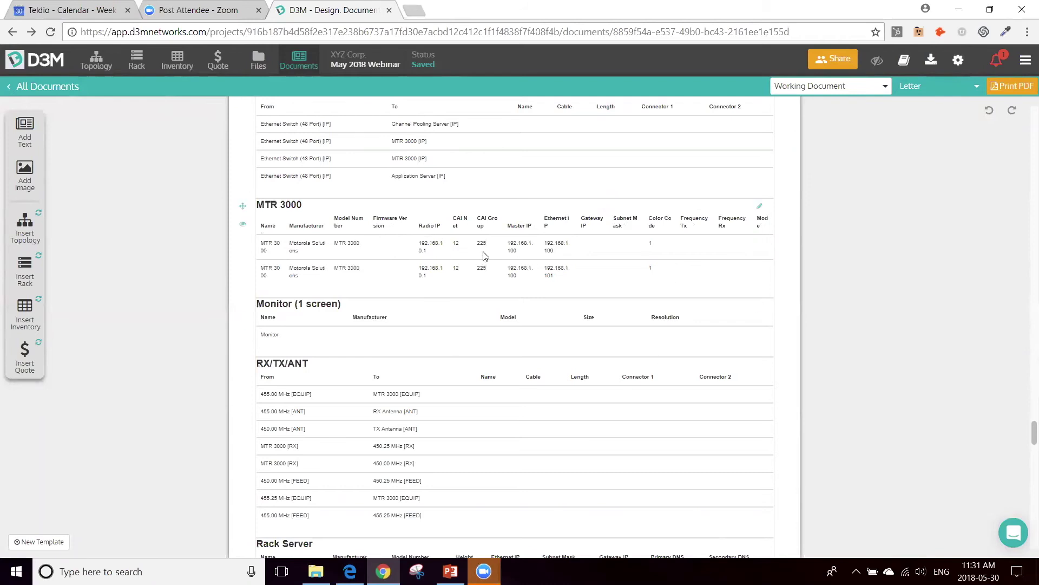
Step: Review the remaining equipment tables, the Pricing page with its products and services, and the Proposal Acceptance page
scroll(484, 255, "down", 8)
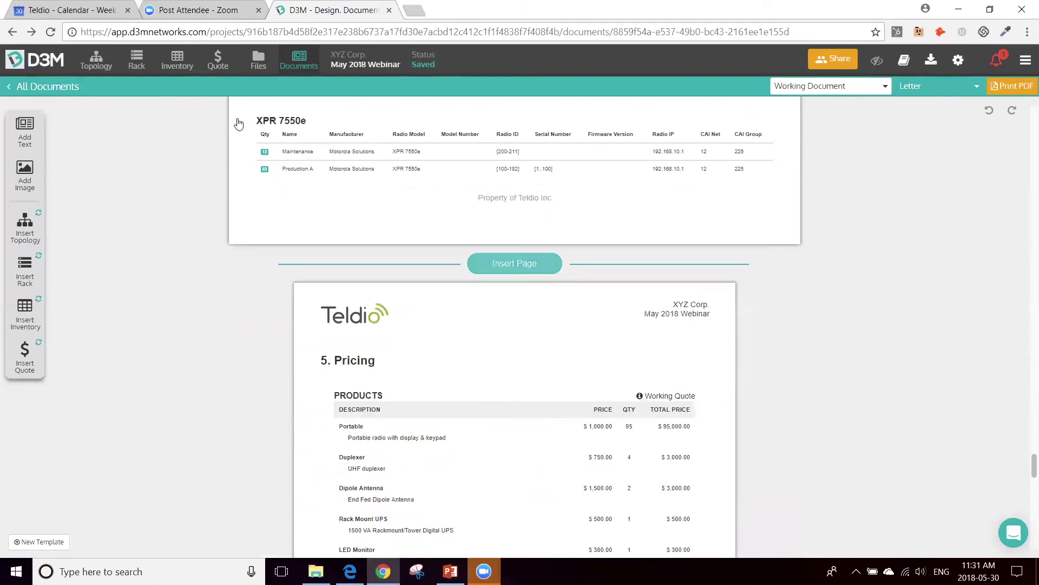
scroll(266, 302, "down", 4)
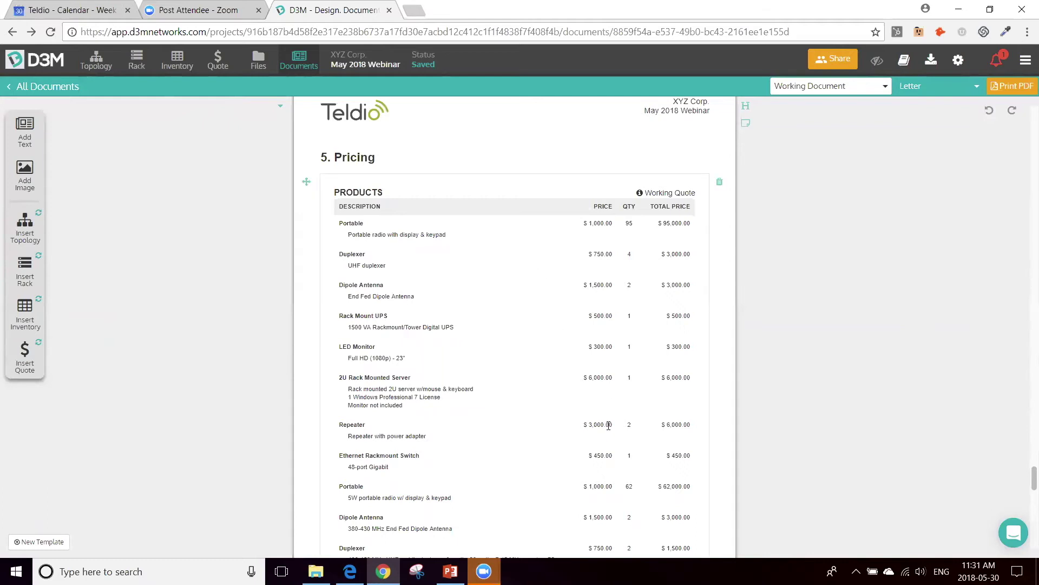
scroll(595, 356, "down", 9)
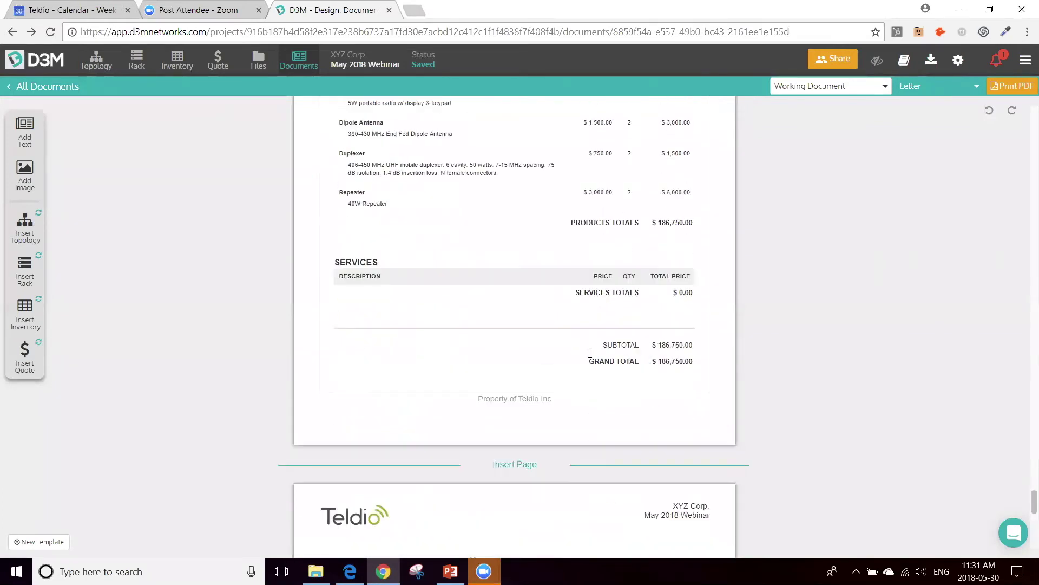
scroll(590, 345, "down", 5)
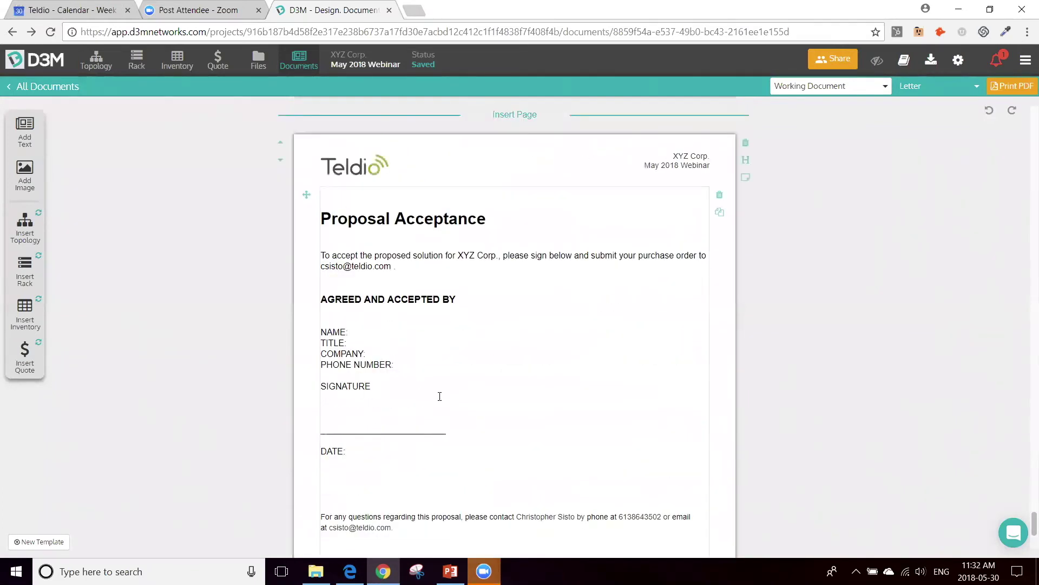
scroll(440, 397, "down", 2)
scroll(499, 394, "up", 4)
scroll(587, 302, "down", 1)
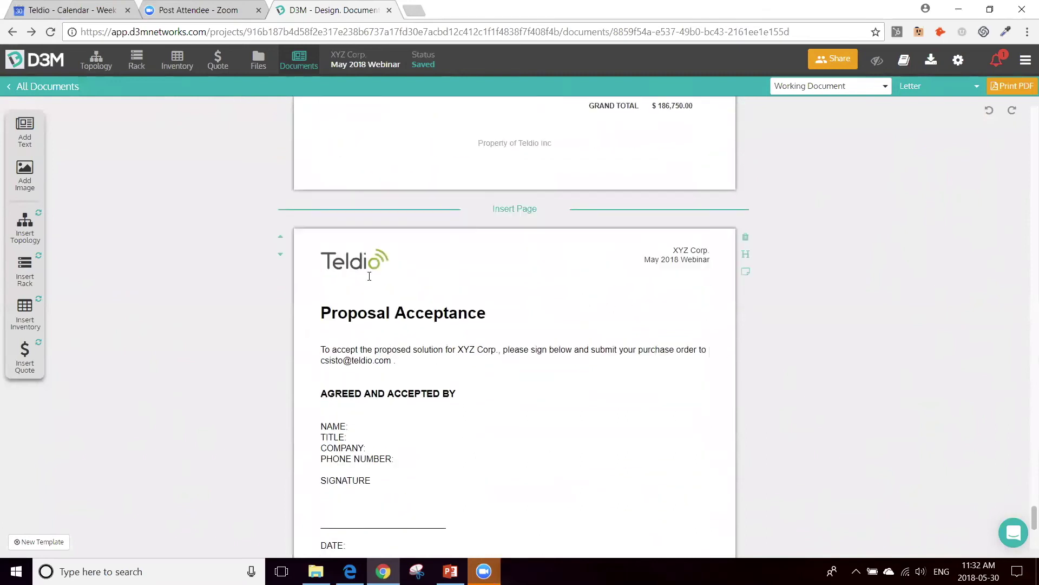
scroll(369, 276, "down", 2)
scroll(484, 388, "down", 3)
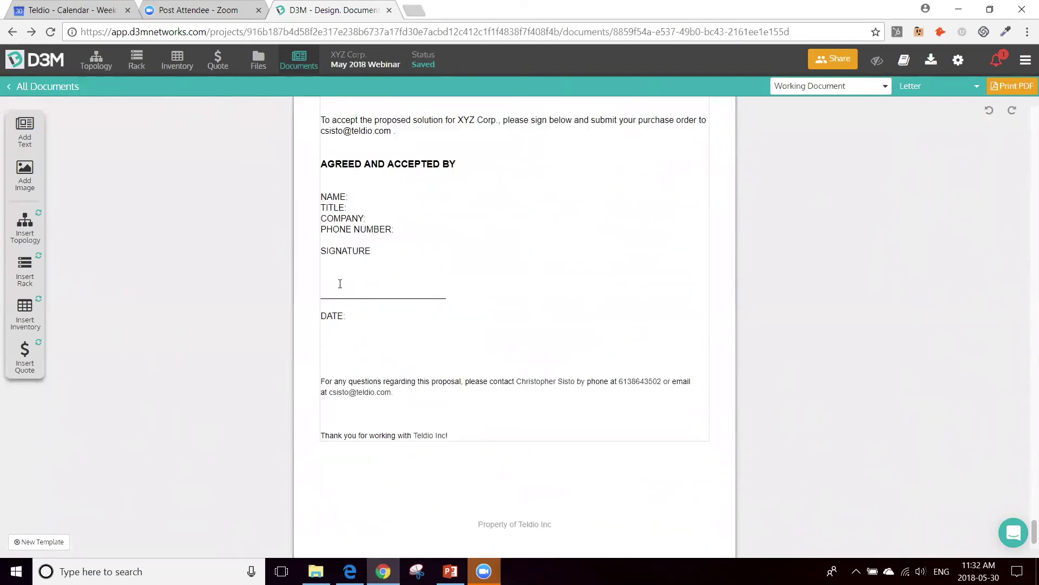
scroll(188, 328, "down", 1)
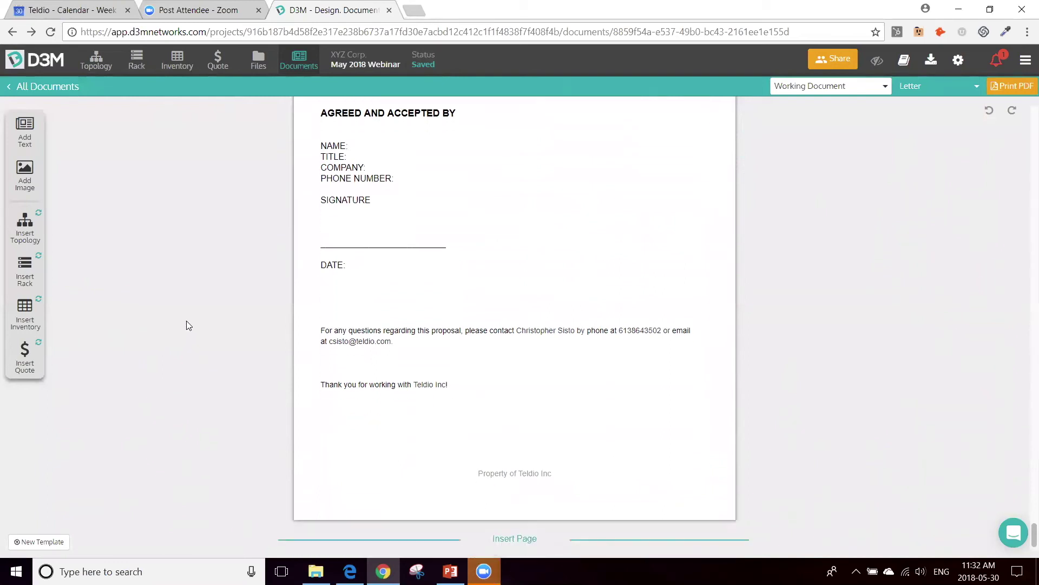
Step: Go back to the start of the proposal and look over the title page and the Proprietary Statement page
scroll(188, 323, "up", 20)
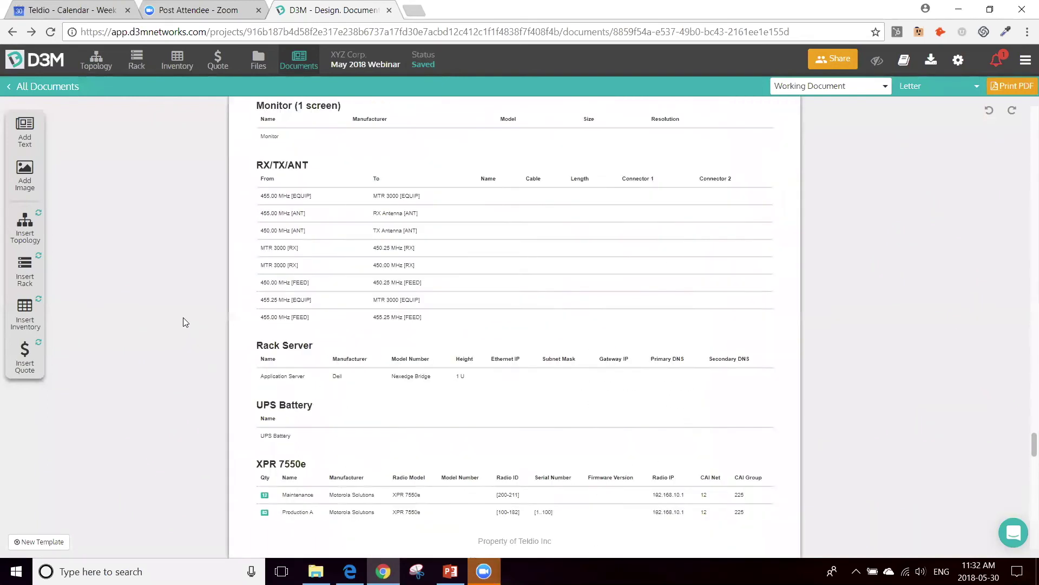
scroll(196, 399, "up", 20)
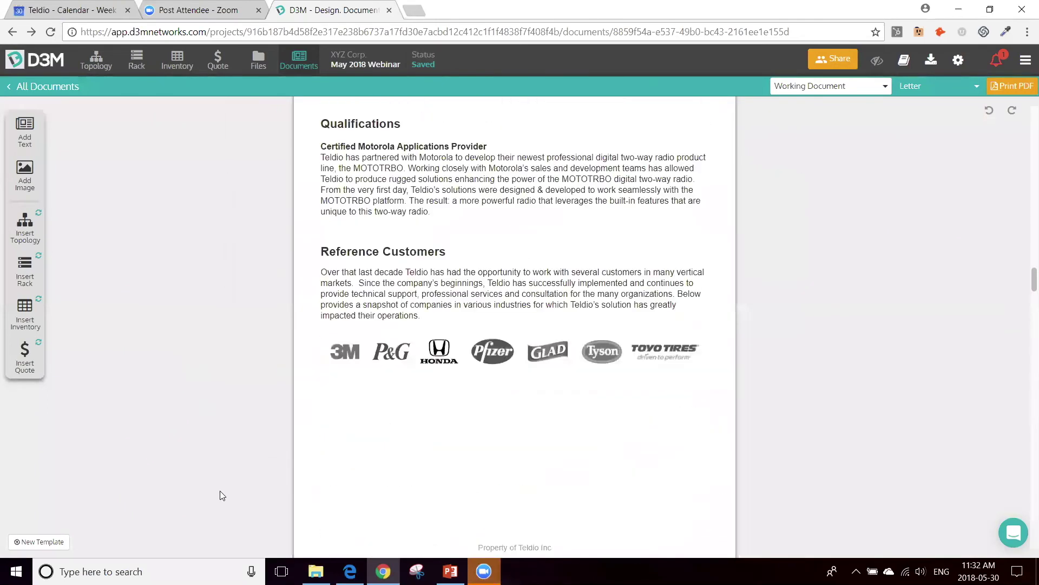
scroll(266, 361, "up", 20)
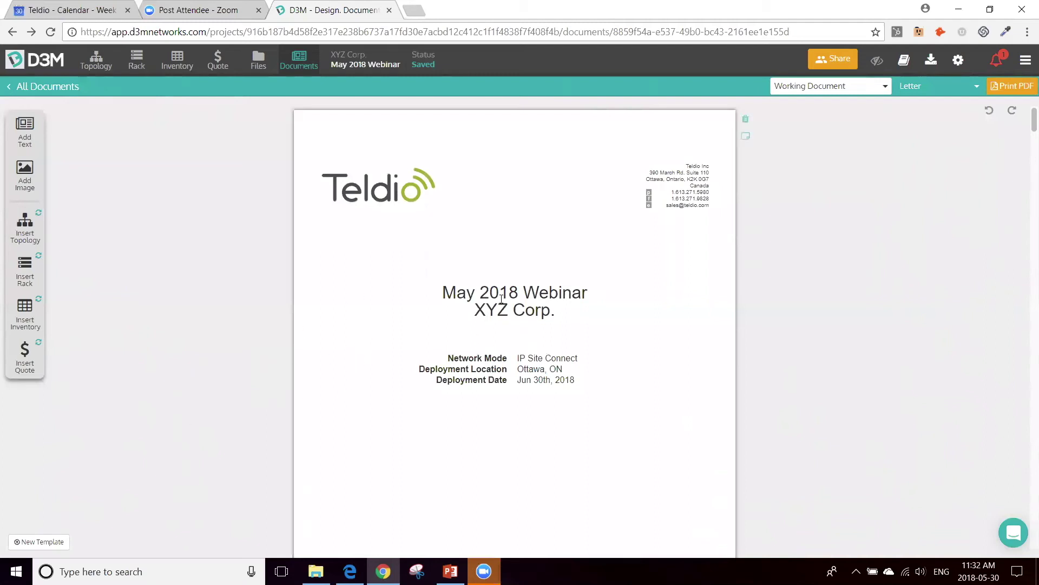
scroll(360, 294, "down", 5)
scroll(419, 337, "down", 4)
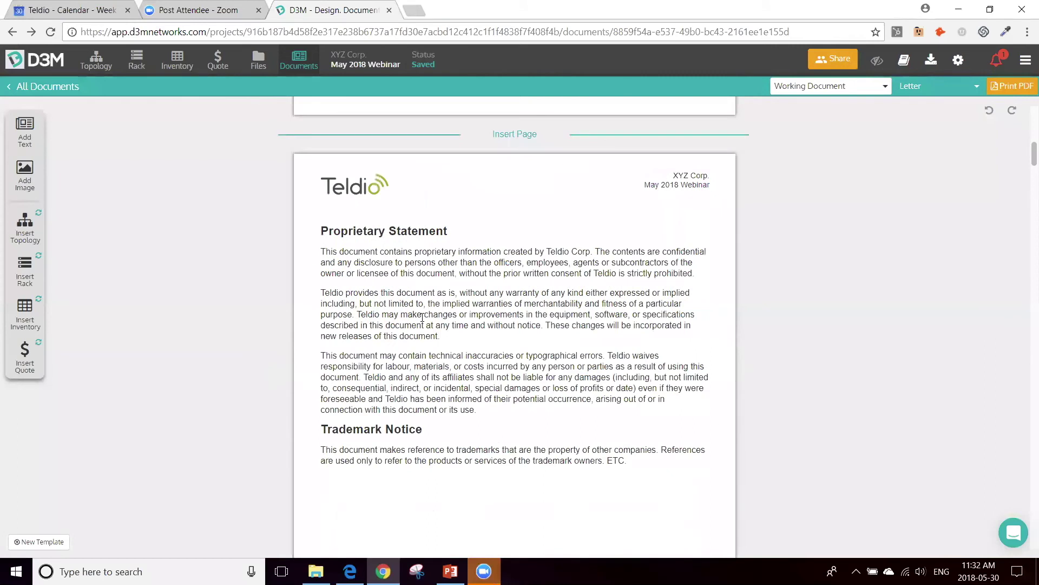
scroll(238, 291, "up", 10)
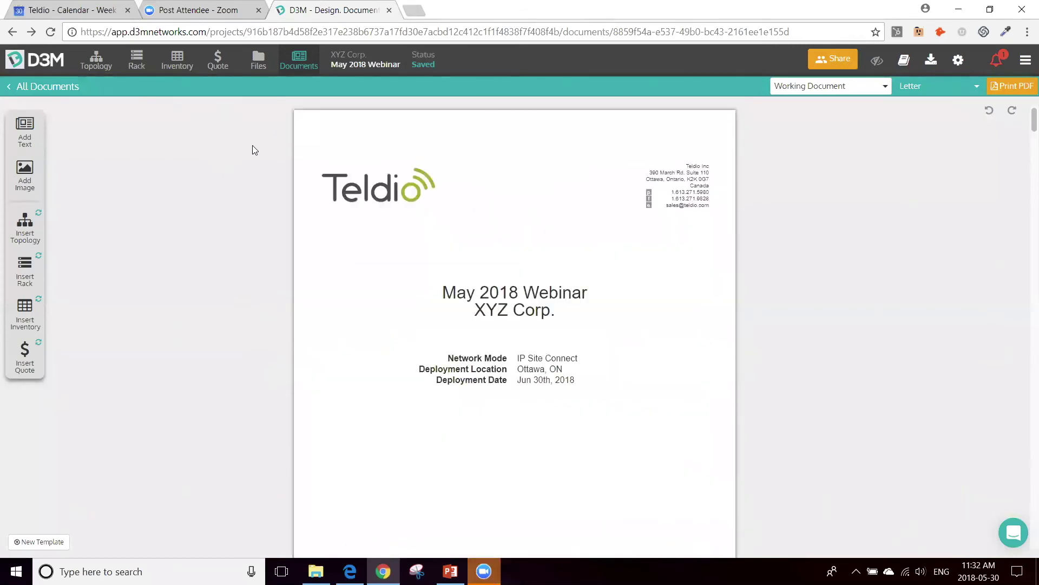
Step: Return to the project's document list and create an untitled document from the Blank template
left_click(301, 60)
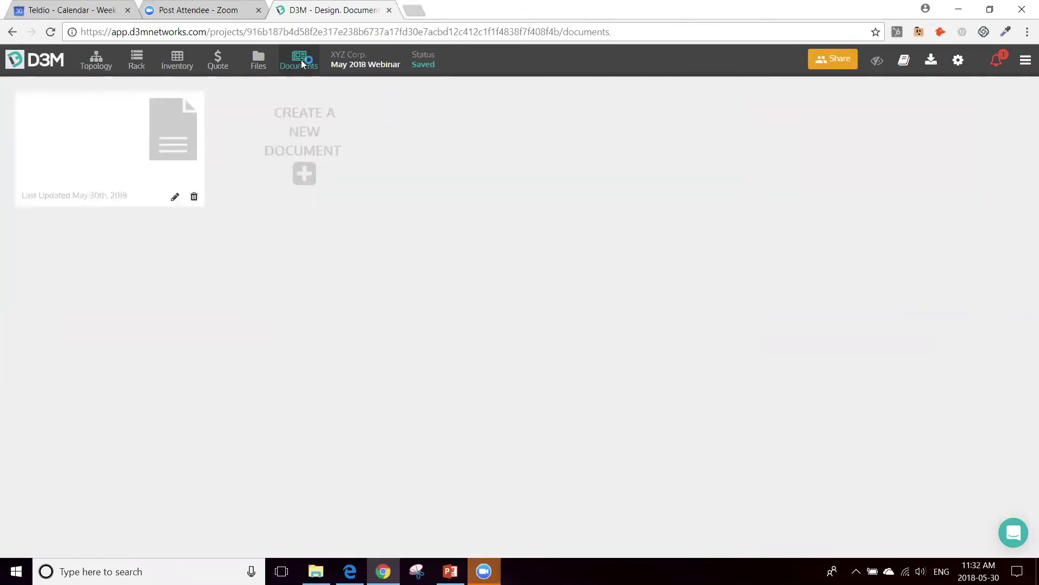
left_click(304, 173)
left_click(345, 213)
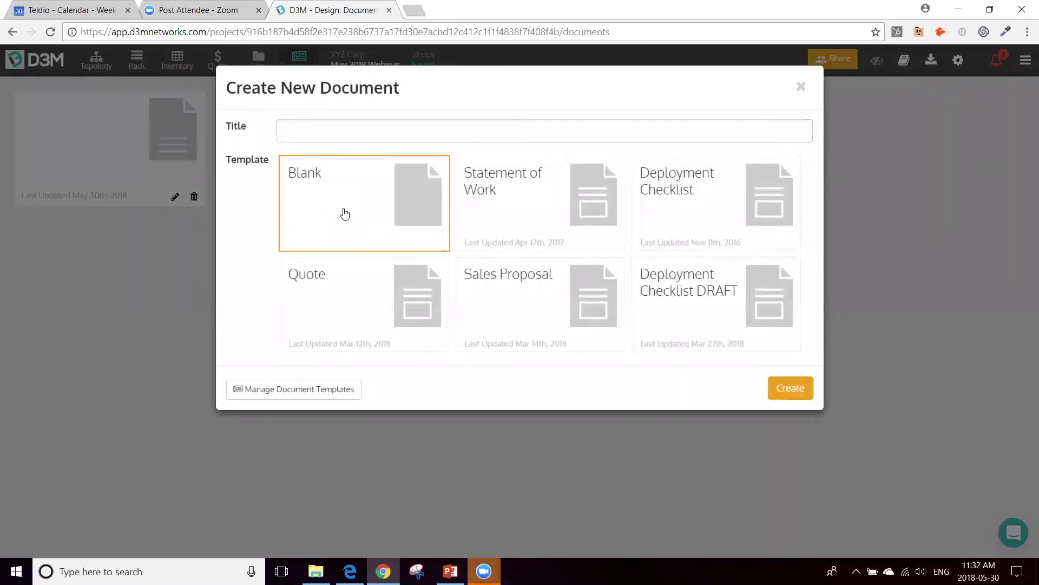
left_click(790, 389)
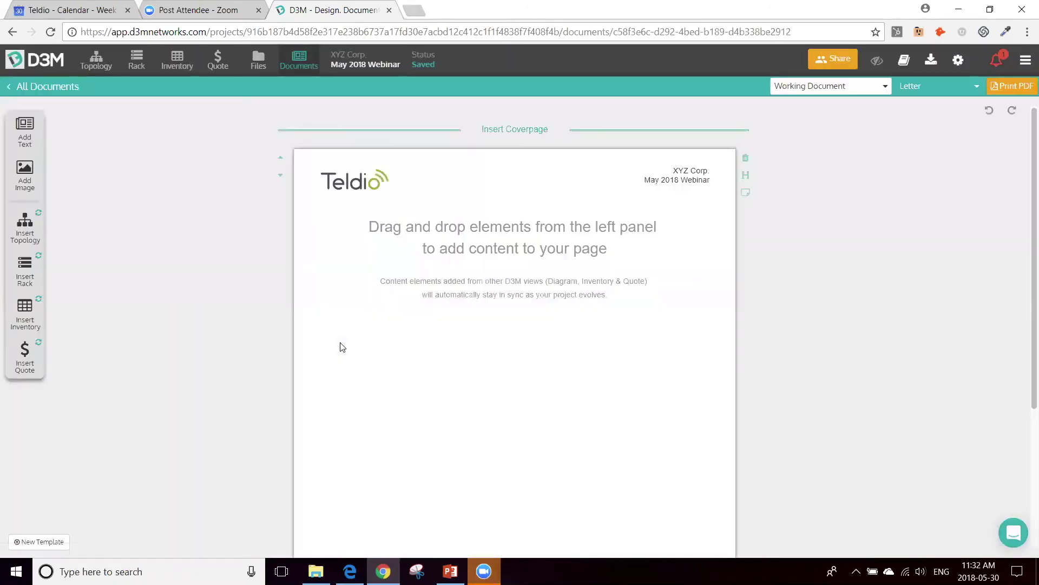
Step: Insert a cover page in the blank document, look it over, and delete it again
left_click(524, 134)
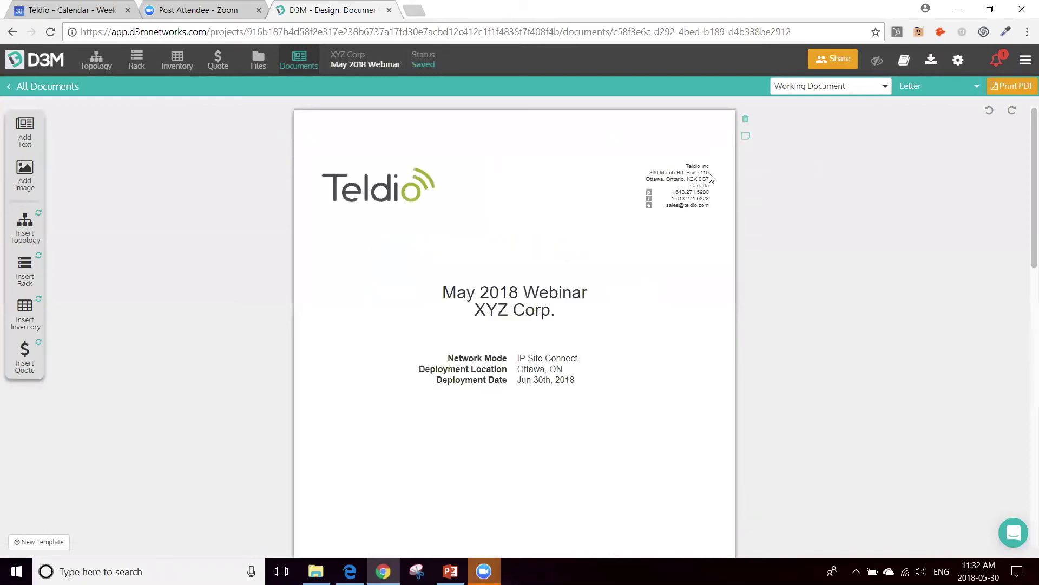
scroll(578, 380, "down", 6)
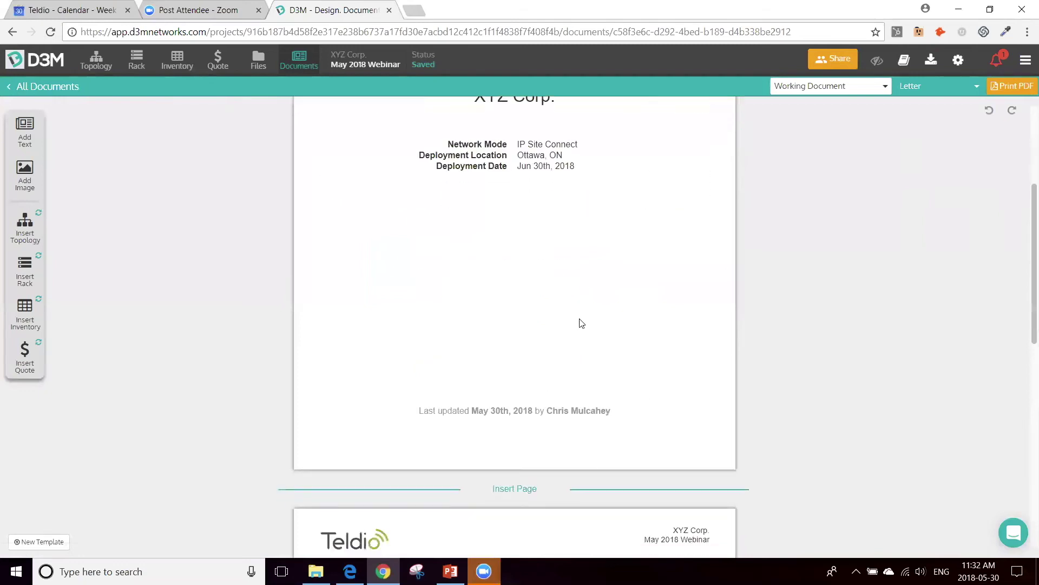
scroll(628, 320, "up", 7)
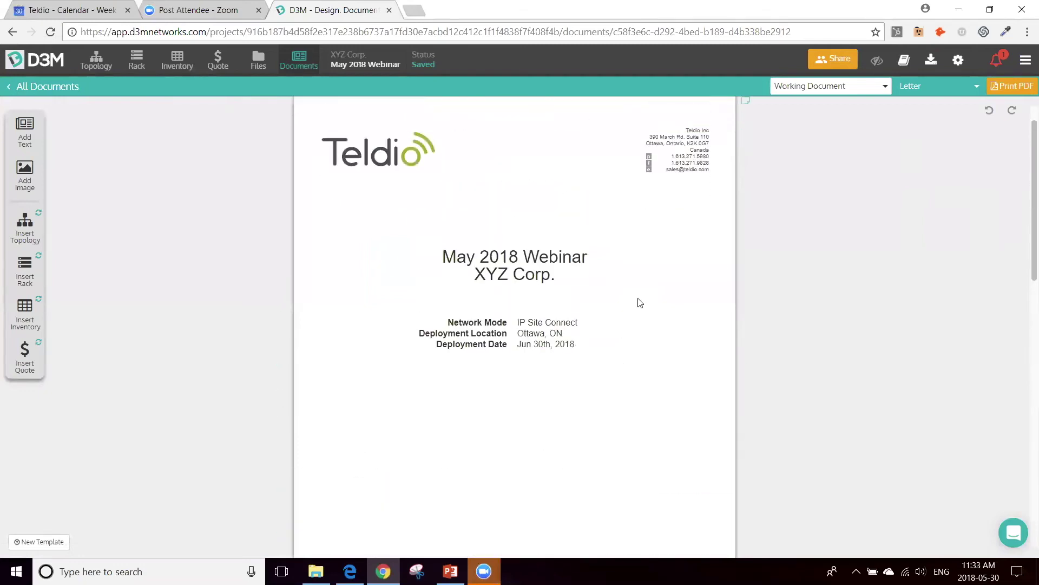
left_click(746, 117)
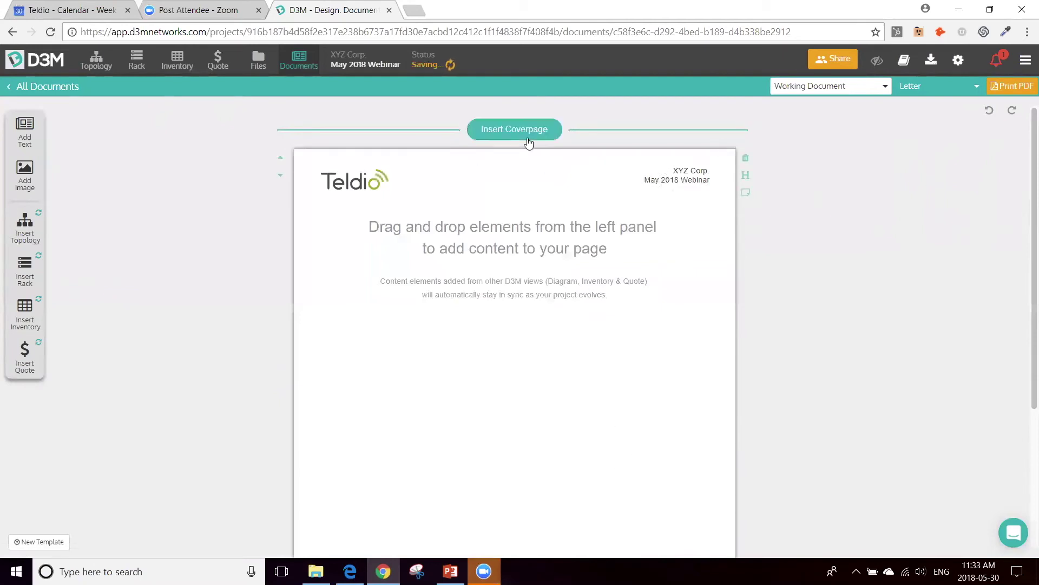
Step: Place the project topology on the first page and the rack layouts on a newly inserted second page
left_click_drag(24, 225, 429, 293)
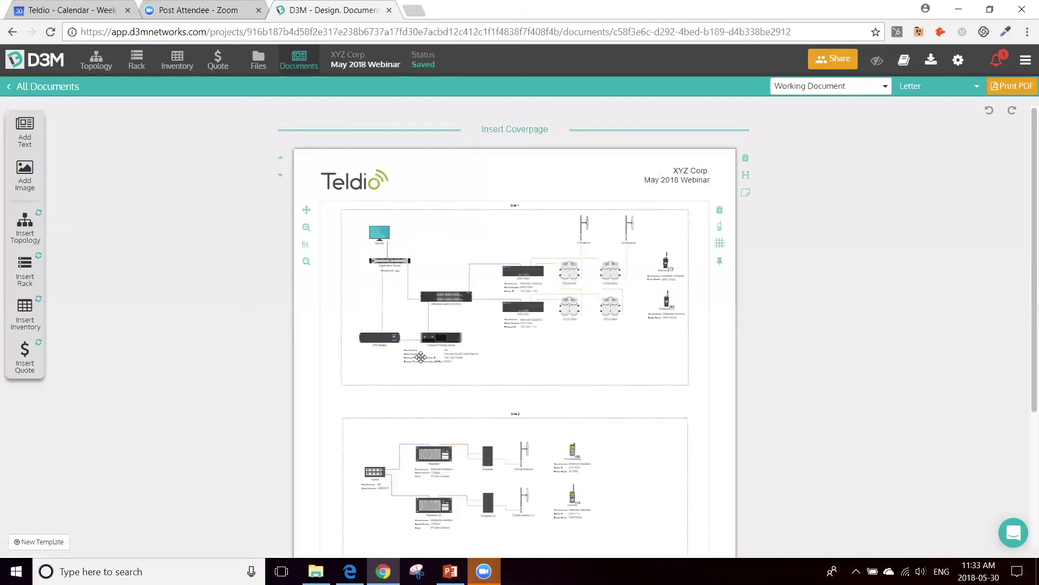
scroll(425, 361, "down", 4)
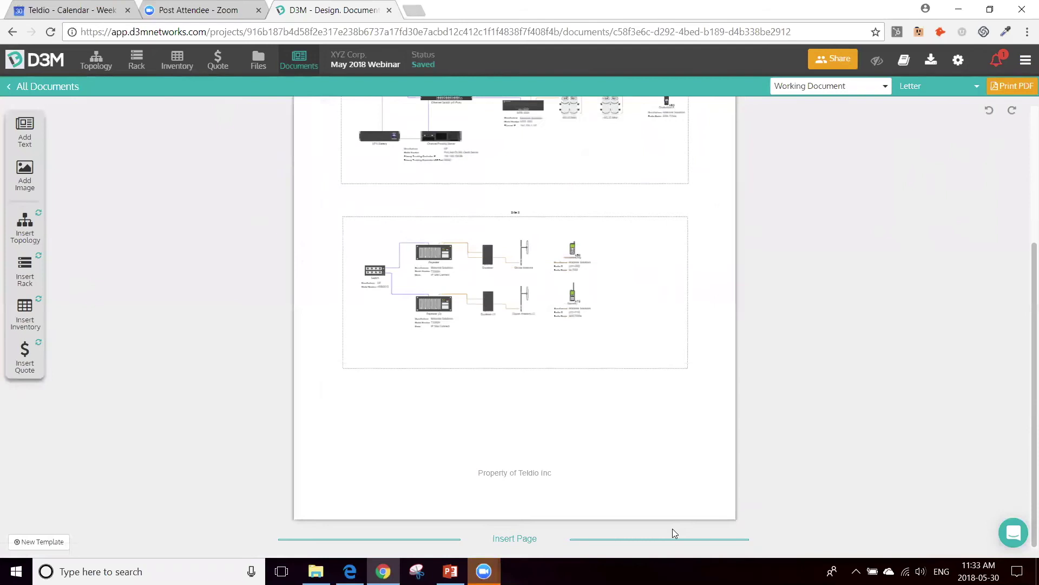
left_click(539, 539)
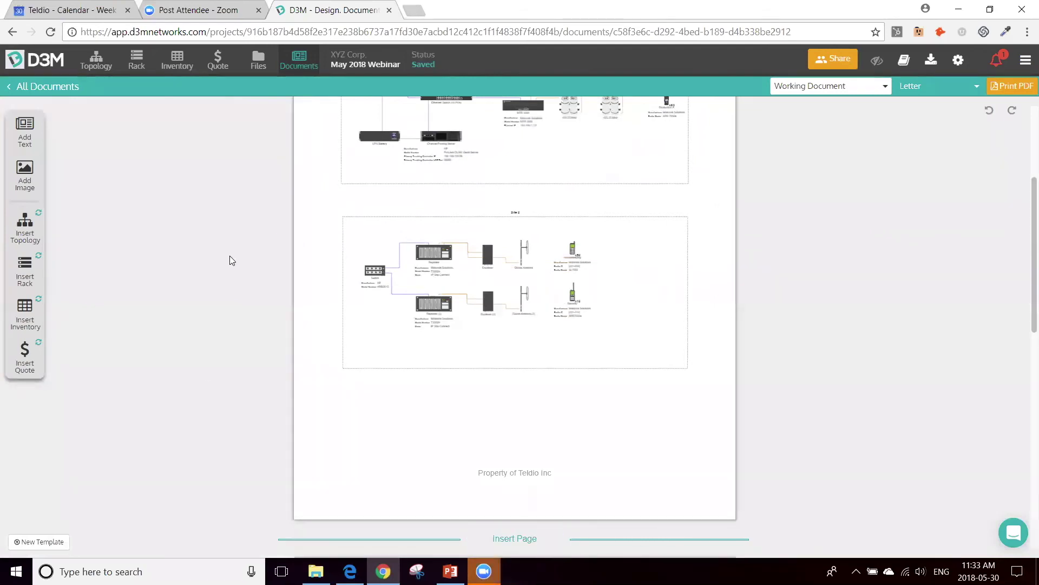
left_click_drag(30, 254, 534, 254)
Step: Insert a page after the rack page and add an inventory element showing All Inventory Lists
scroll(229, 296, "down", 3)
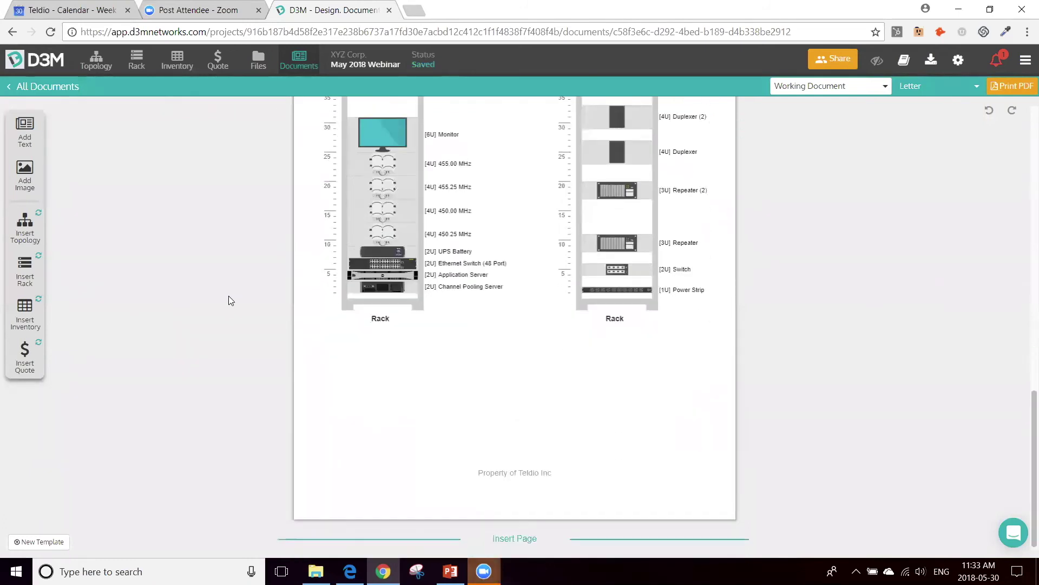
left_click(518, 545)
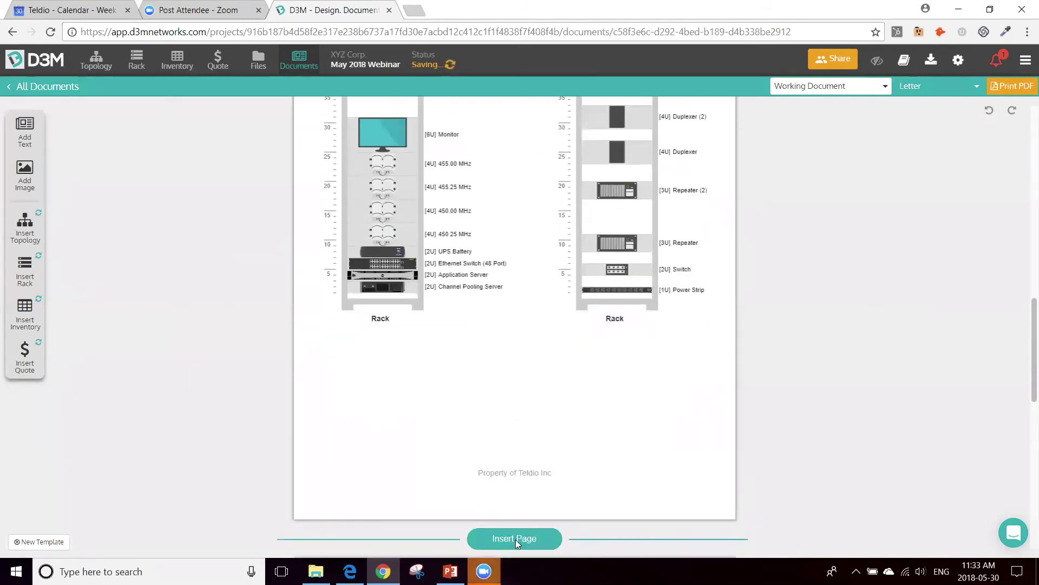
left_click_drag(25, 312, 324, 410)
scroll(216, 344, "down", 4)
left_click(587, 154)
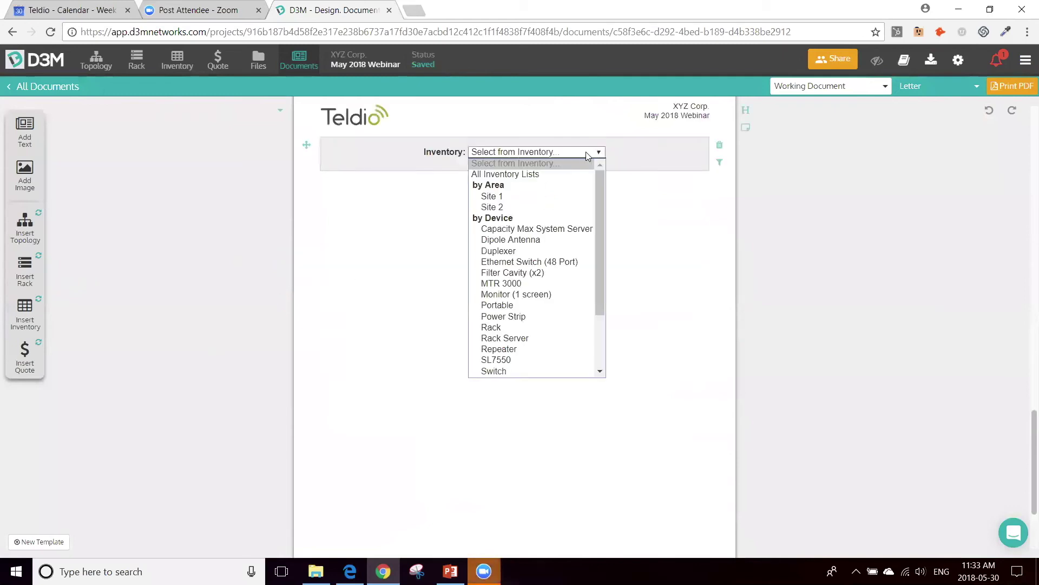
left_click(528, 175)
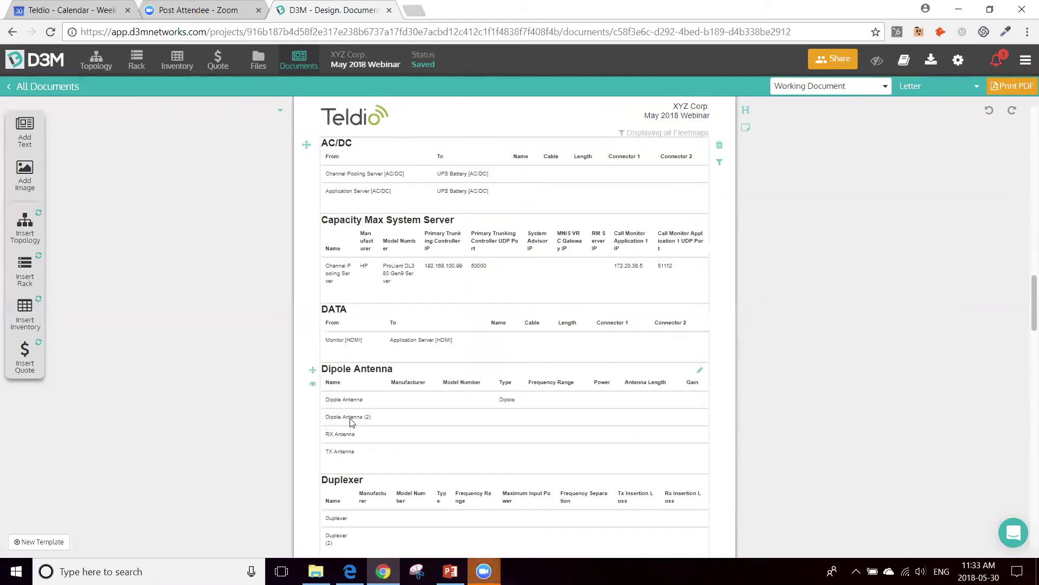
Step: Insert a page after the inventory tables and place the project quote on it
scroll(212, 330, "down", 20)
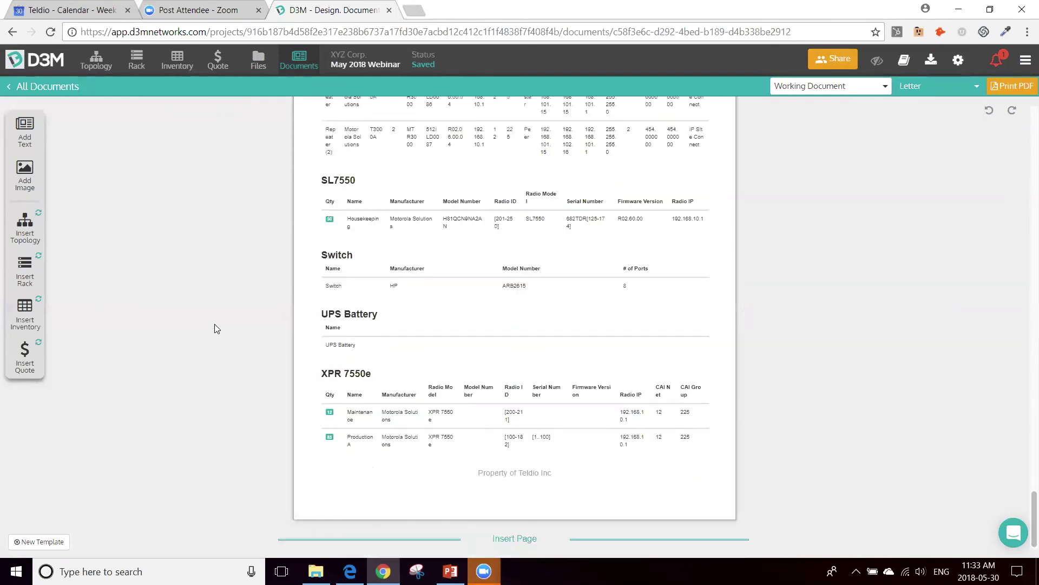
left_click(528, 539)
scroll(143, 347, "down", 6)
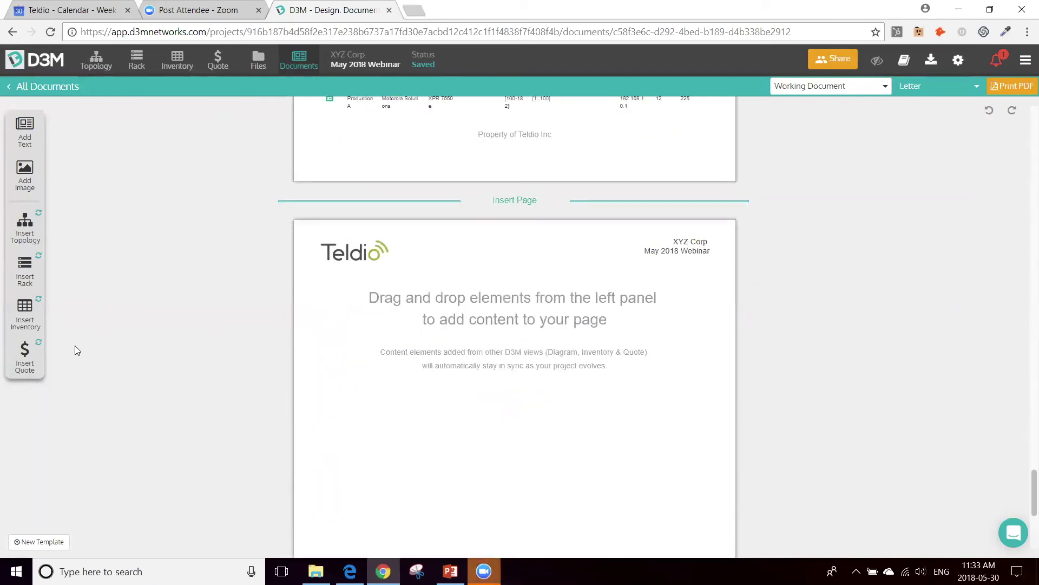
left_click_drag(25, 351, 357, 353)
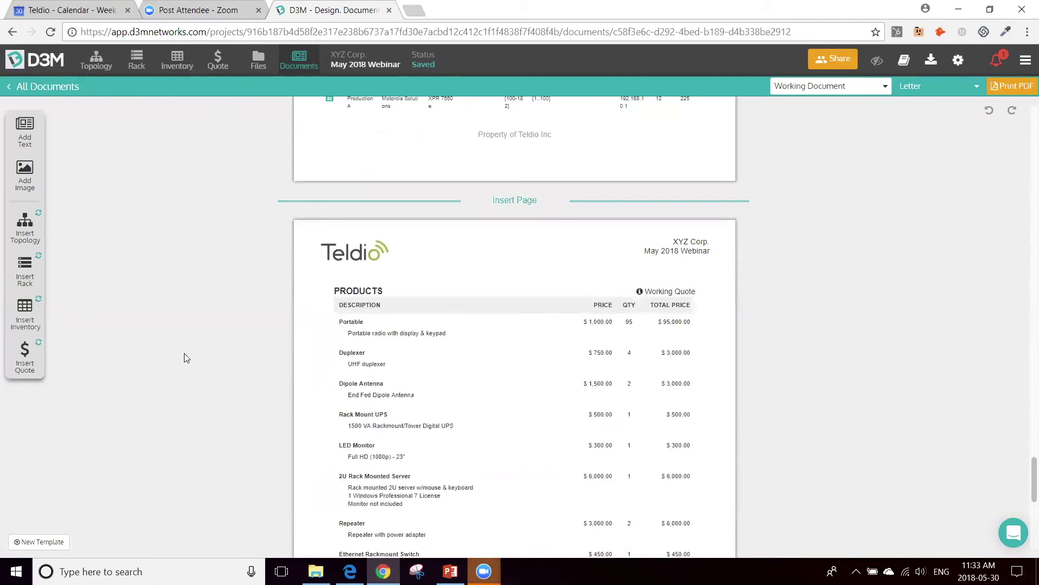
Step: Review the inserted inventory tables and quote, and view the option for creating an organization template from this document
scroll(204, 362, "up", 15)
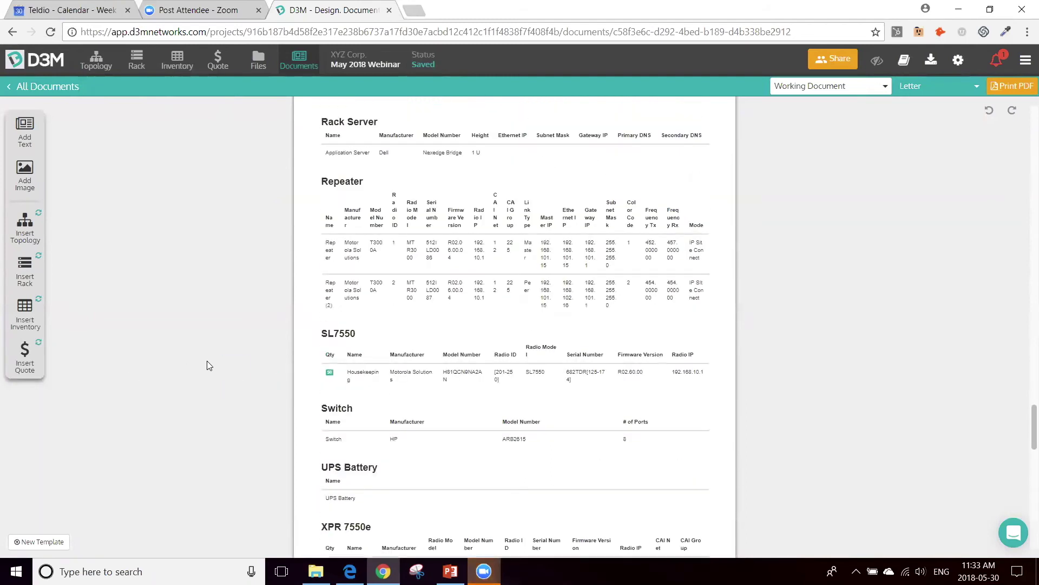
scroll(207, 359, "up", 5)
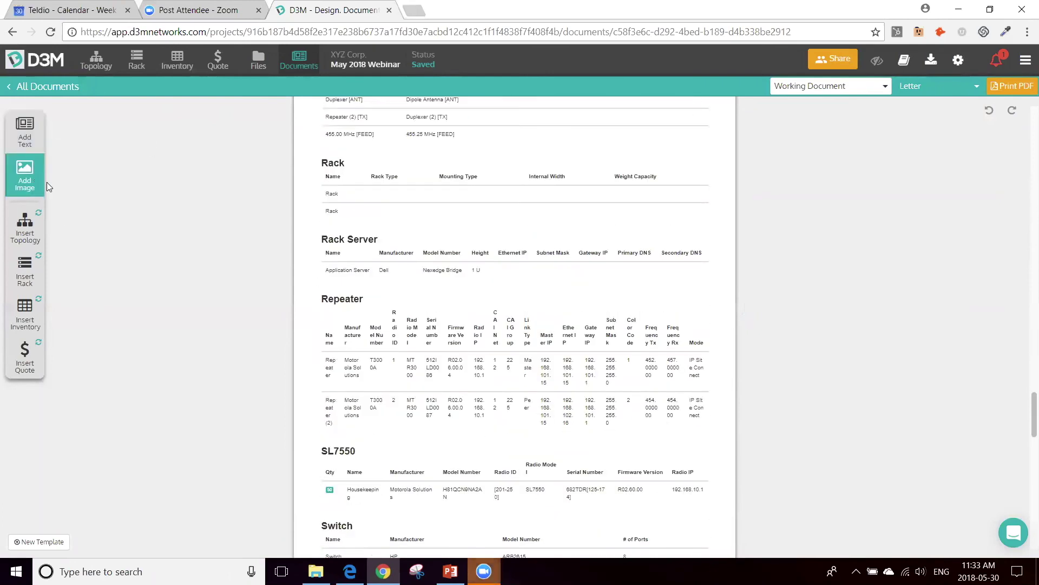
scroll(220, 349, "down", 12)
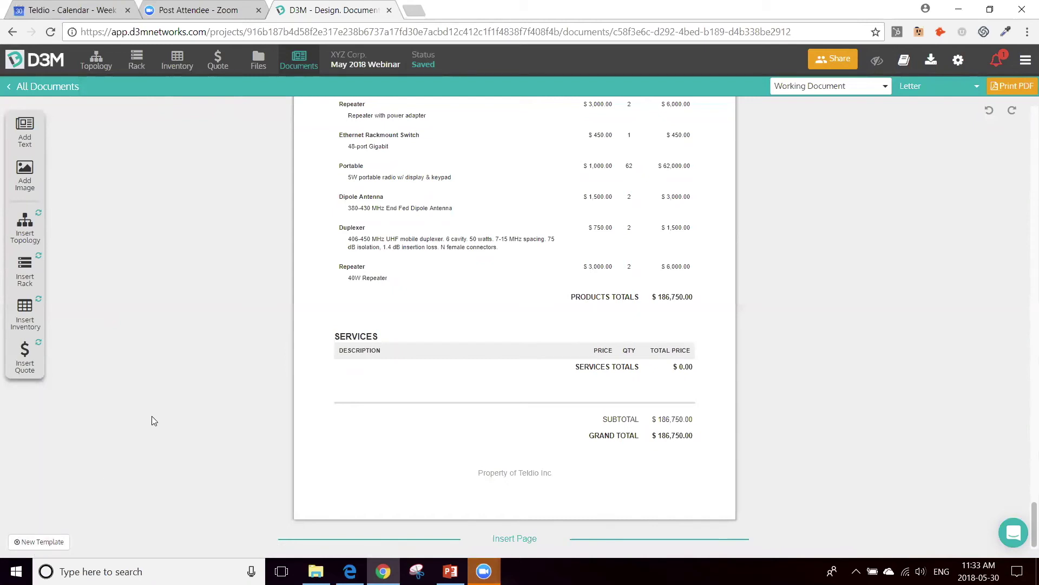
left_click(42, 541)
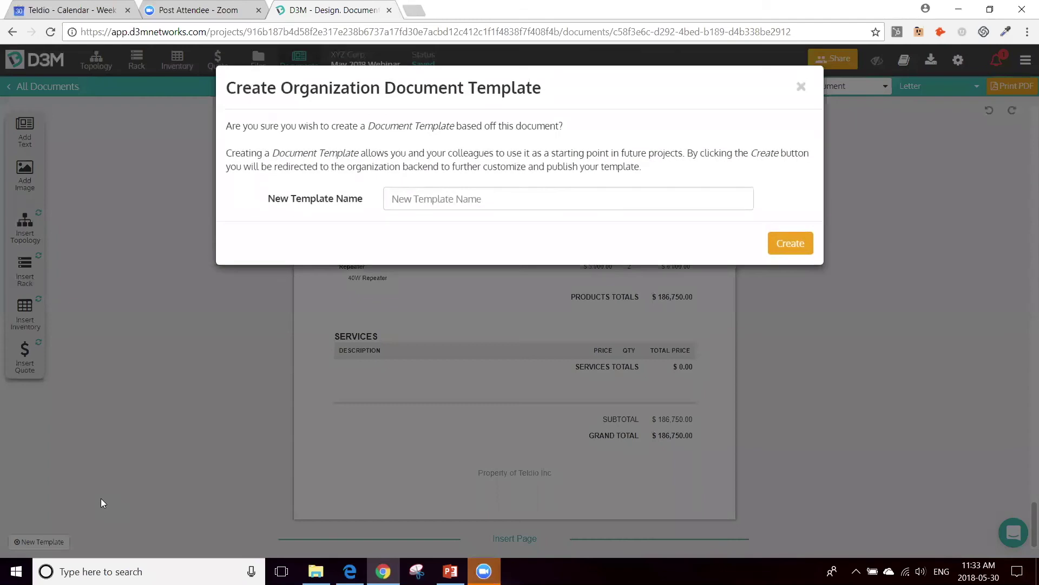
left_click(799, 87)
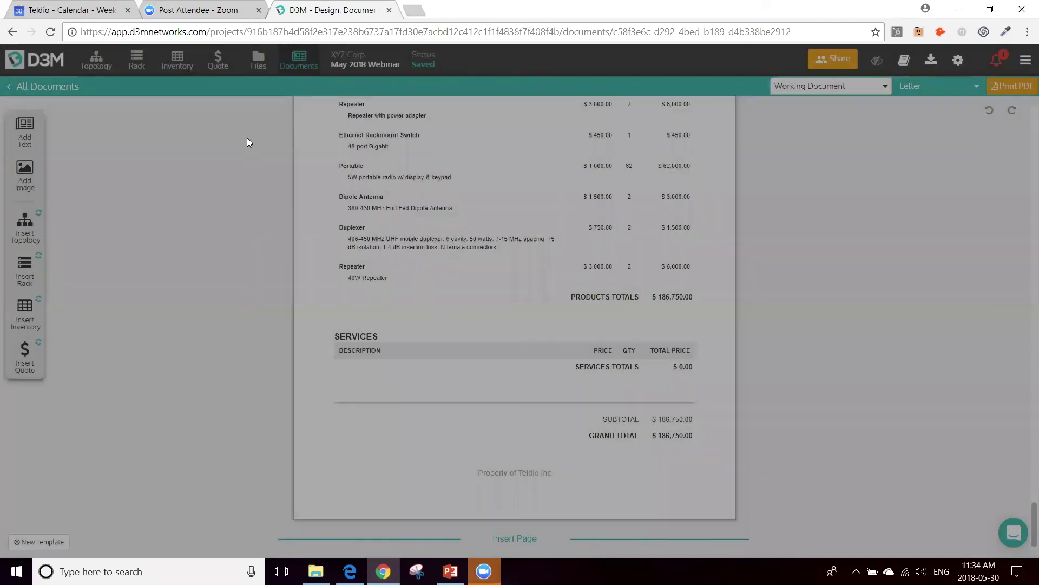
scroll(246, 138, "up", 10)
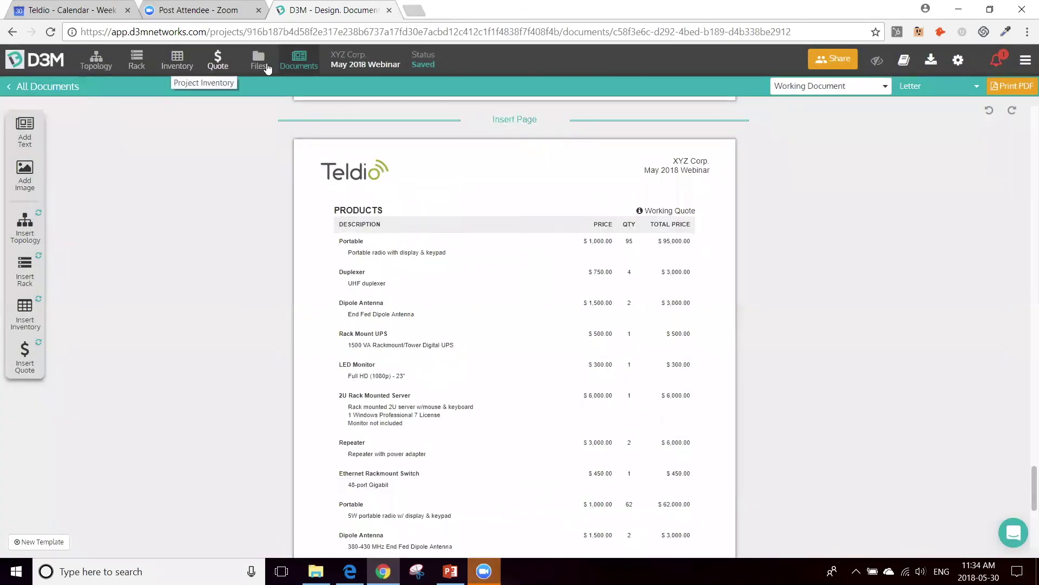
Step: Open the organization's document template manager from the new-document dialog and add a new template with its default name
left_click(304, 61)
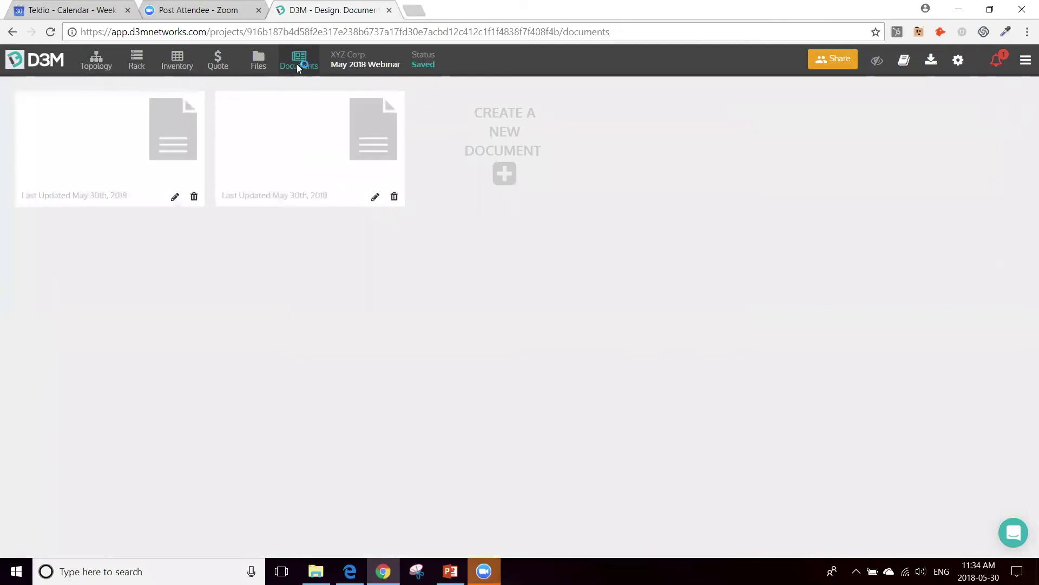
left_click(505, 174)
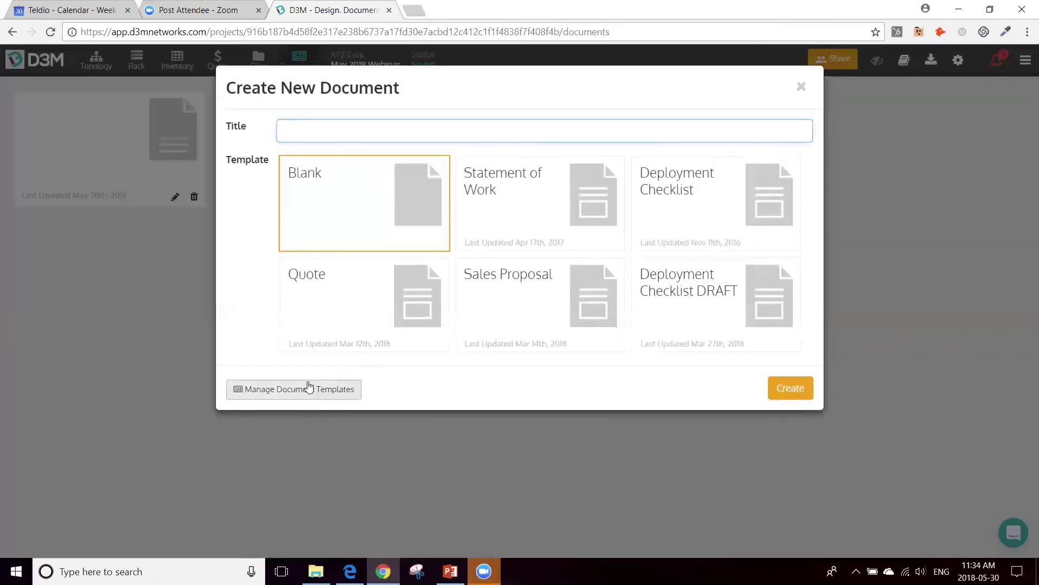
left_click(323, 391)
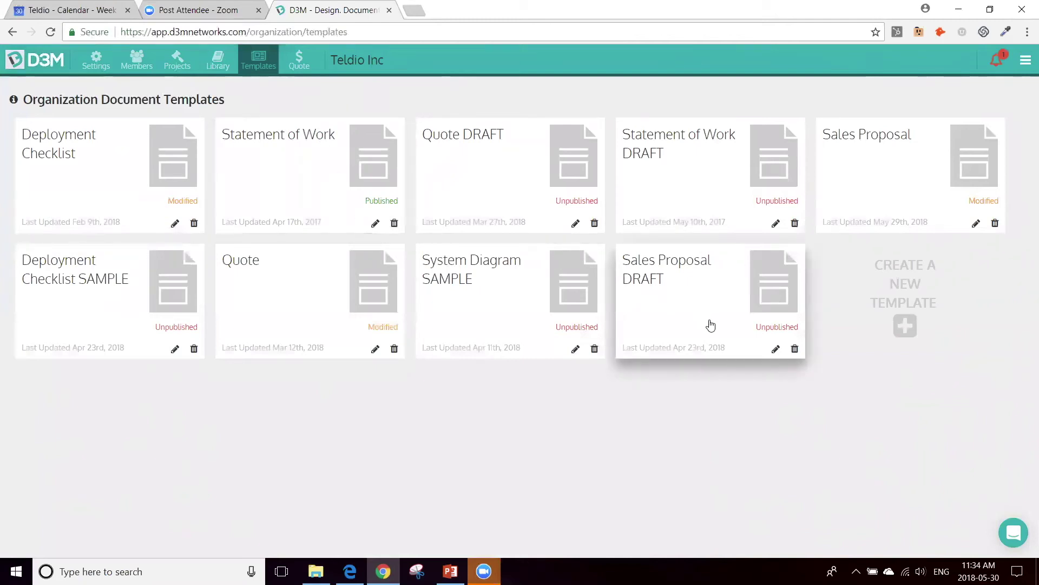
left_click(906, 297)
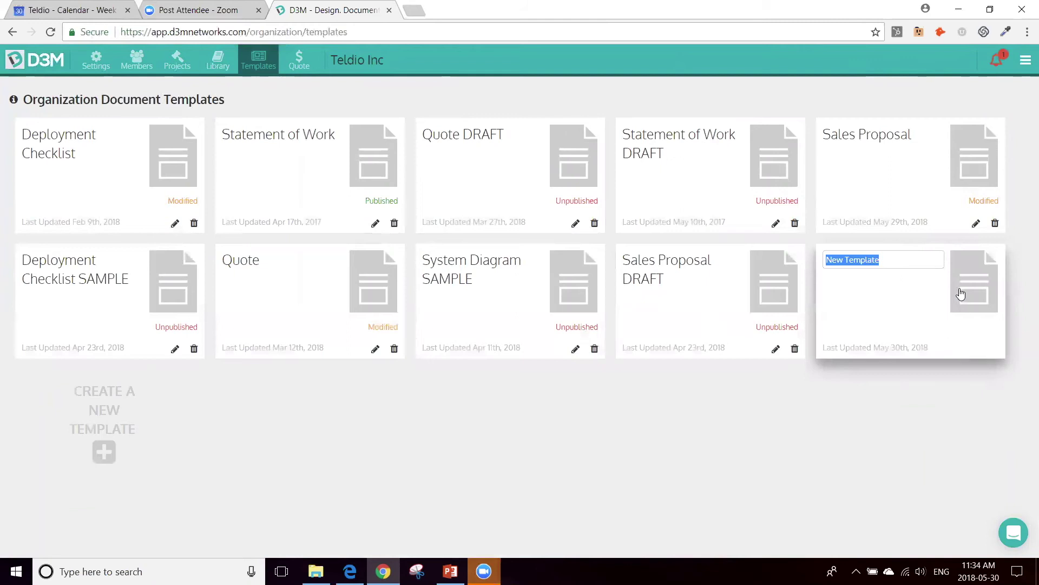
left_click(731, 85)
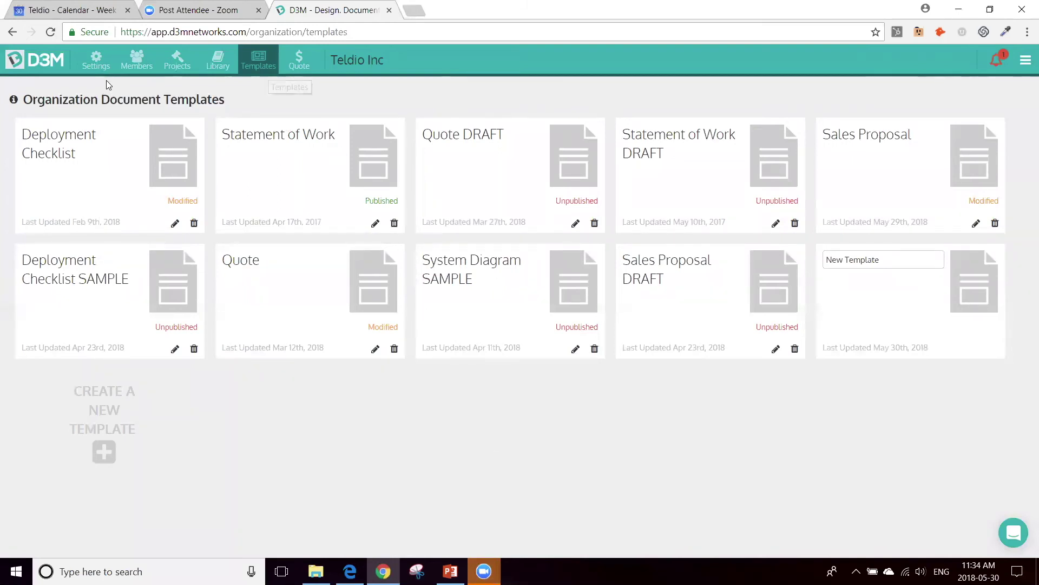
Step: Go back to the project's document list and open the Organization Settings from there
left_click(13, 33)
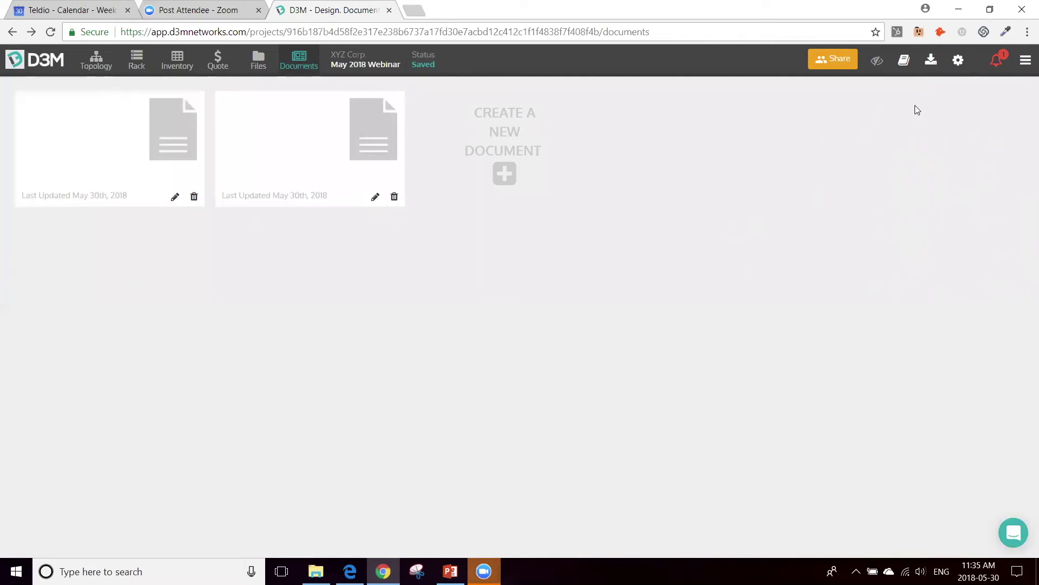
left_click(1025, 61)
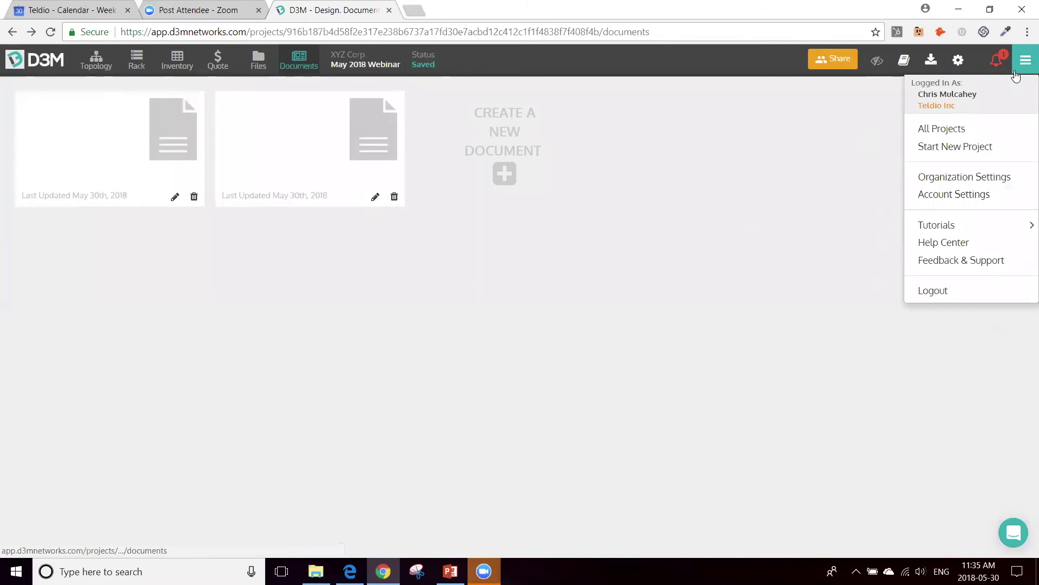
left_click(854, 142)
left_click(1019, 70)
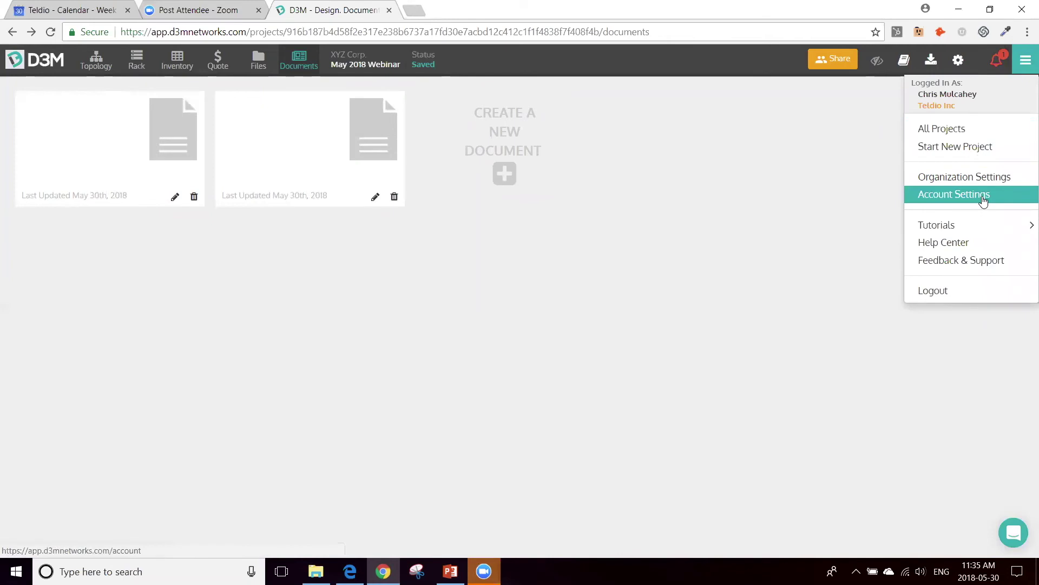
left_click(959, 177)
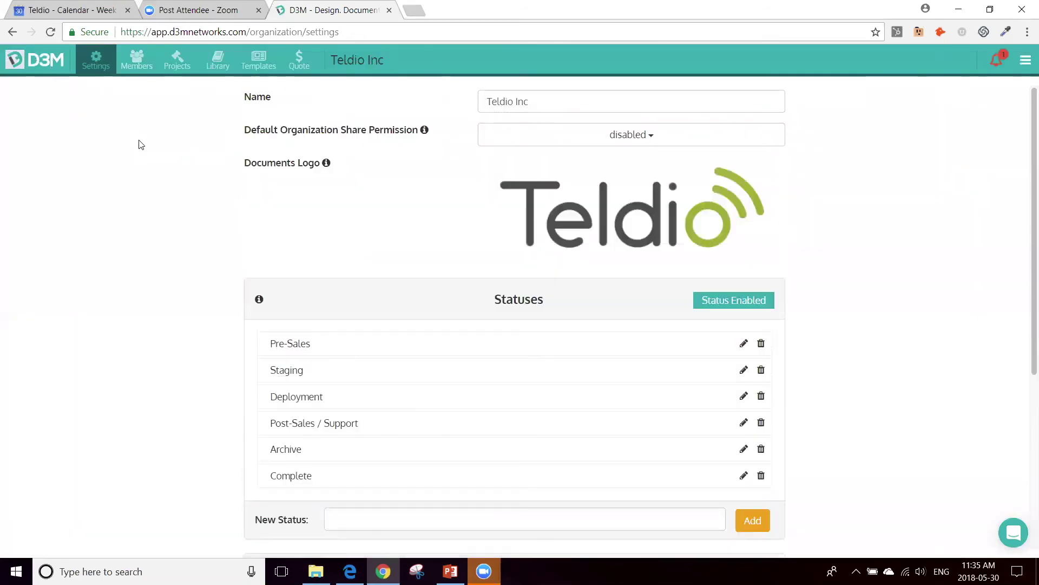
Step: Open the organization's quote settings and examine the CSV import area, the CSV template link and the quote parts list
left_click(297, 60)
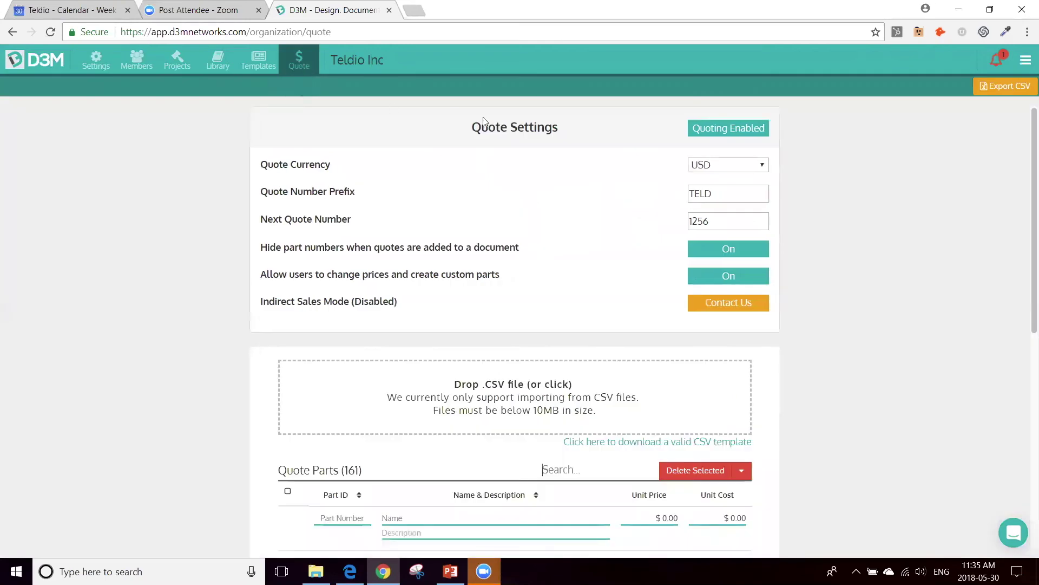
scroll(490, 187, "down", 4)
left_click_drag(470, 202, 484, 179)
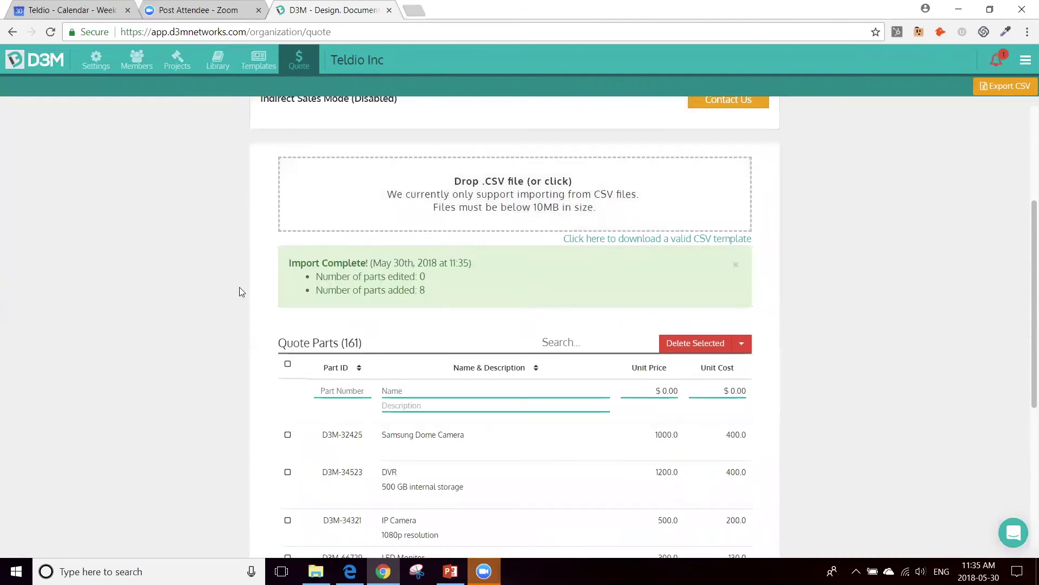
scroll(238, 278, "down", 3)
scroll(623, 187, "up", 2)
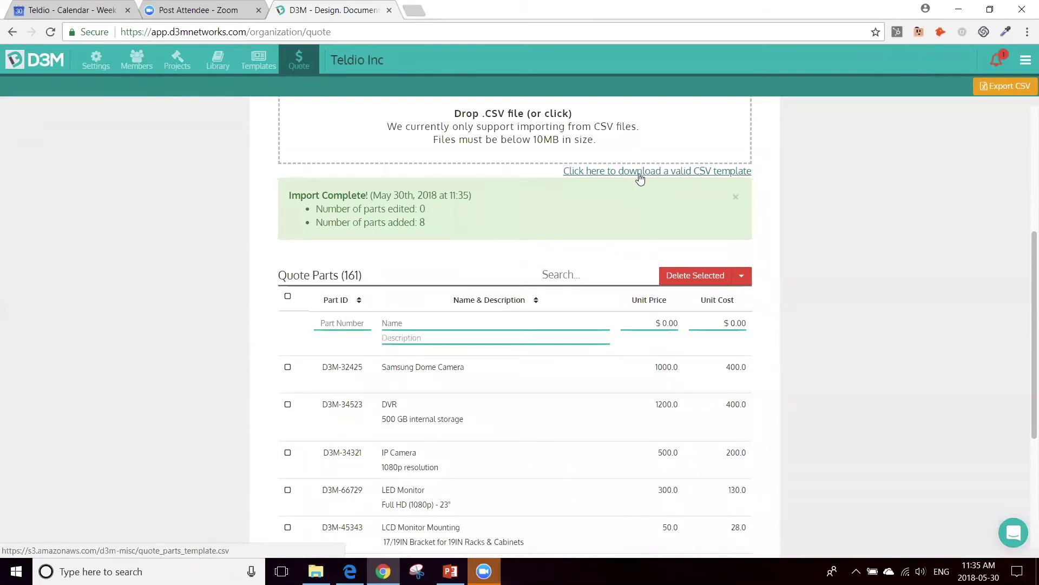
Step: Review the Help Center entry, the quote parts list and the organization setting that lets users change prices and create custom parts
left_click(1025, 60)
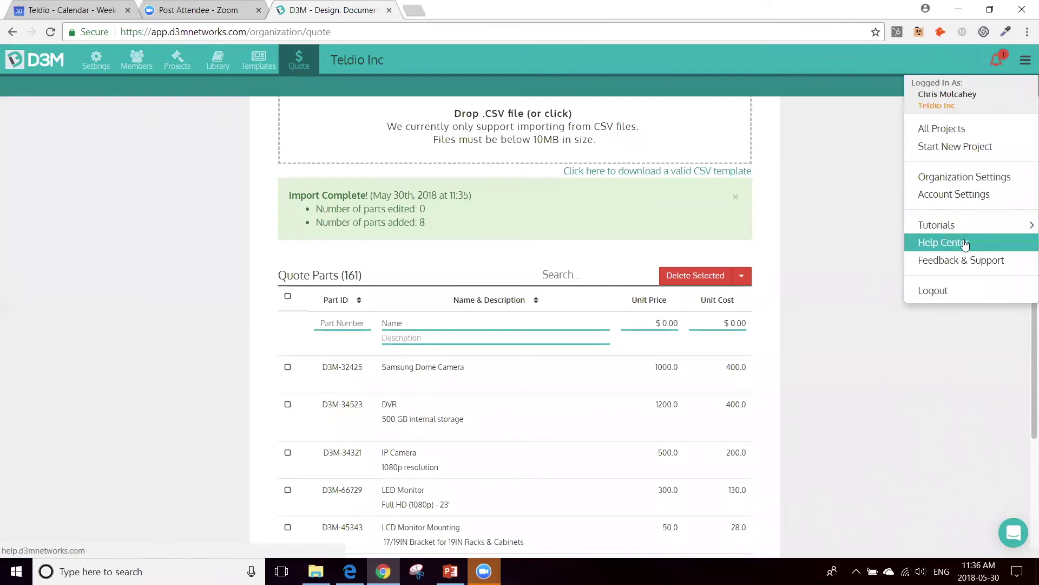
left_click(824, 175)
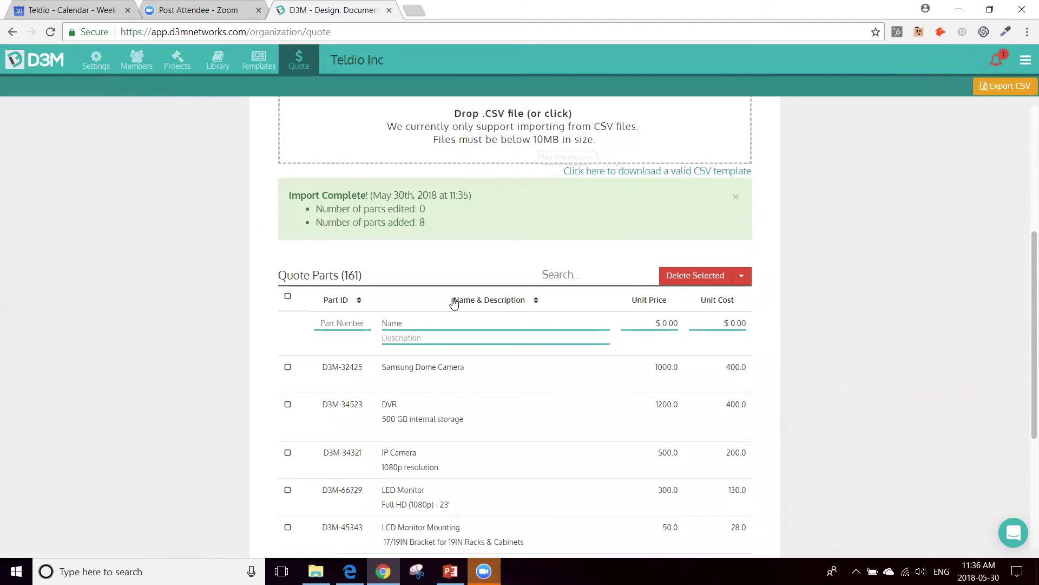
scroll(344, 167, "down", 2)
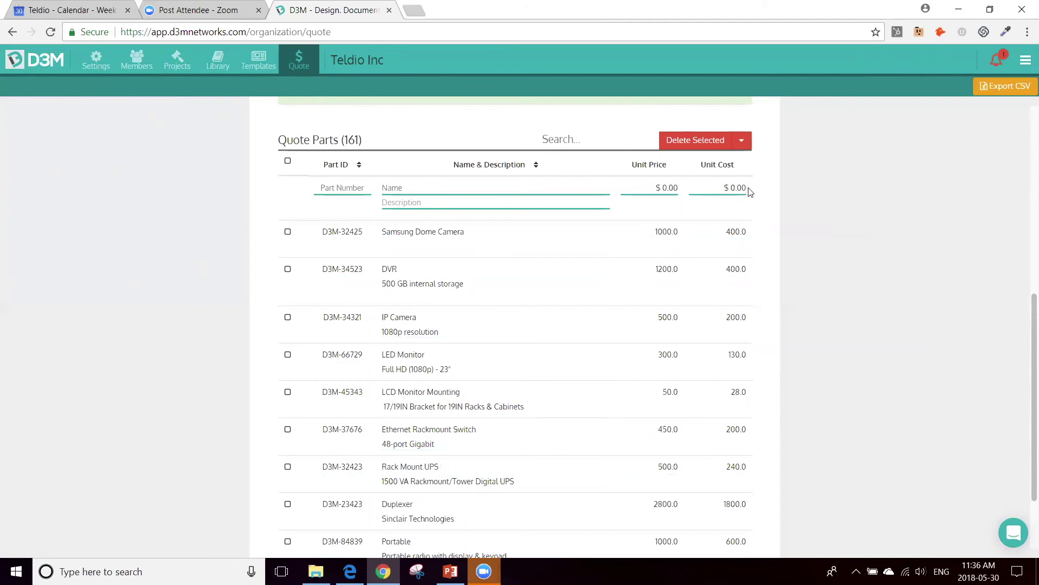
scroll(580, 394, "up", 4)
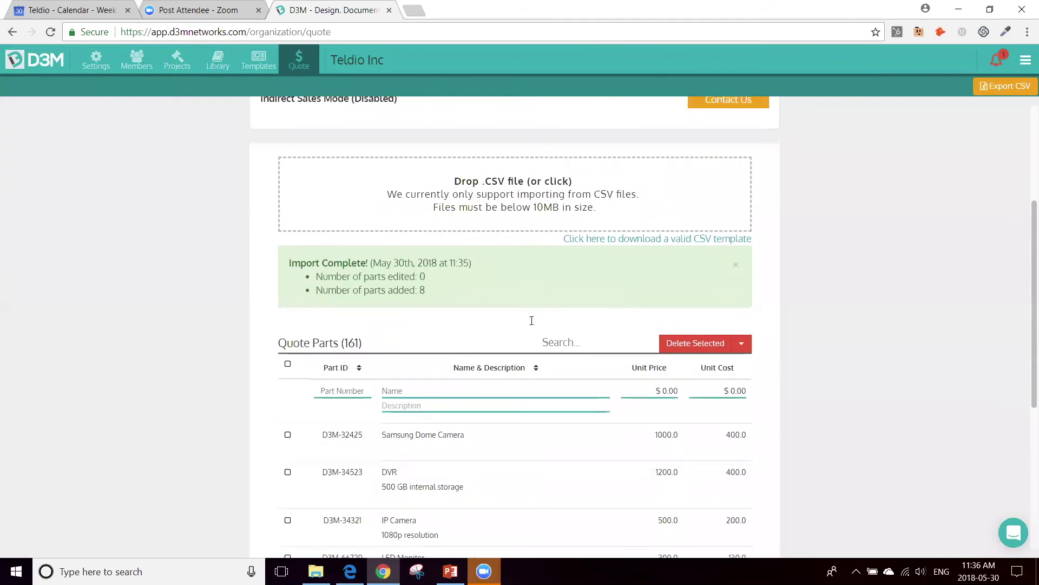
scroll(615, 292, "up", 4)
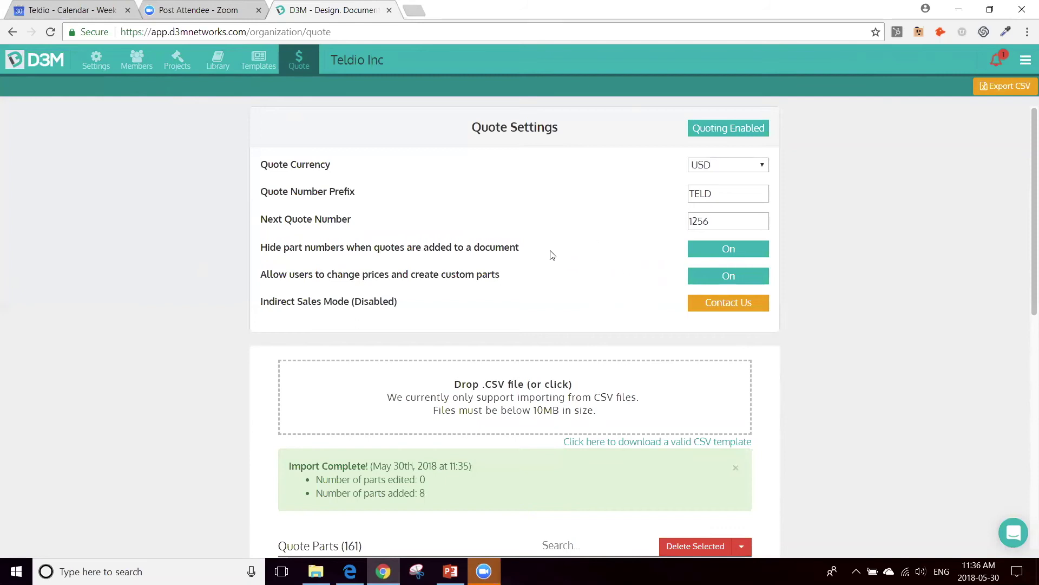
left_click_drag(260, 274, 495, 285)
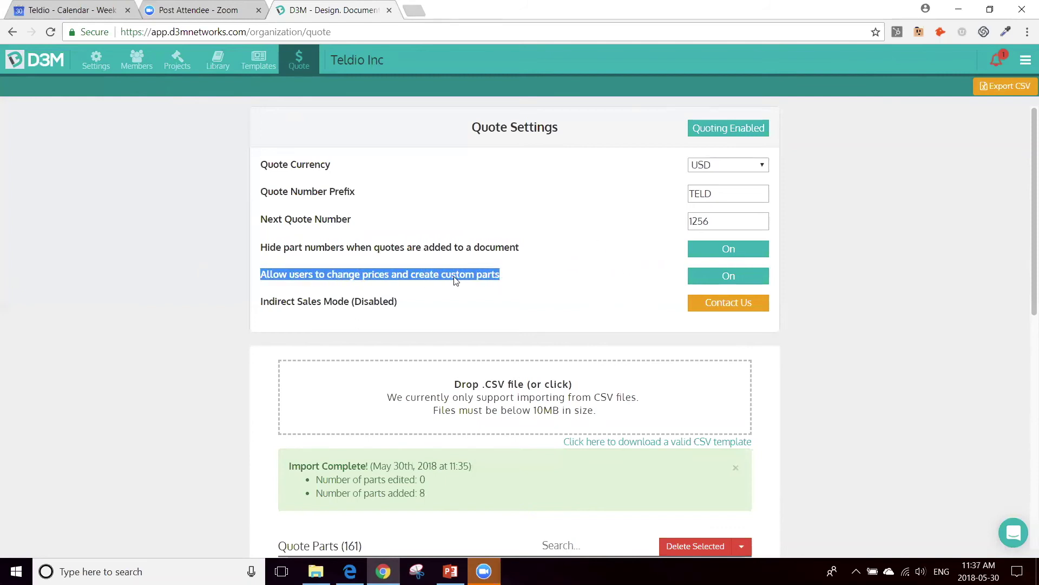
left_click(546, 290)
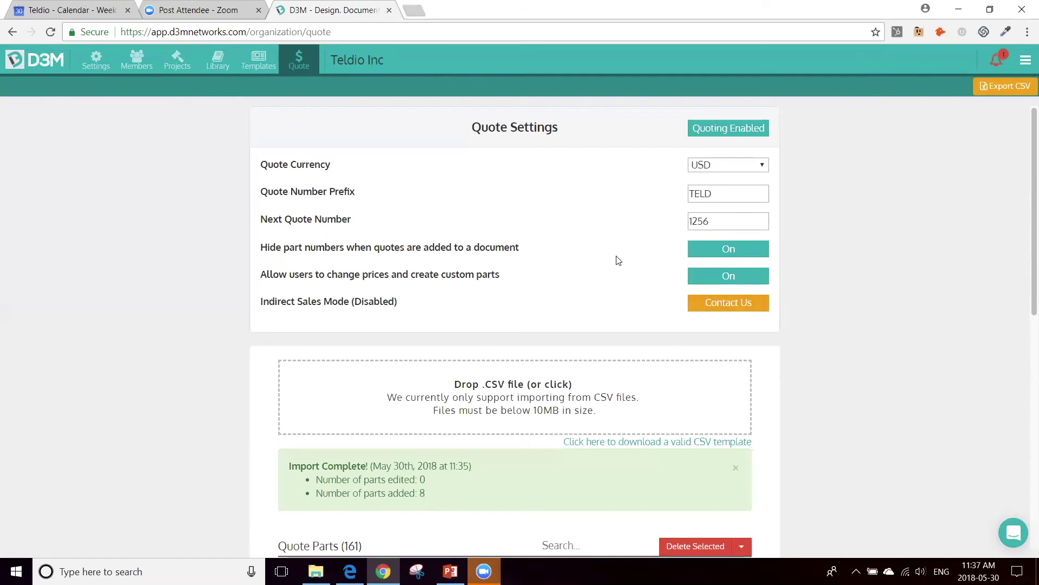
Step: Return to the May 2018 Webinar project and open its quote
left_click(12, 33)
left_click(12, 33)
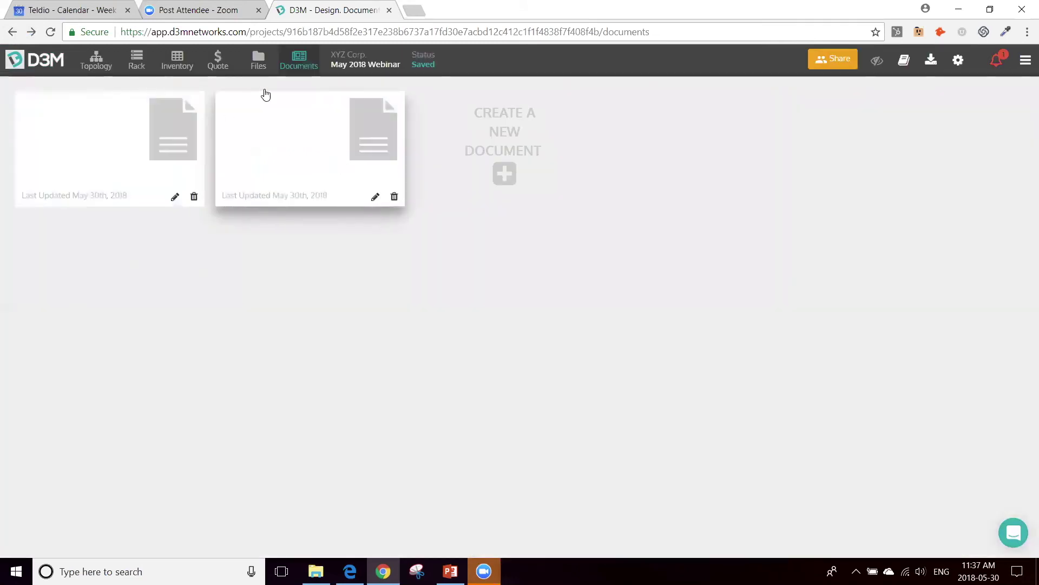
left_click(224, 68)
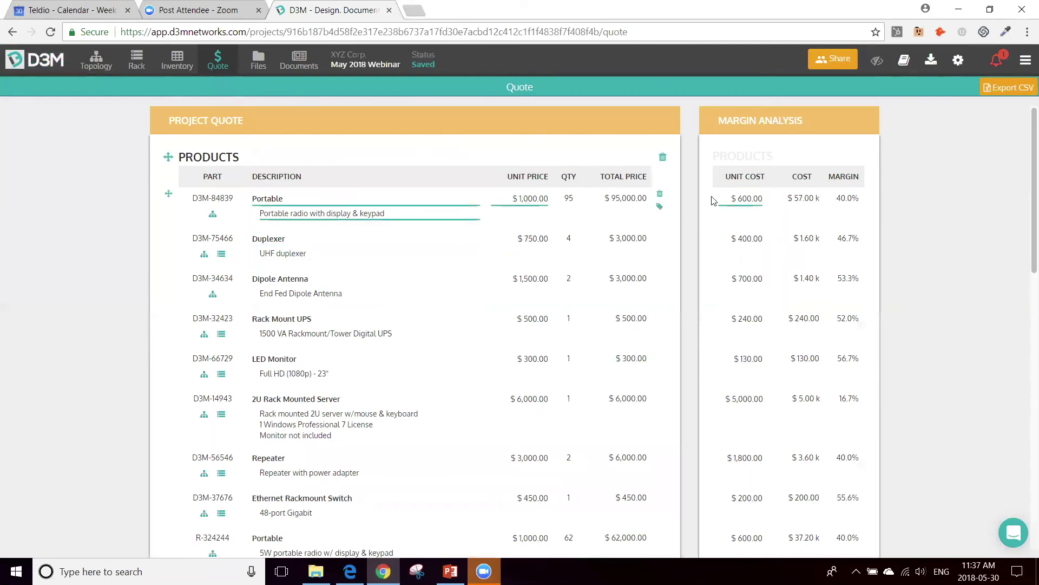
Step: Set the unit cost of the D3M-84839 Portable to $400 and its unit price to $800 in the project quote
left_click(746, 198)
type("400")
left_click(523, 197)
key("BackSpace")
type("9")
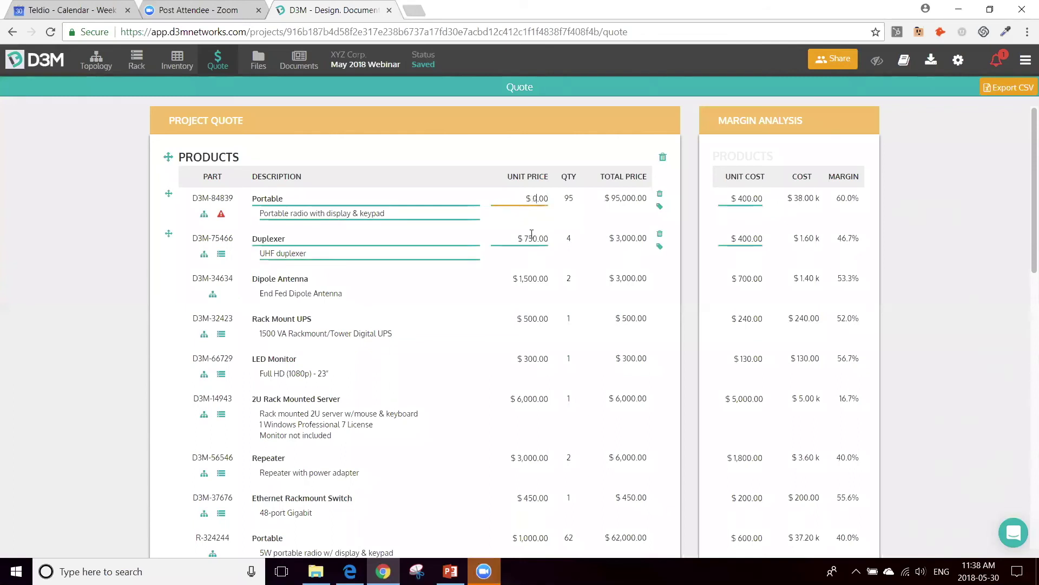
type("00")
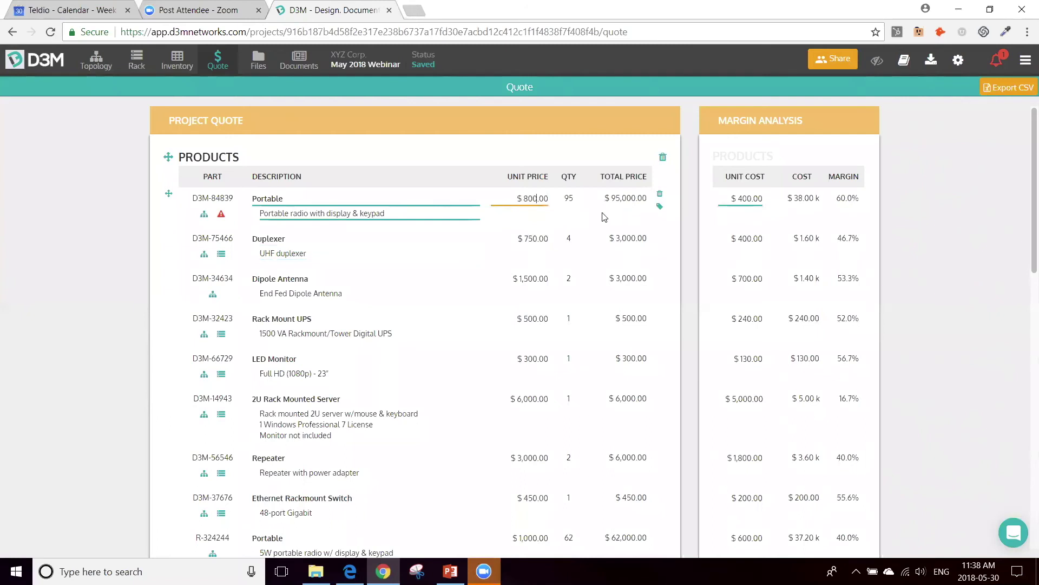
left_click(692, 208)
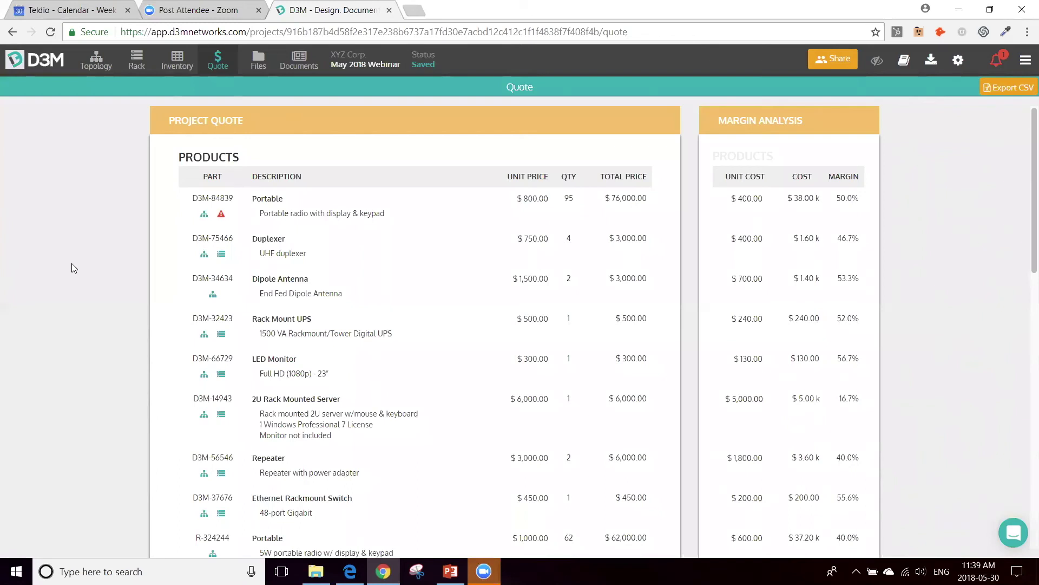
Step: Open the first document in the project's document list and look through its opening pages
left_click(299, 60)
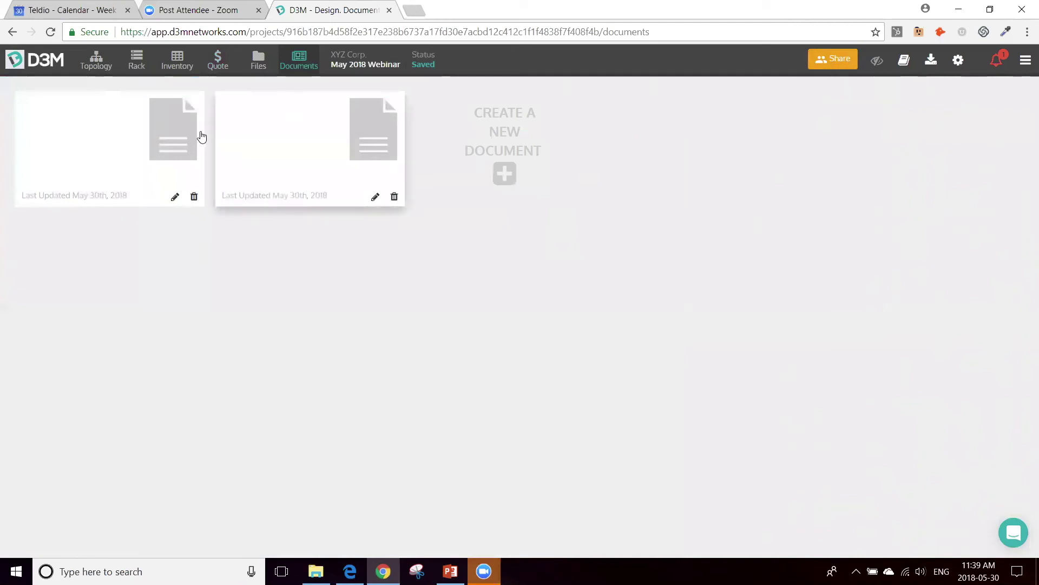
left_click(145, 139)
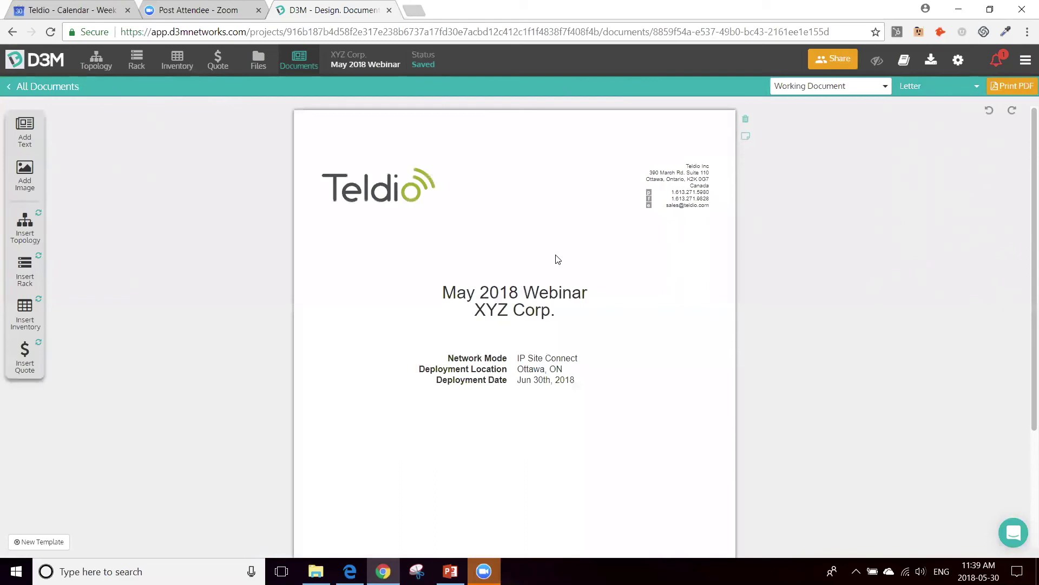
scroll(704, 260, "down", 20)
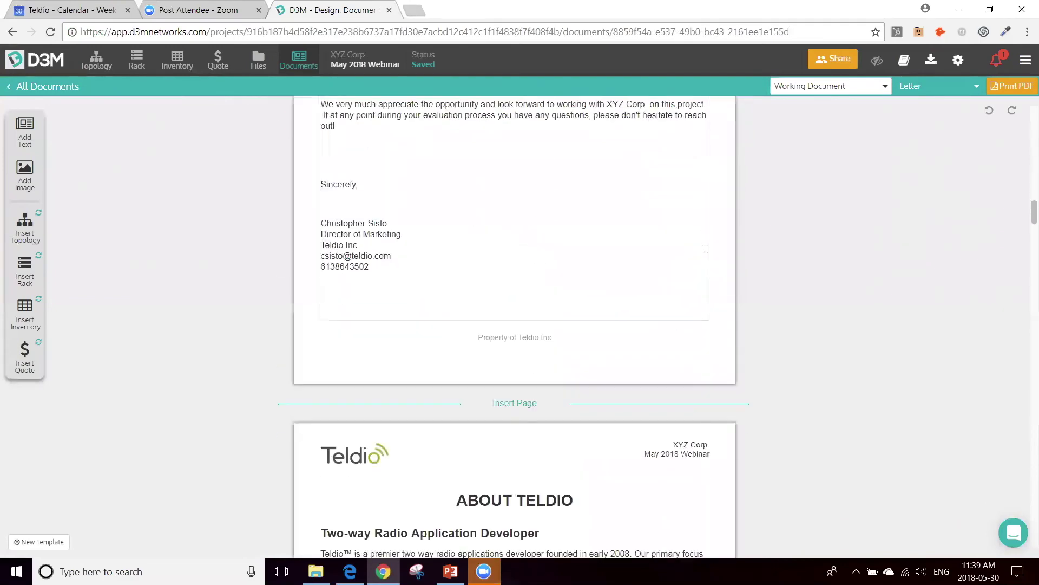
scroll(711, 249, "down", 6)
scroll(712, 249, "up", 20)
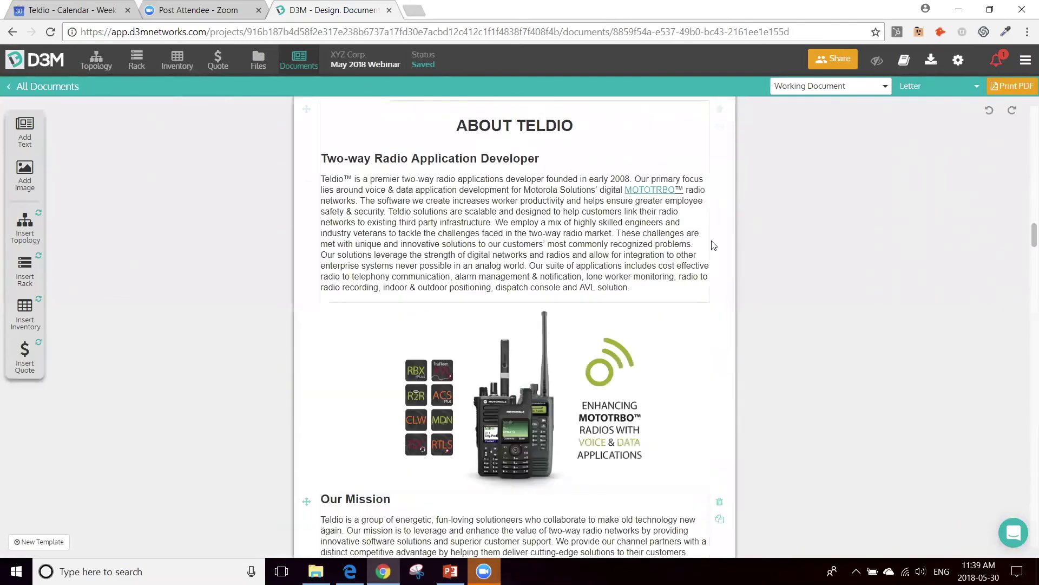
scroll(714, 249, "up", 10)
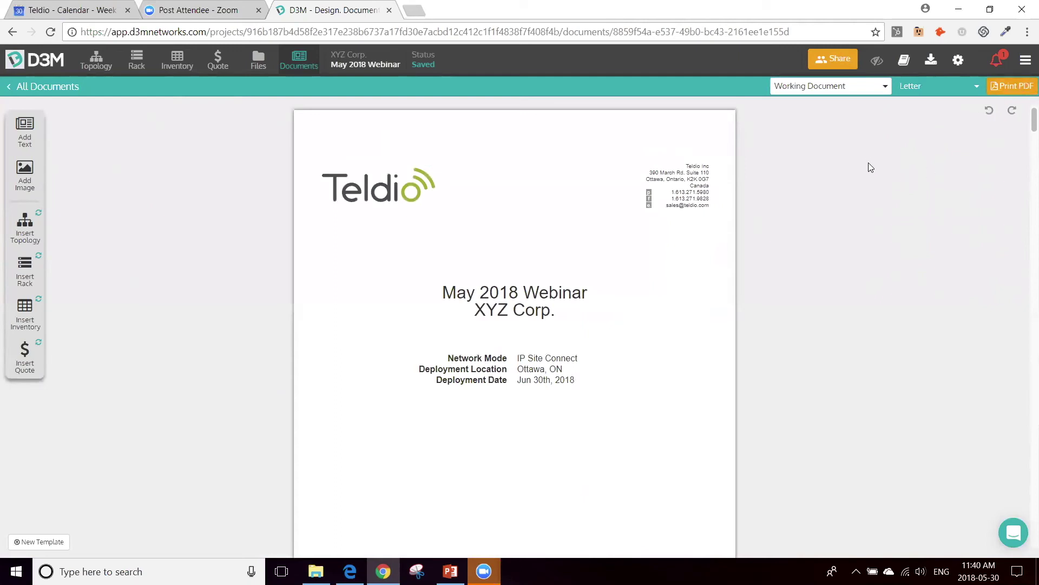
Step: Copy the first document's share link from the document sharing options and open it in a new browser tab
left_click(847, 57)
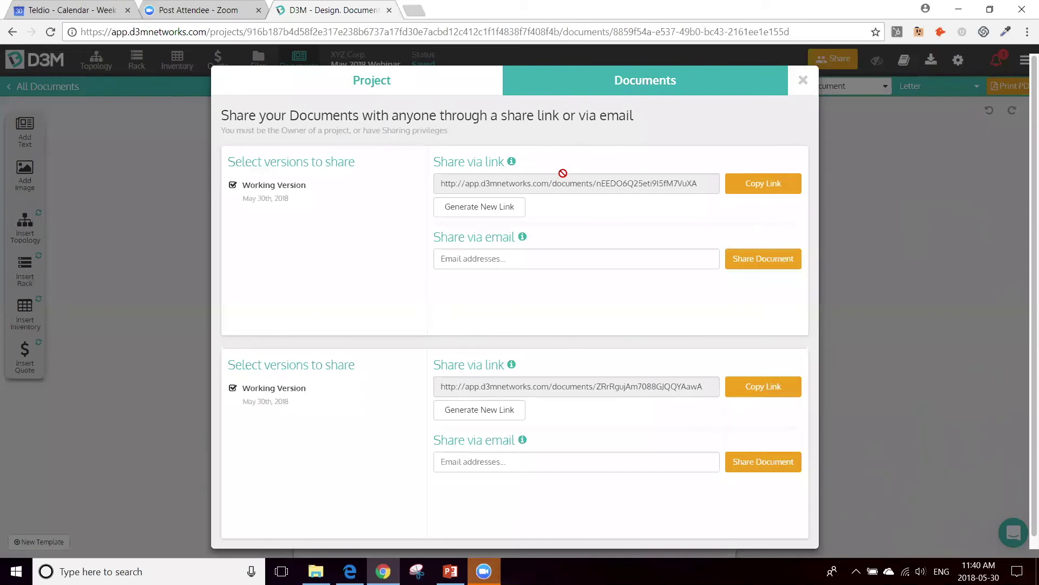
left_click(765, 190)
left_click(415, 11)
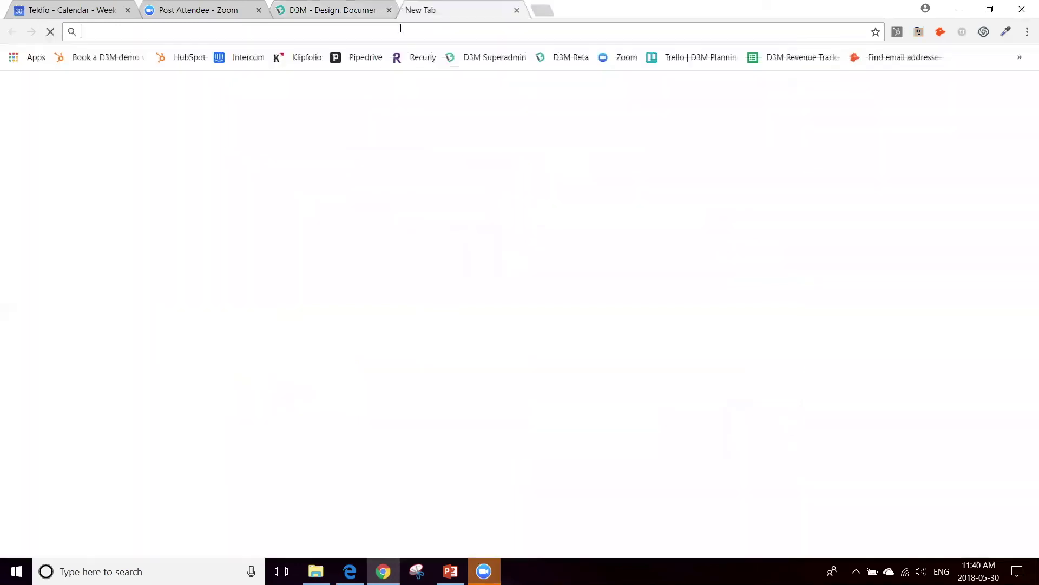
key("ctrl+v")
key("Return")
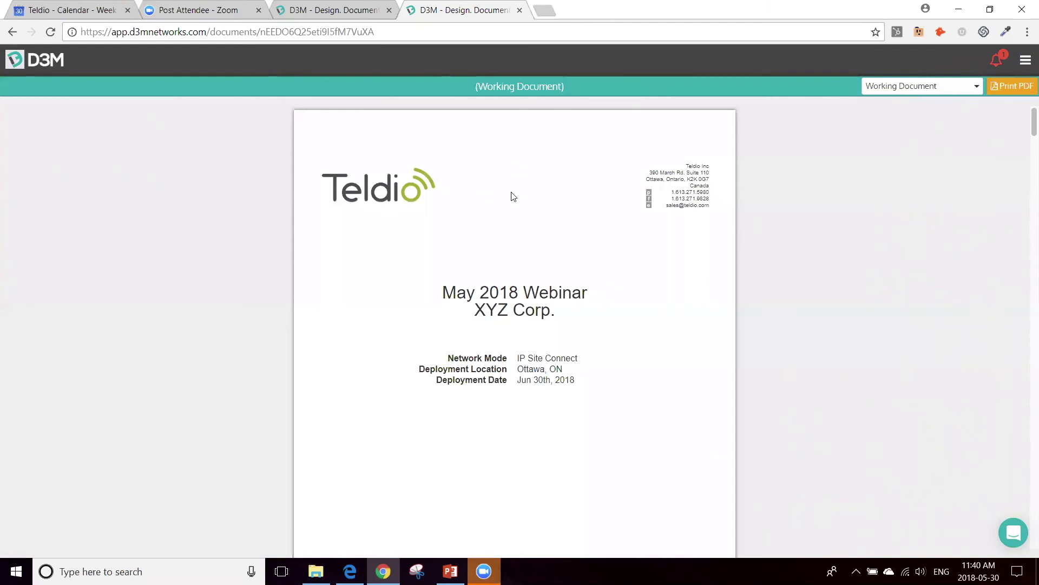
Step: Examine the shared document down to its topology diagram, inspecting the MTR 3000 repeater's details in the full-screen diagram view
scroll(508, 189, "down", 3)
scroll(508, 186, "down", 10)
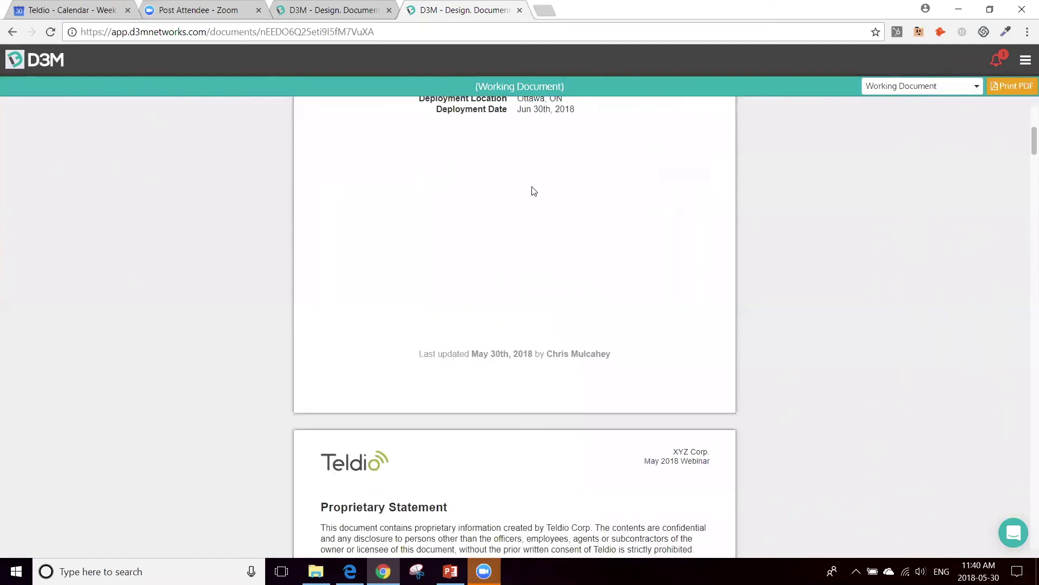
scroll(535, 185, "down", 15)
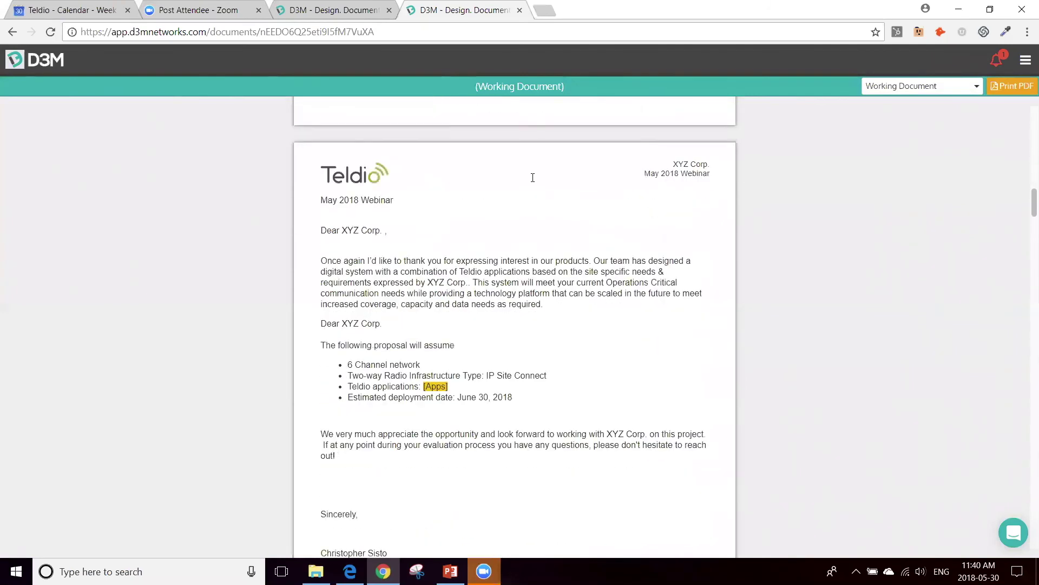
scroll(530, 176, "down", 20)
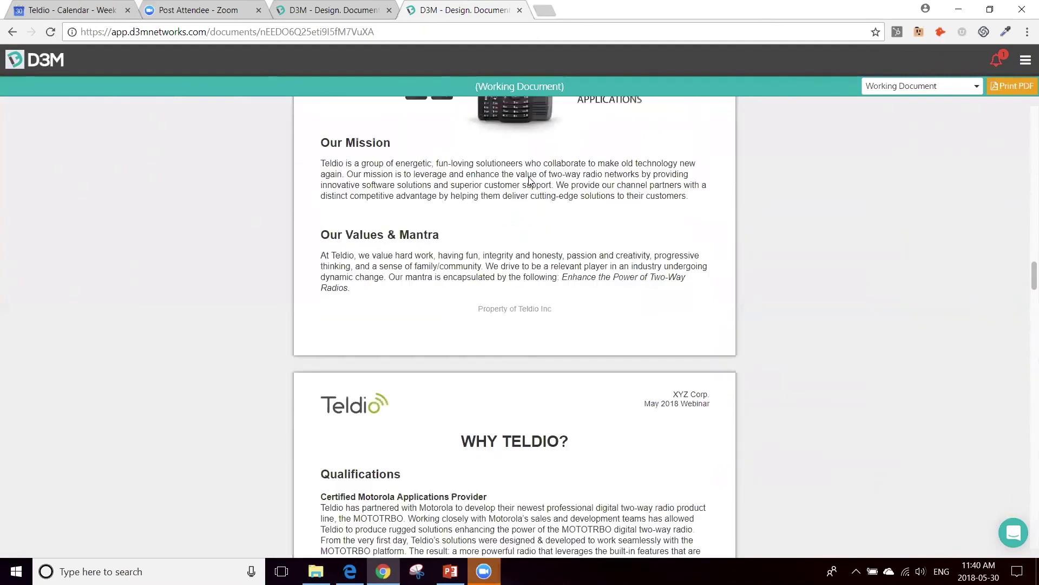
scroll(529, 180, "down", 12)
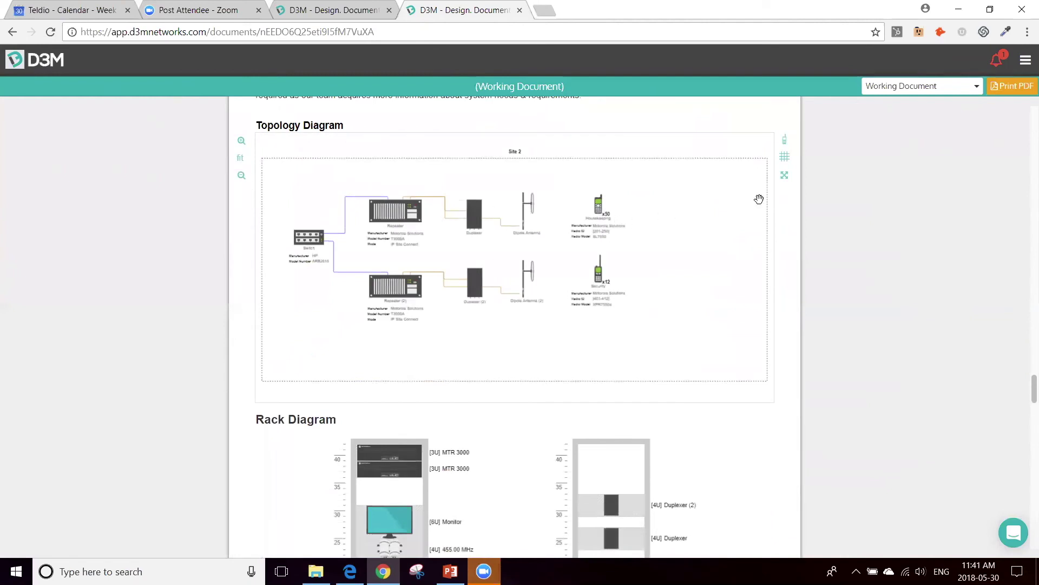
left_click(785, 175)
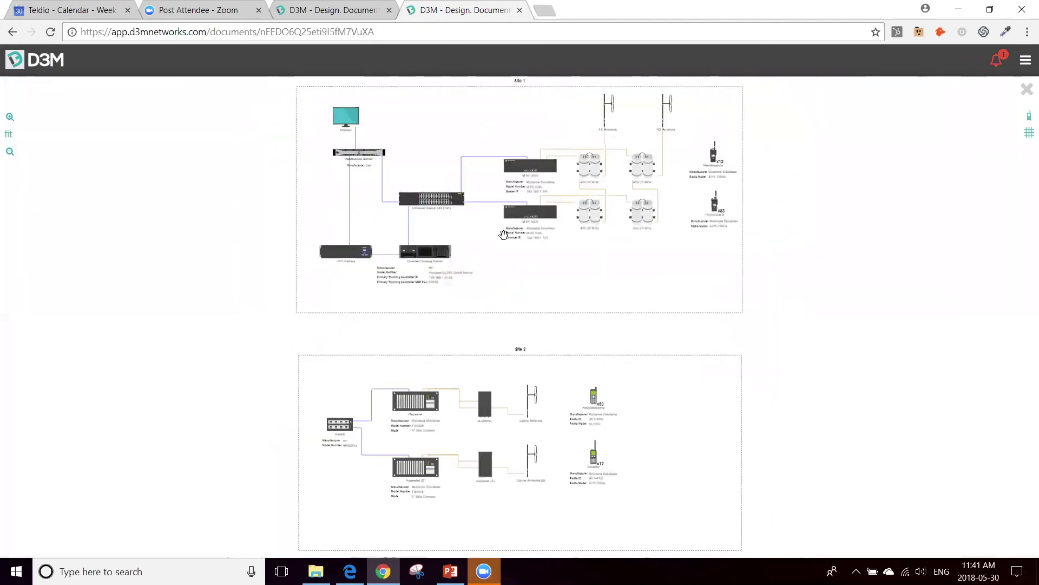
scroll(505, 220, "up", 5)
scroll(505, 220, "up", 5)
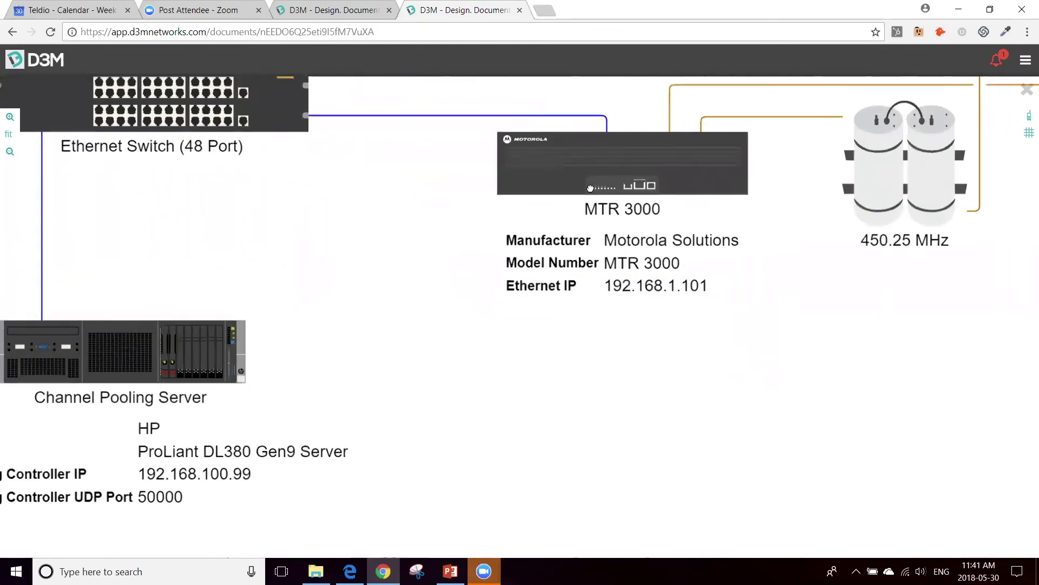
left_click_drag(644, 123, 520, 210)
scroll(450, 258, "up", 3)
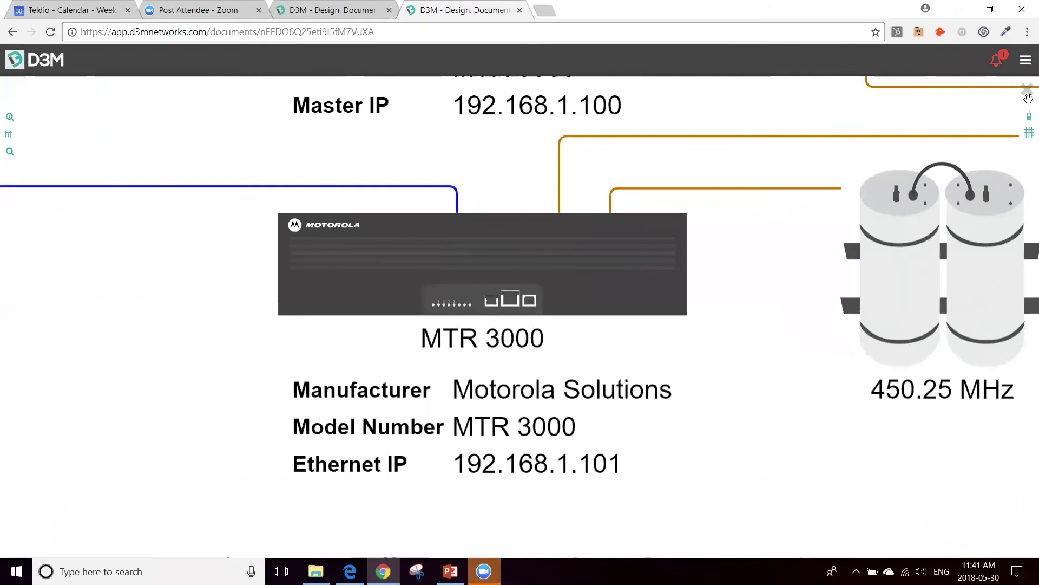
left_click(1027, 90)
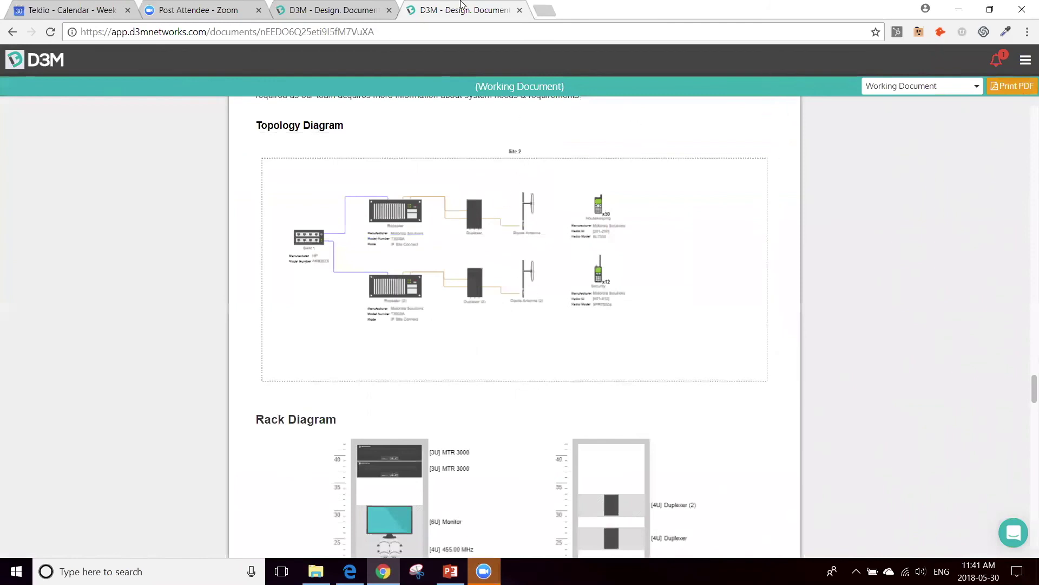
Step: Close the shared document's browser tab and review the working document's snapshot option and the versions available for sharing
left_click(520, 9)
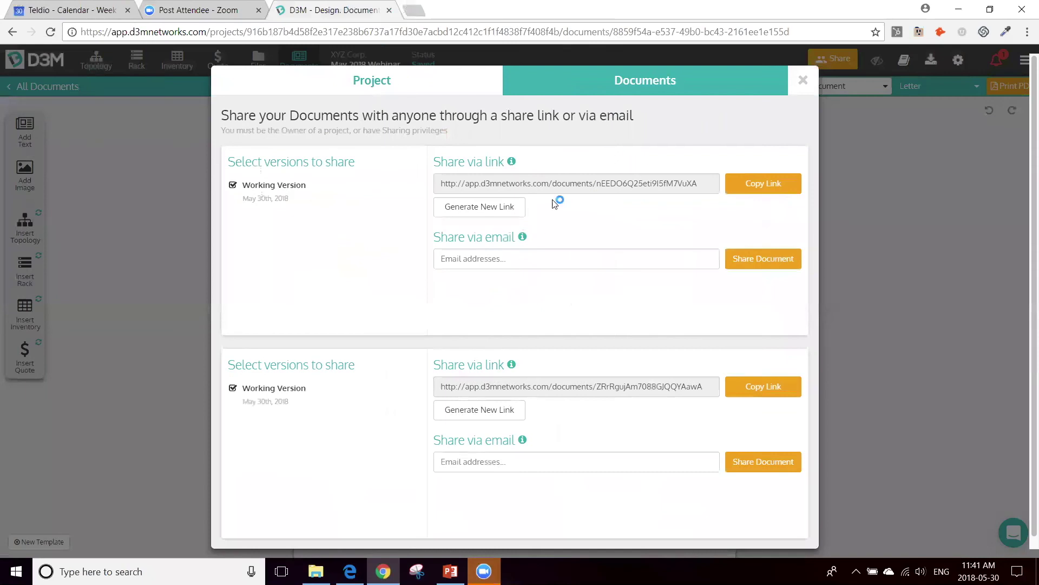
left_click(801, 80)
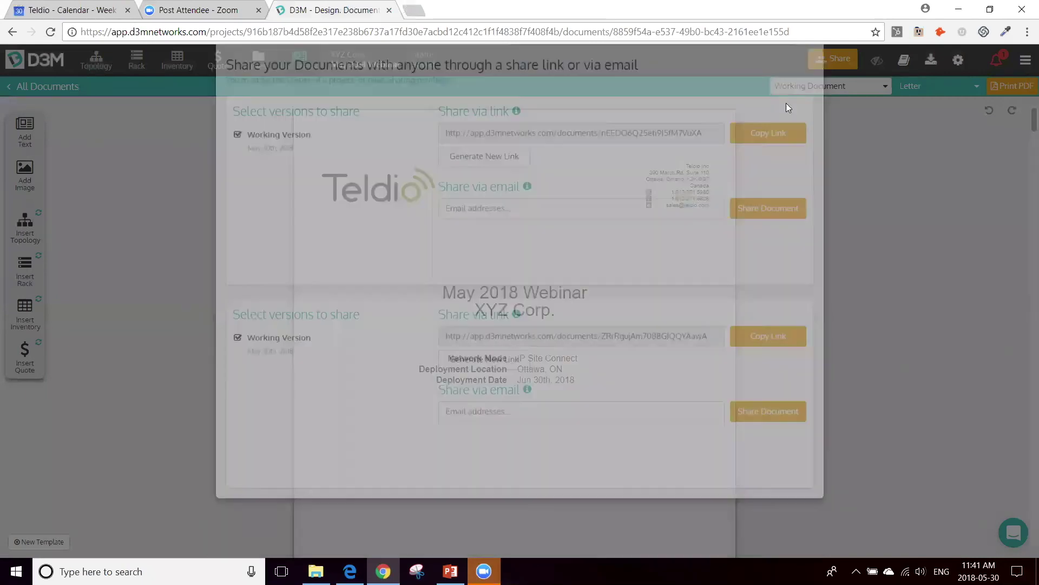
left_click(881, 87)
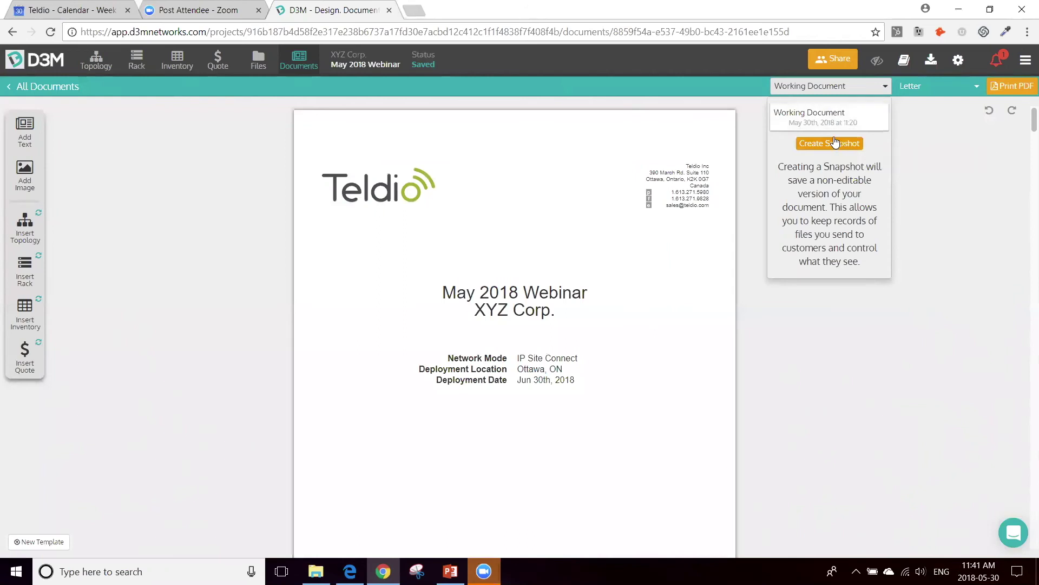
left_click(834, 64)
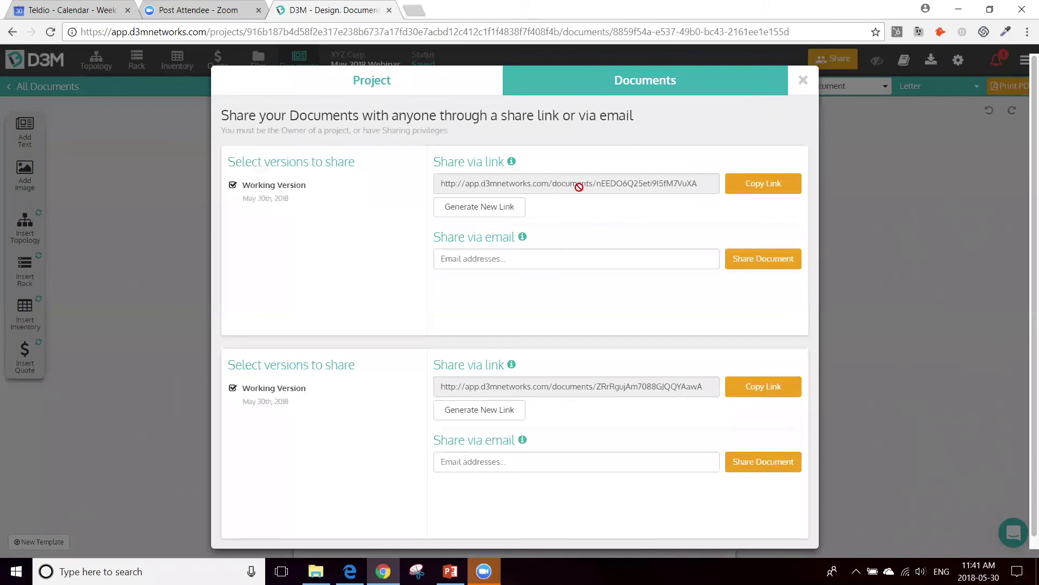
left_click(804, 80)
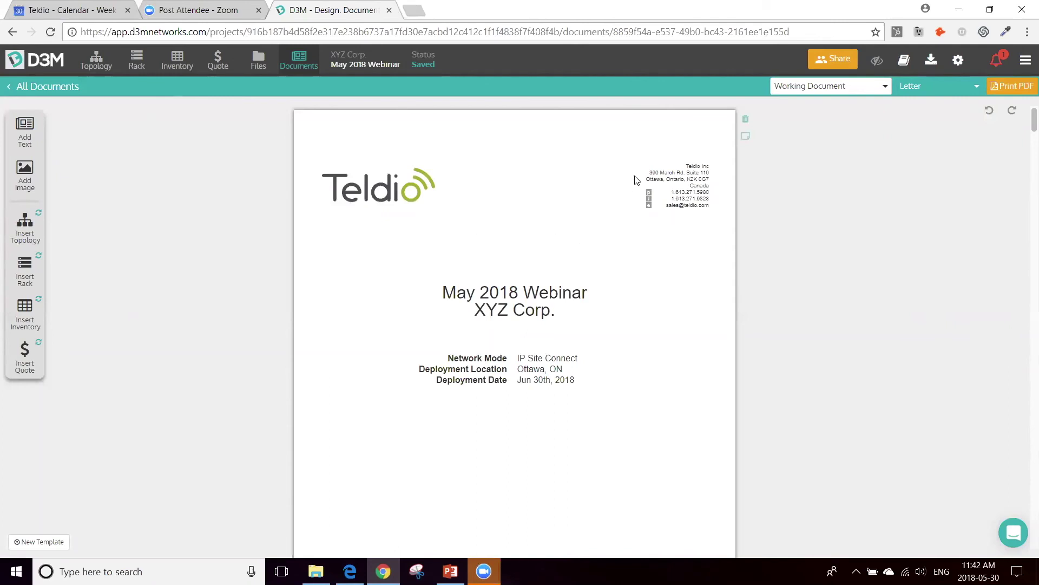
Step: Examine the cover letter page and the project tags inside its text block, leaving the text as it is
scroll(478, 263, "down", 6)
scroll(508, 332, "up", 6)
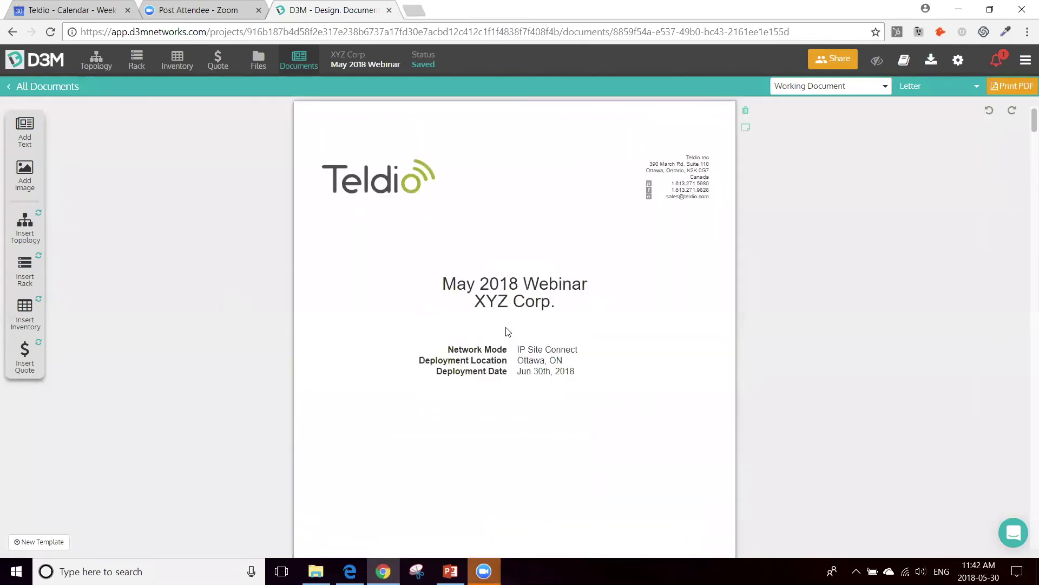
scroll(540, 295, "down", 10)
scroll(544, 293, "up", 5)
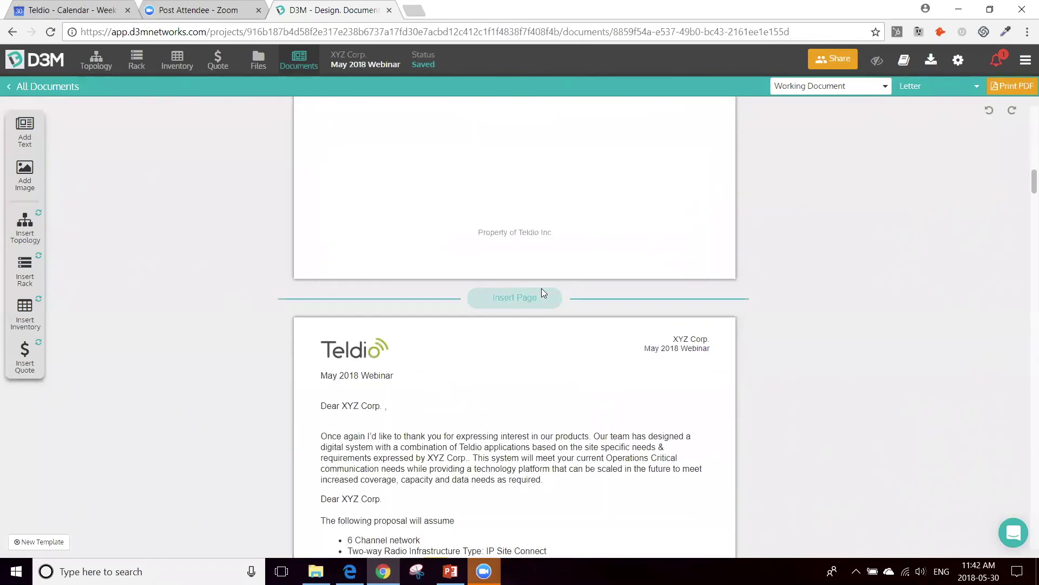
scroll(544, 293, "down", 5)
scroll(543, 287, "up", 4)
left_click(482, 303)
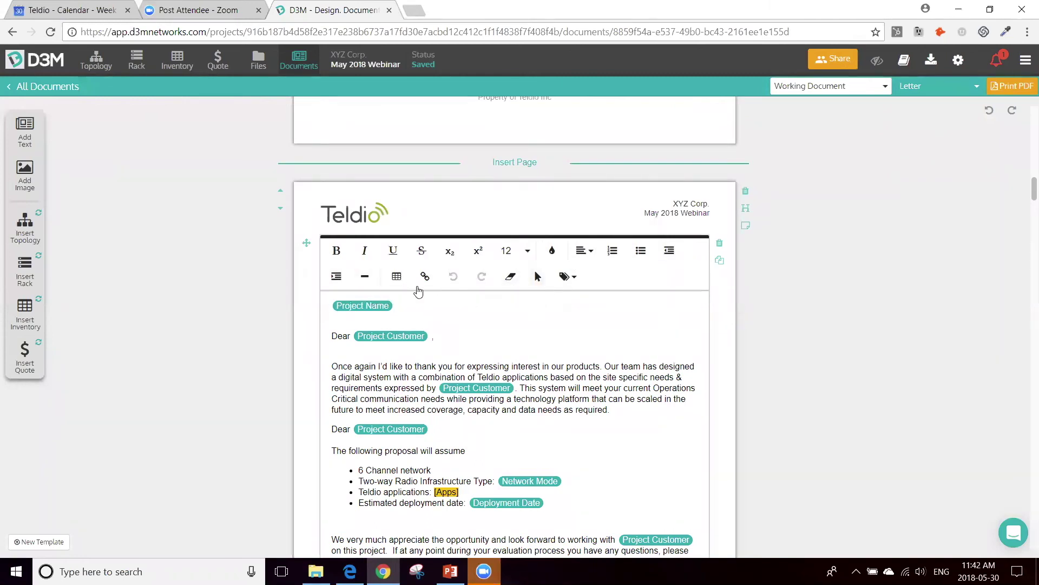
left_click(182, 314)
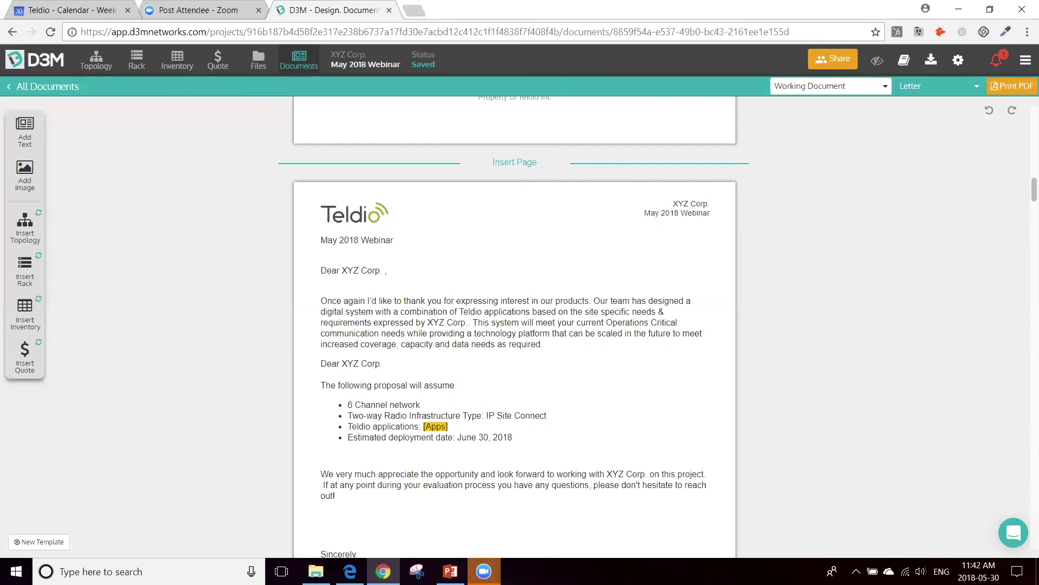
Step: Switch to the D3M Webinar May 2018 presentation in PowerPoint, start the slide show from the Live Demo slide and advance one slide
mouse_move(450, 571)
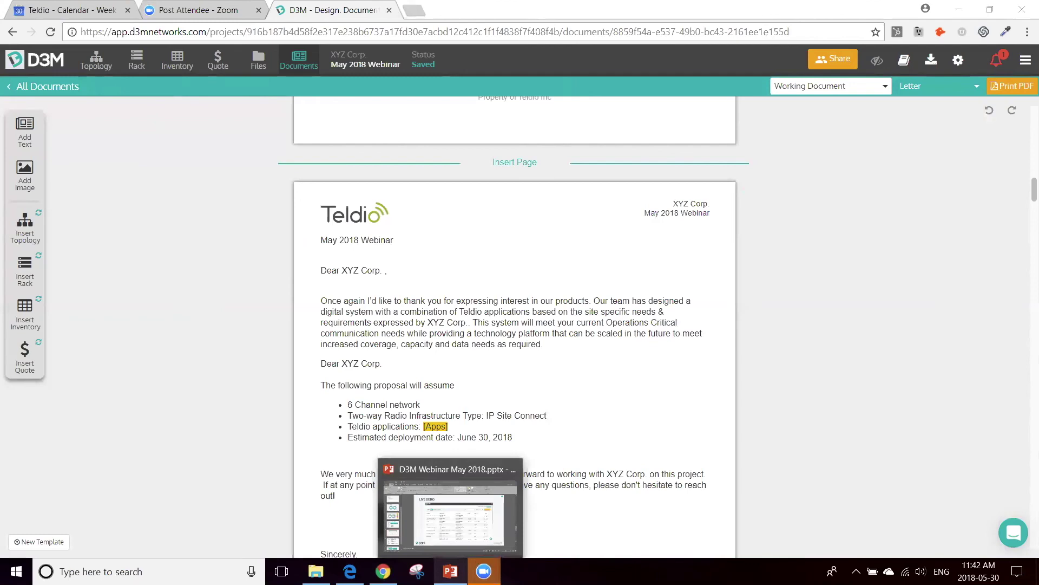
left_click(471, 529)
left_click(591, 430)
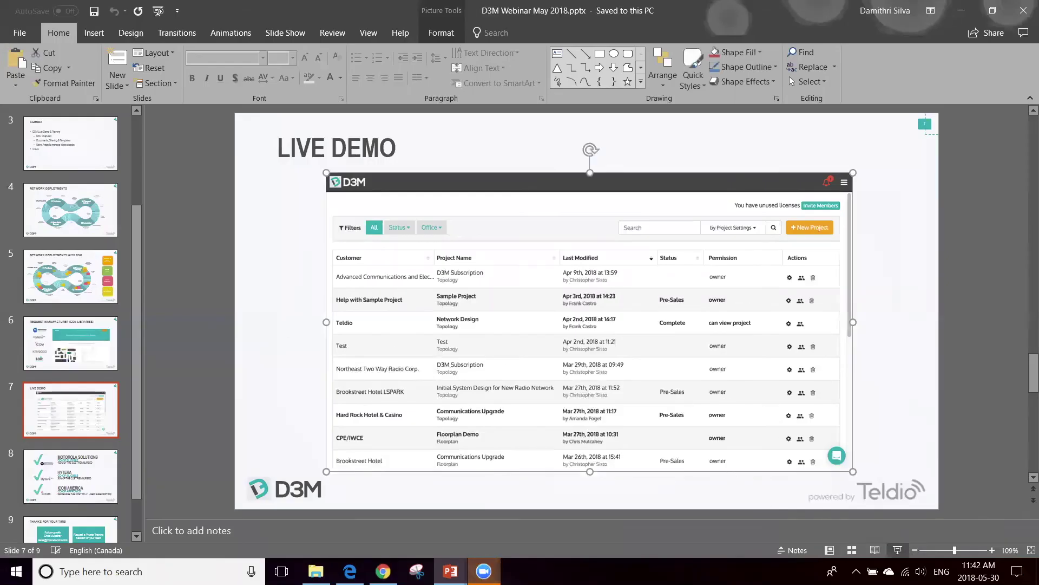
key("shift+F5")
key("Right")
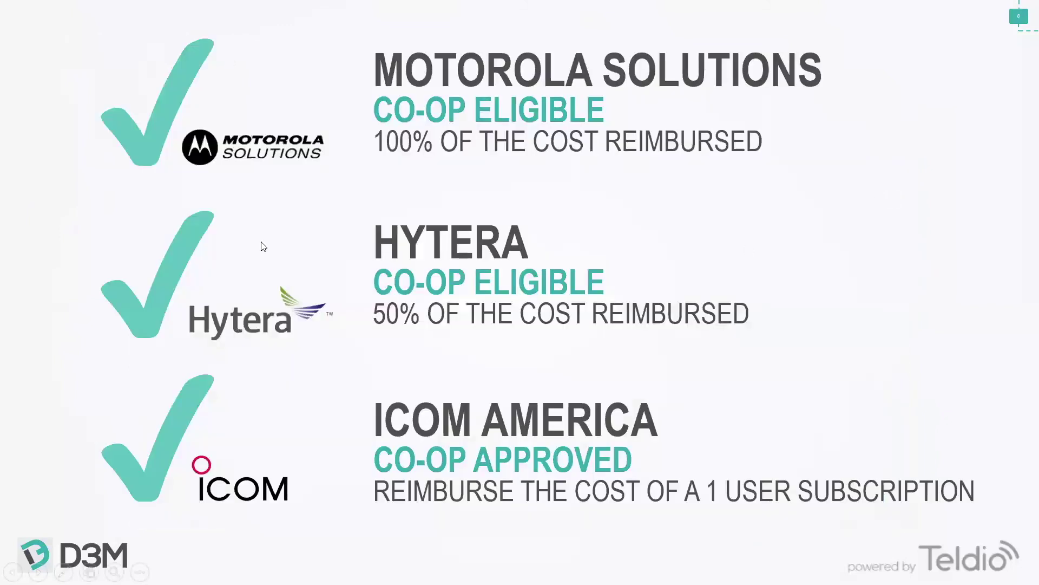